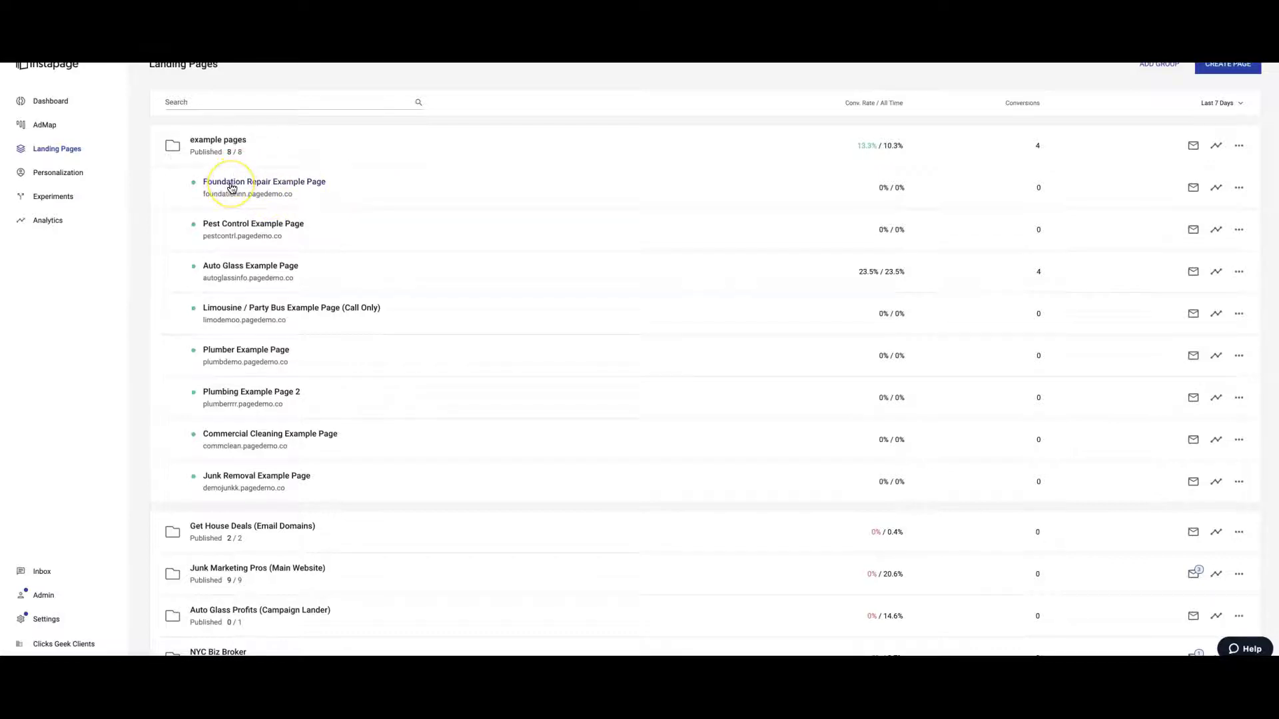
Open the Pest Control Example Page from the example pages group and review its Search & Social settings.
click(246, 230)
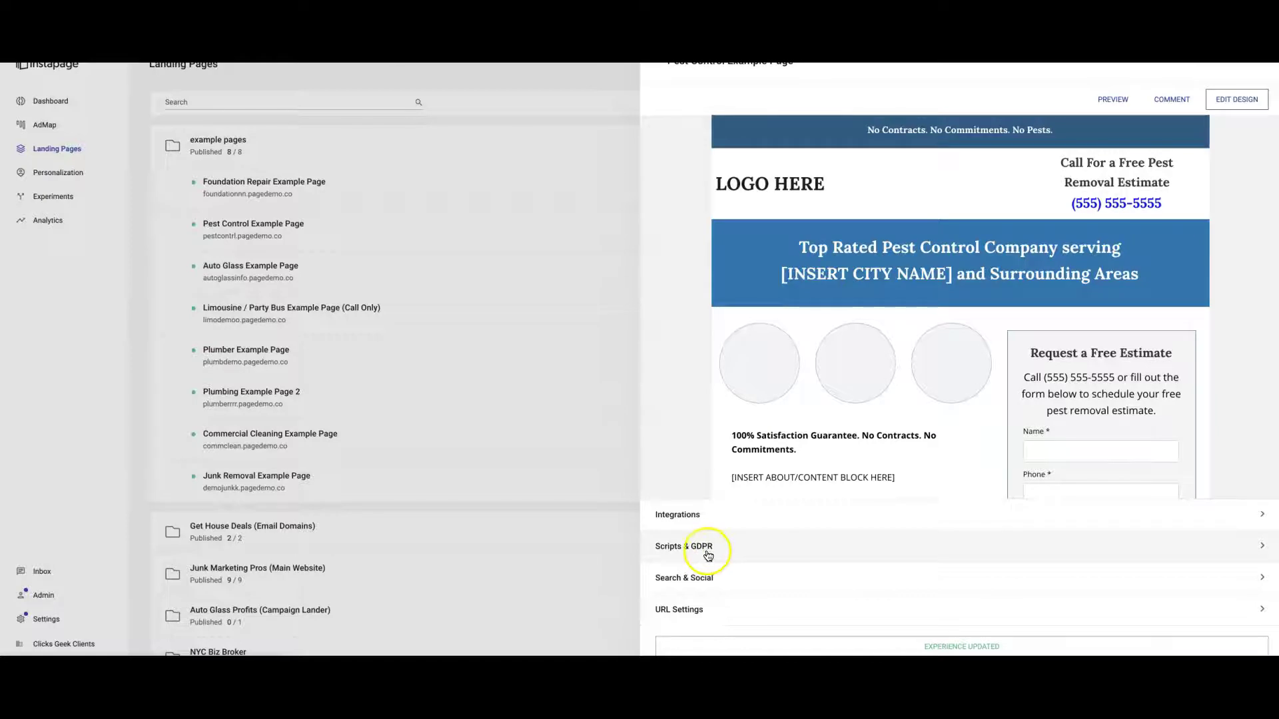
click(701, 588)
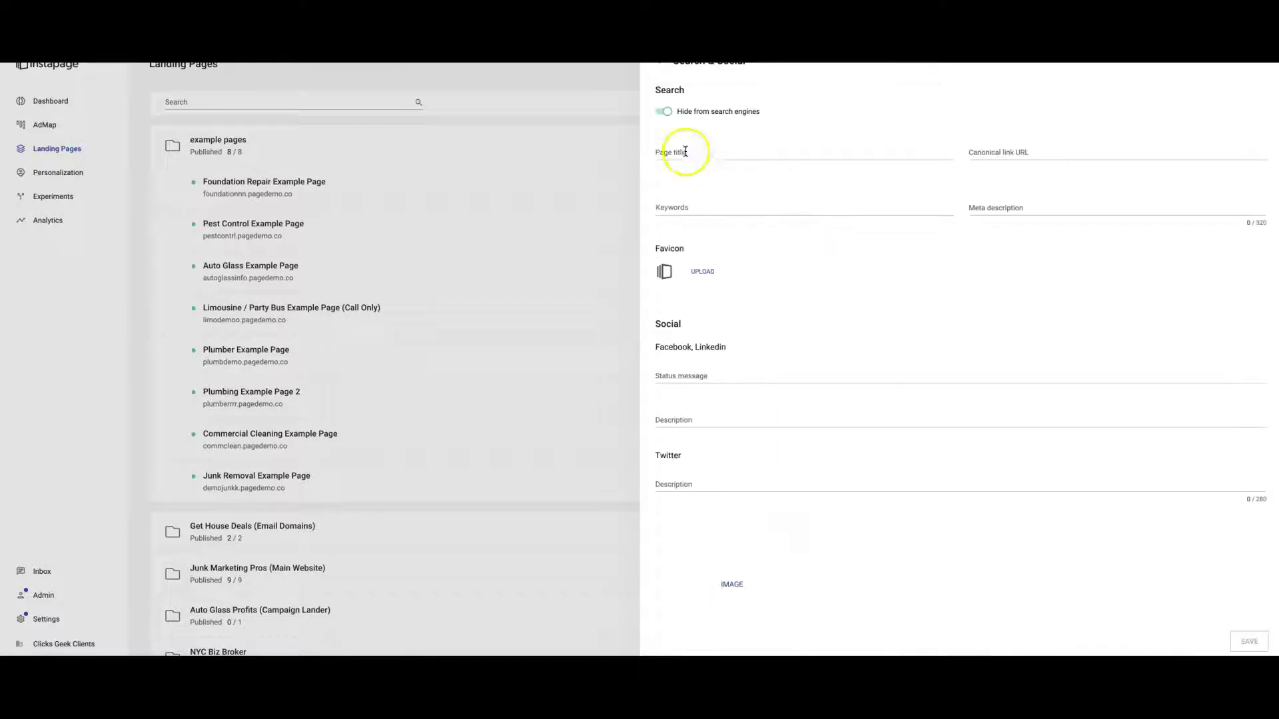
click(661, 69)
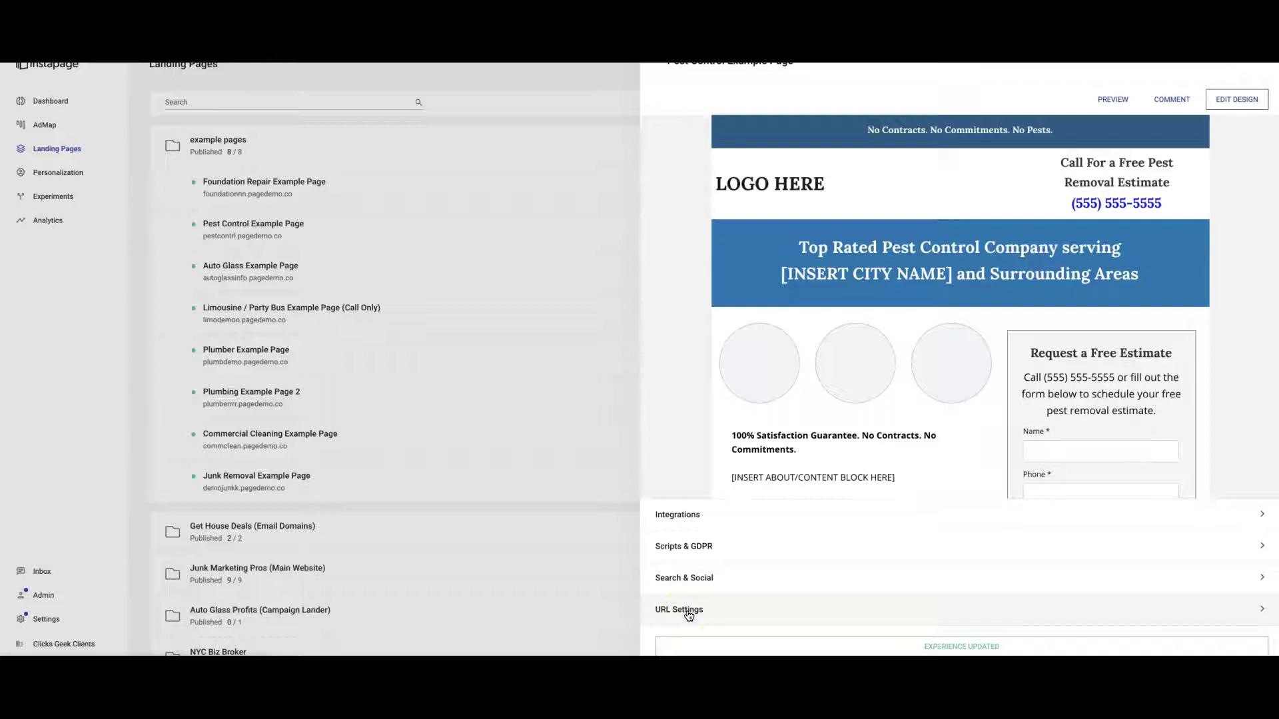
Open the Pest Control Example Page's design for editing.
click(178, 298)
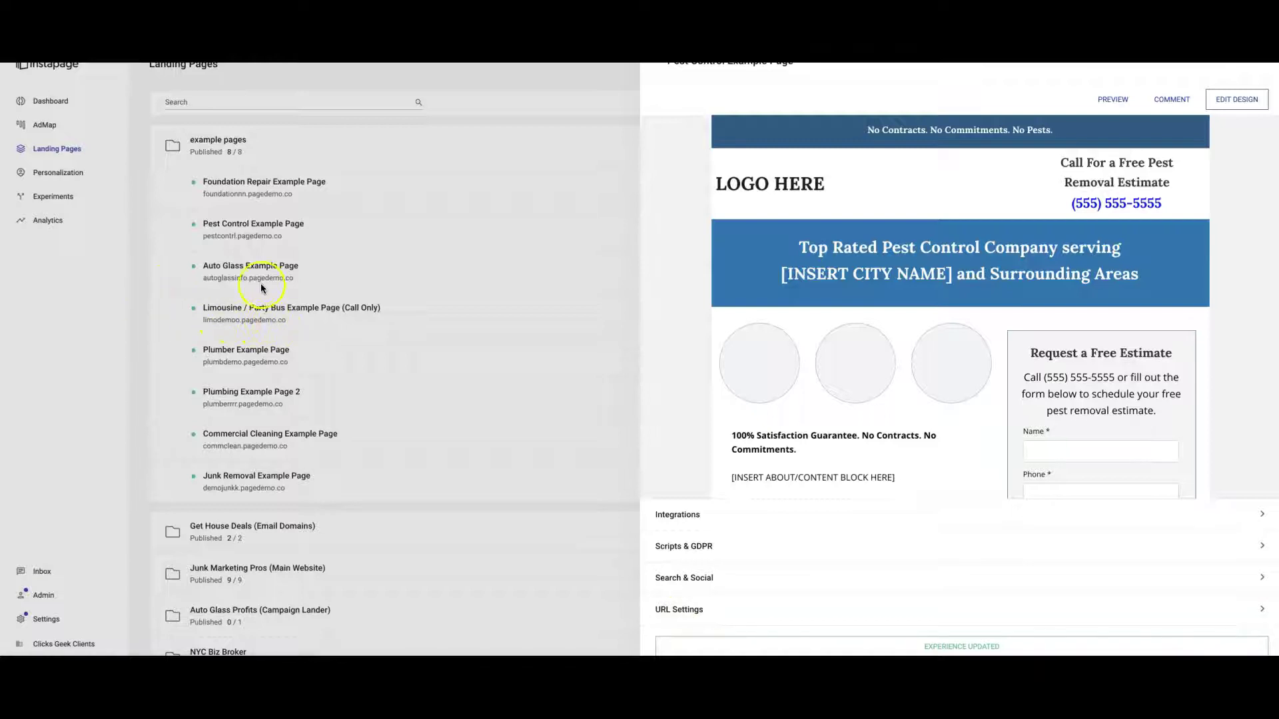
click(706, 261)
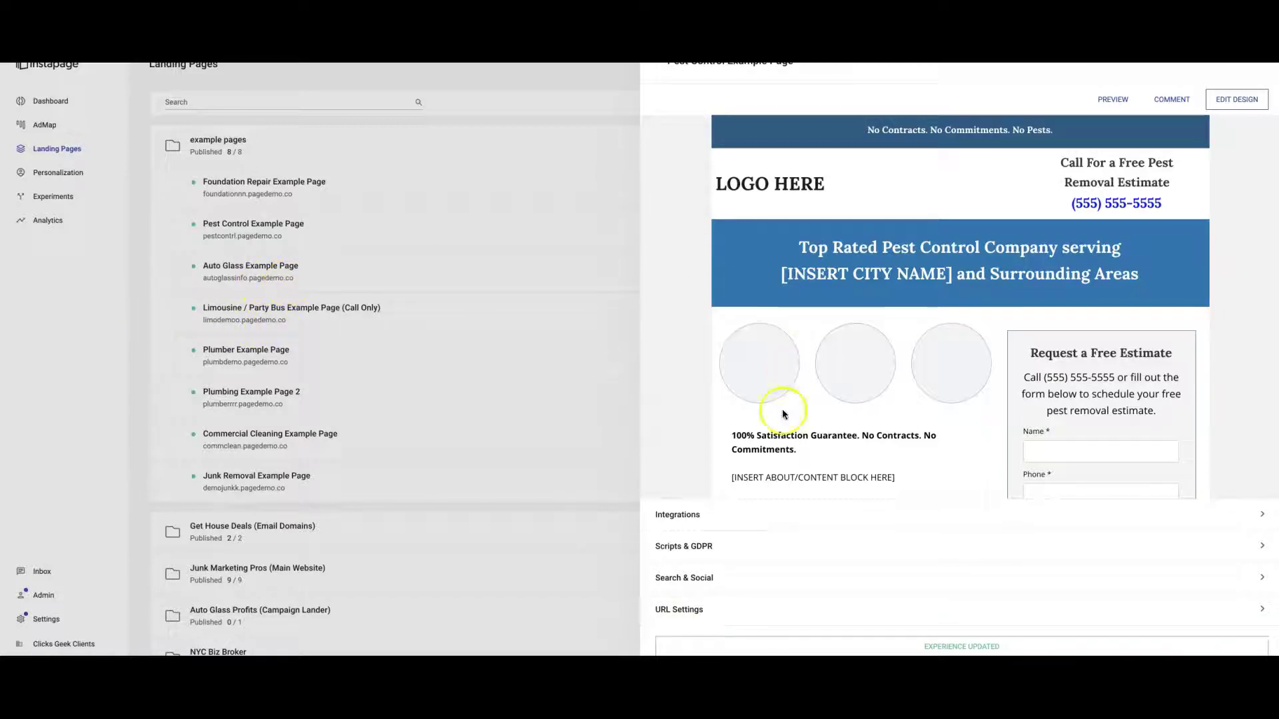
click(708, 611)
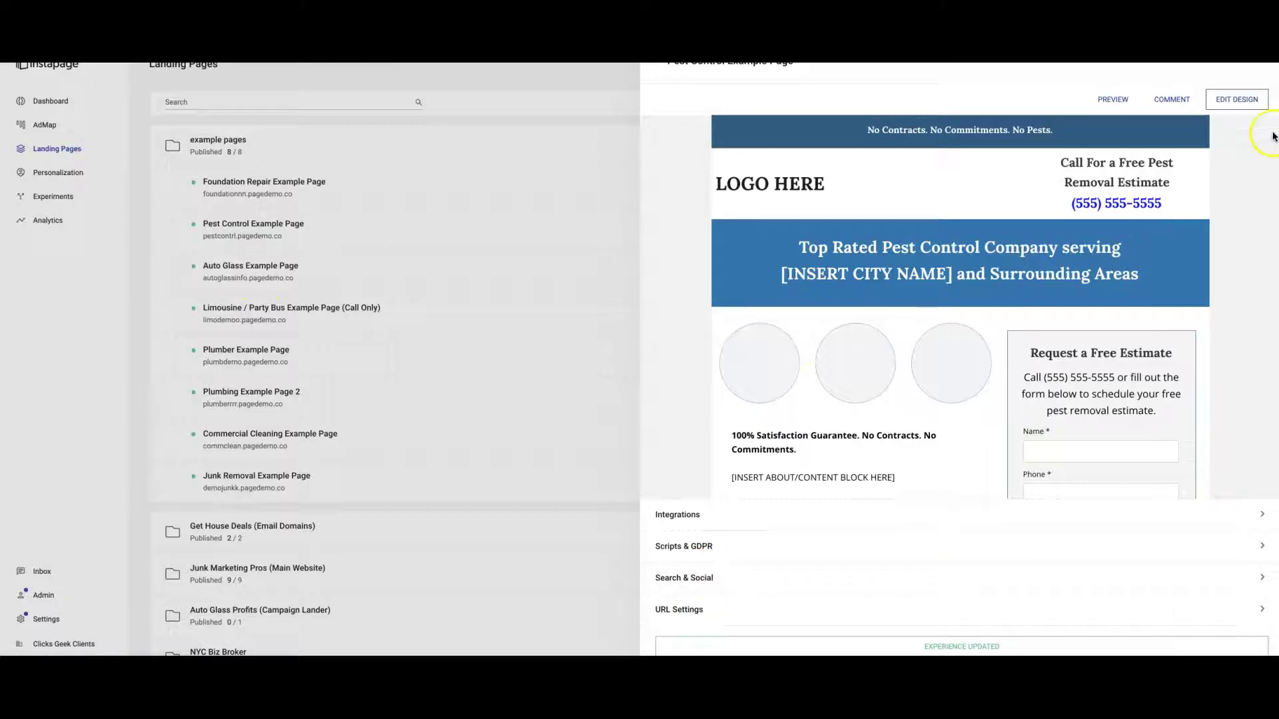
click(1227, 105)
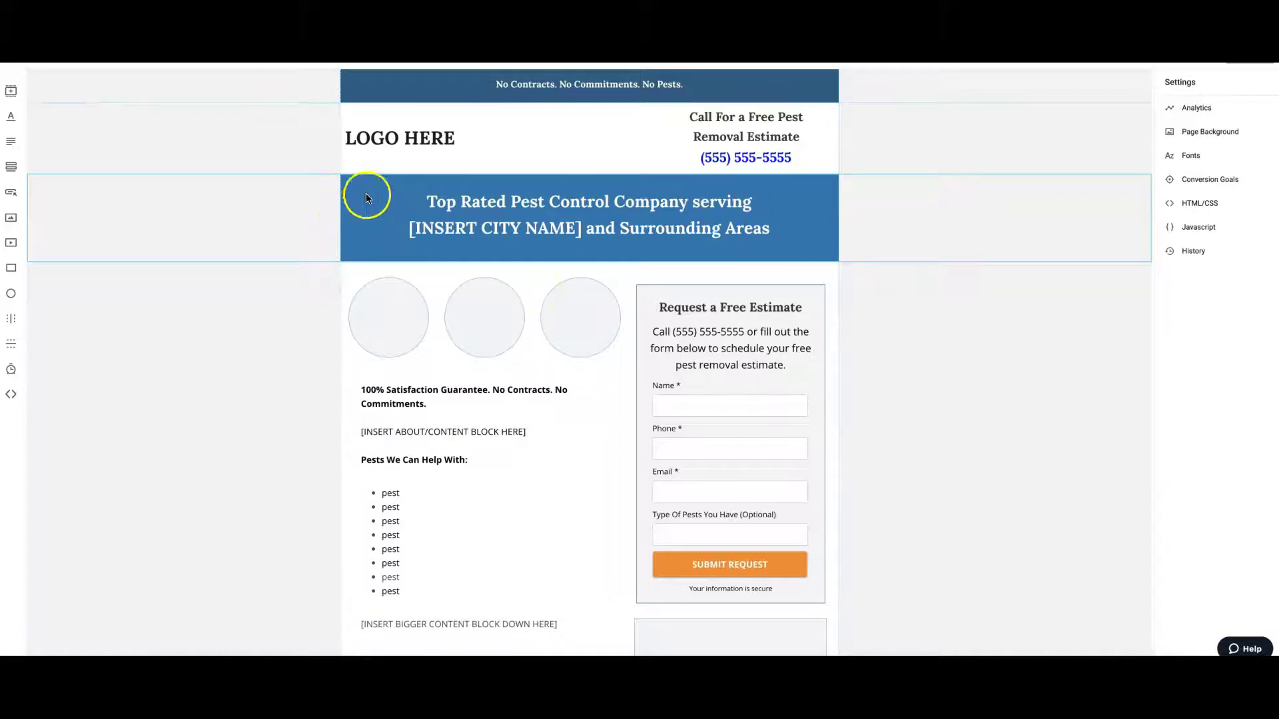
Set the font size of the "No Contracts. No Commitments. No Pests." banner text to 20.
click(549, 87)
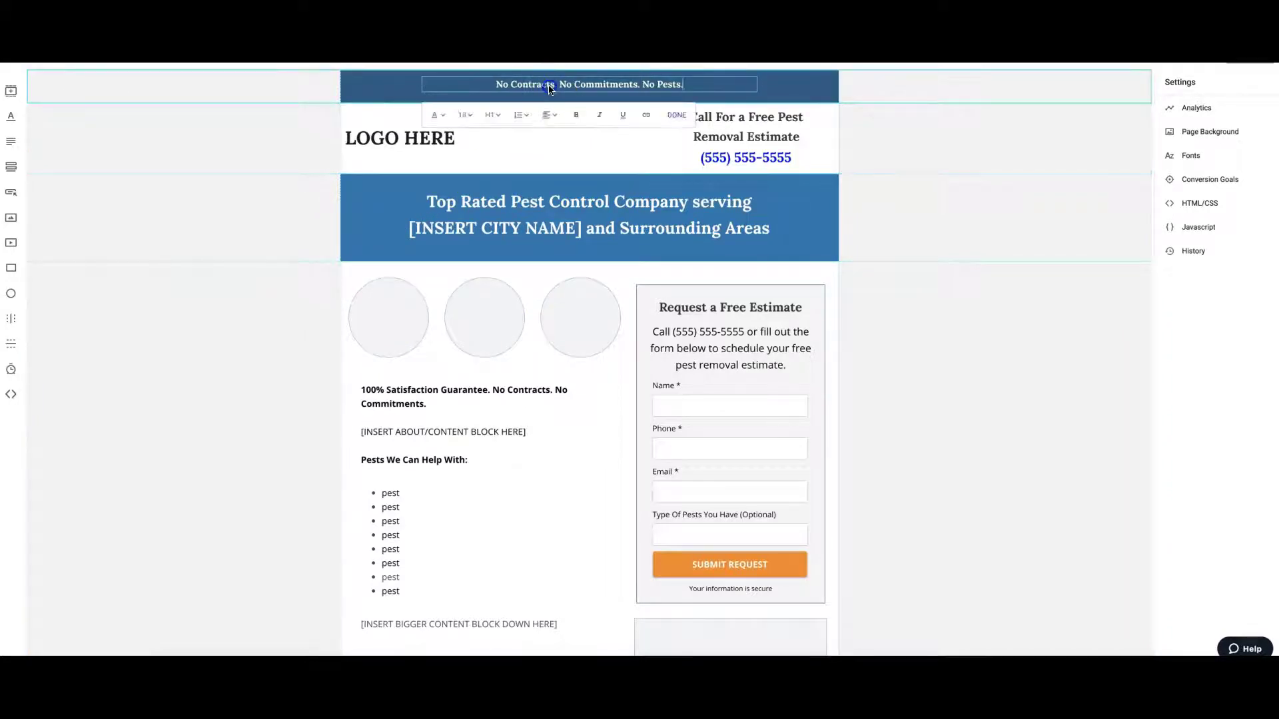
double_click(550, 87)
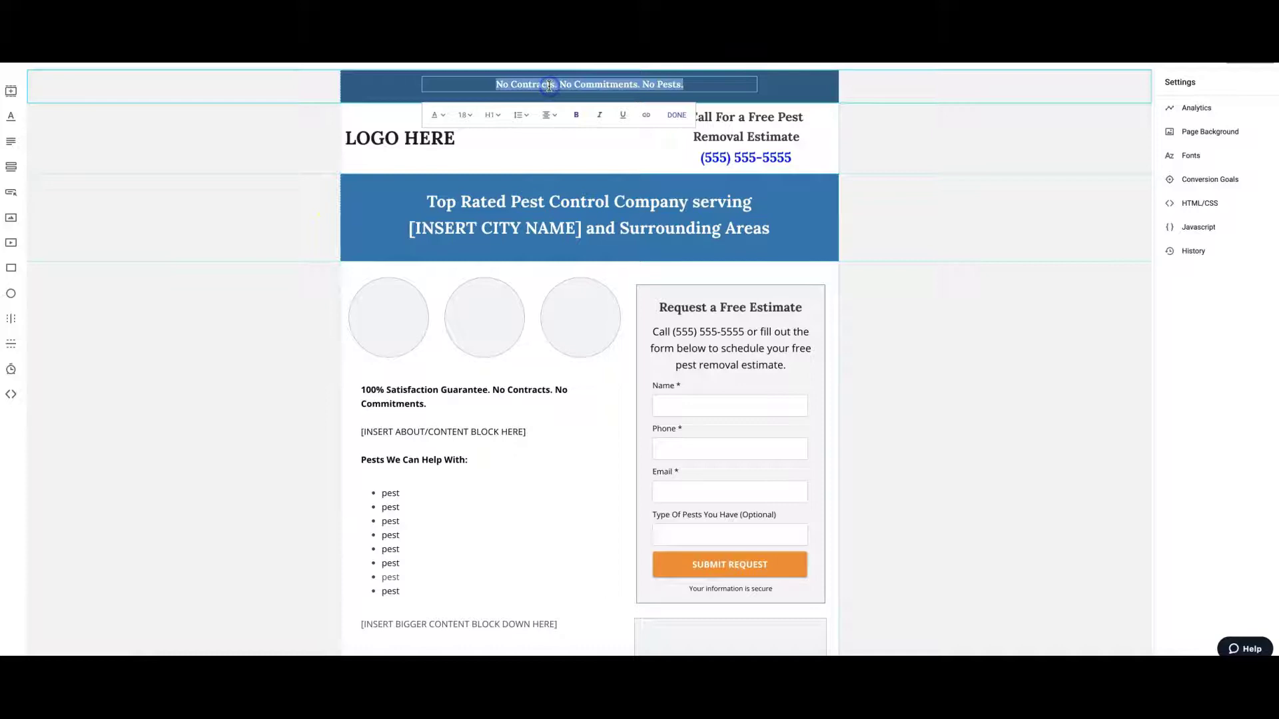
click(467, 115)
click(468, 172)
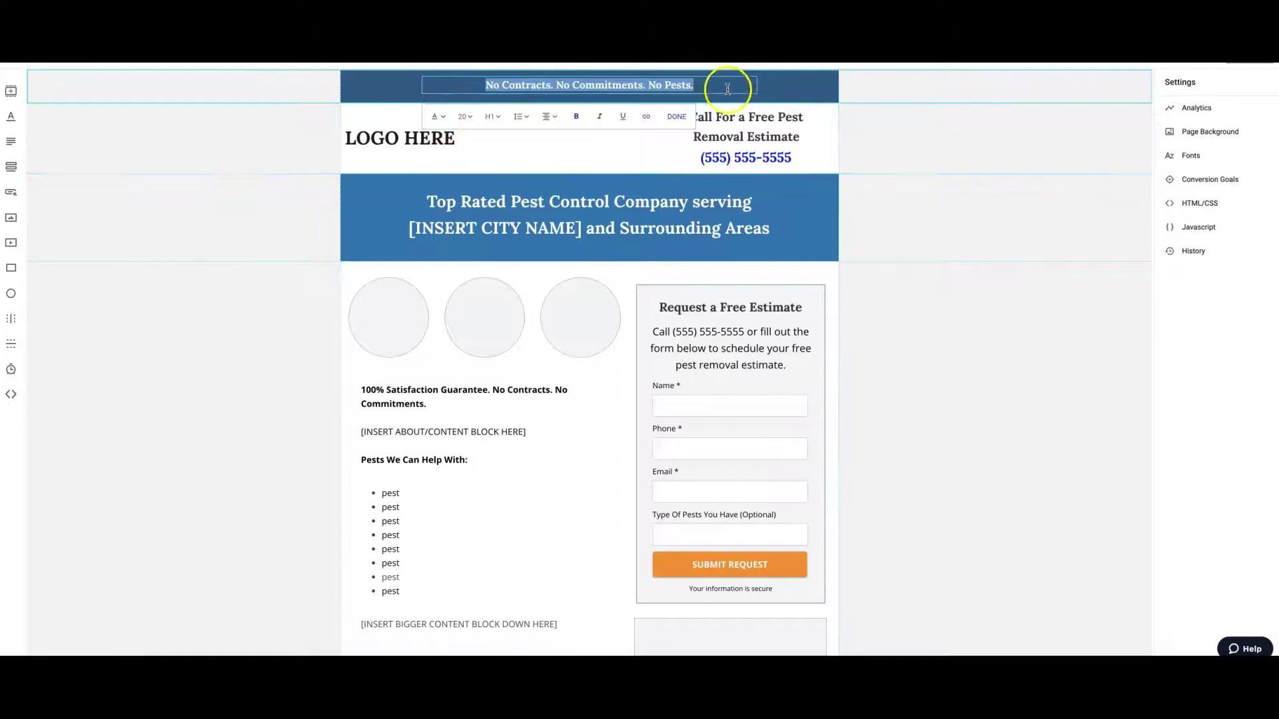
click(994, 300)
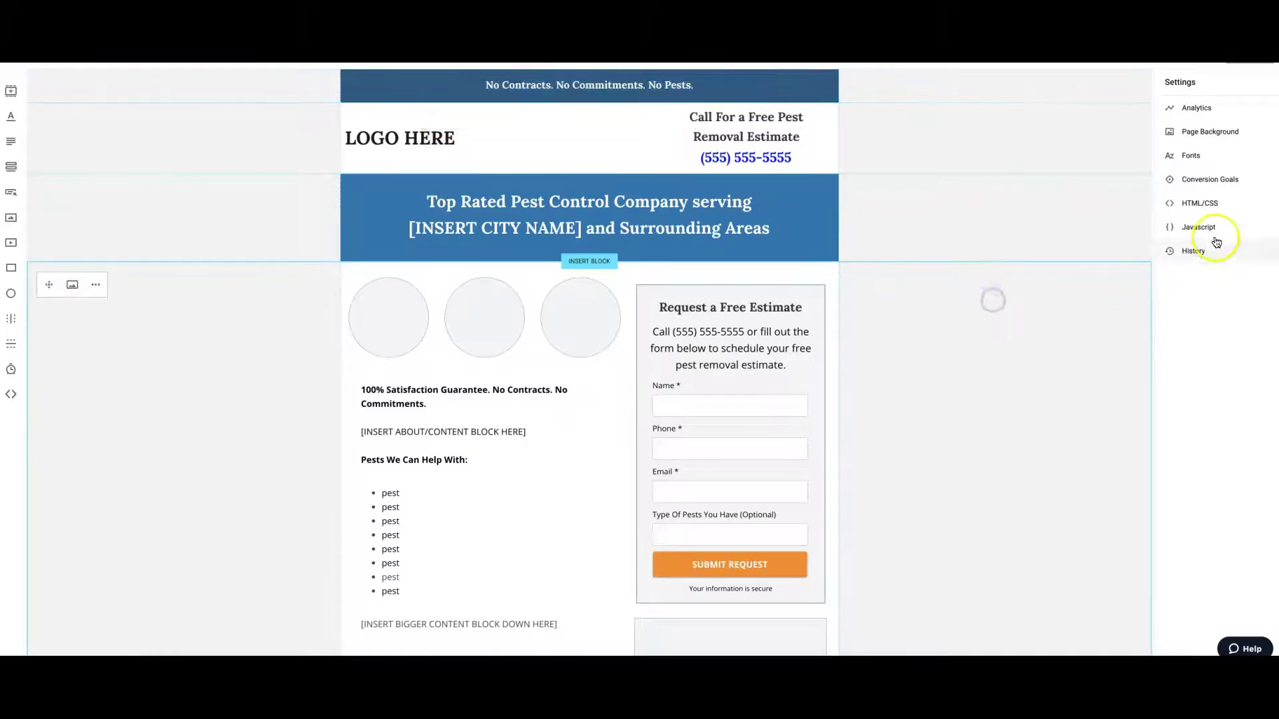
Try Maven Pro as the font family for the page's headlines.
click(1196, 157)
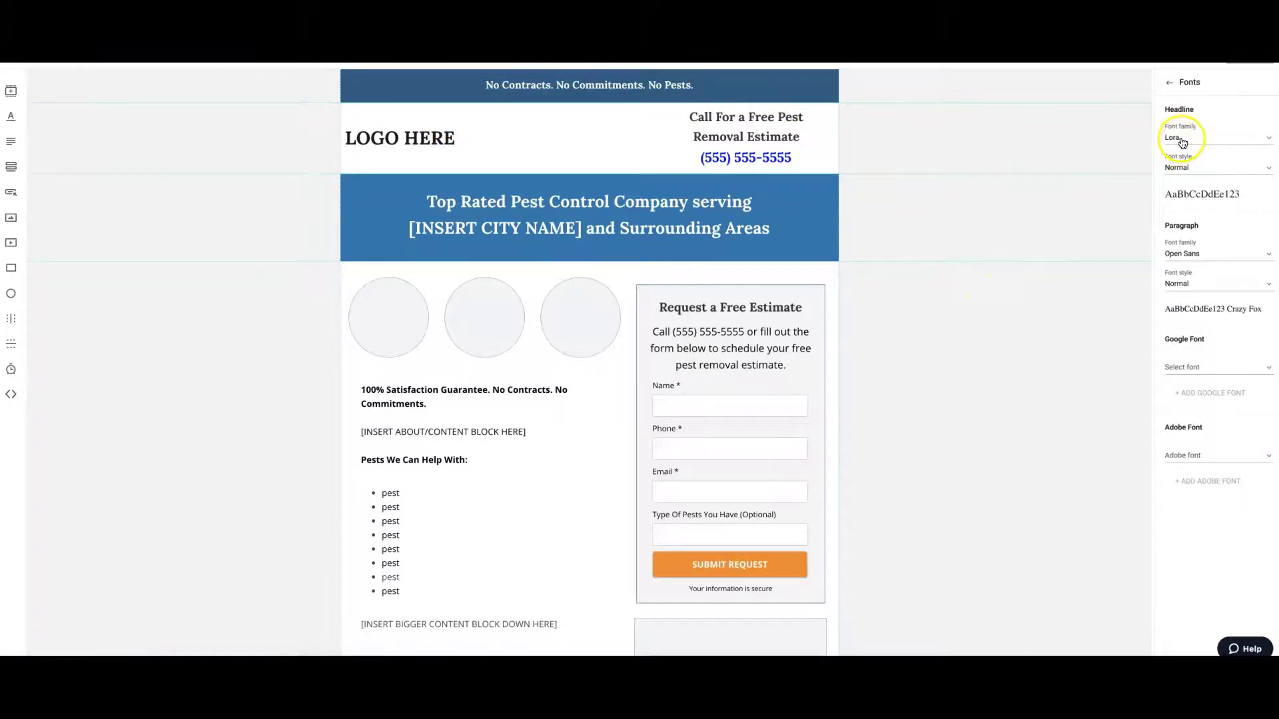
click(1181, 139)
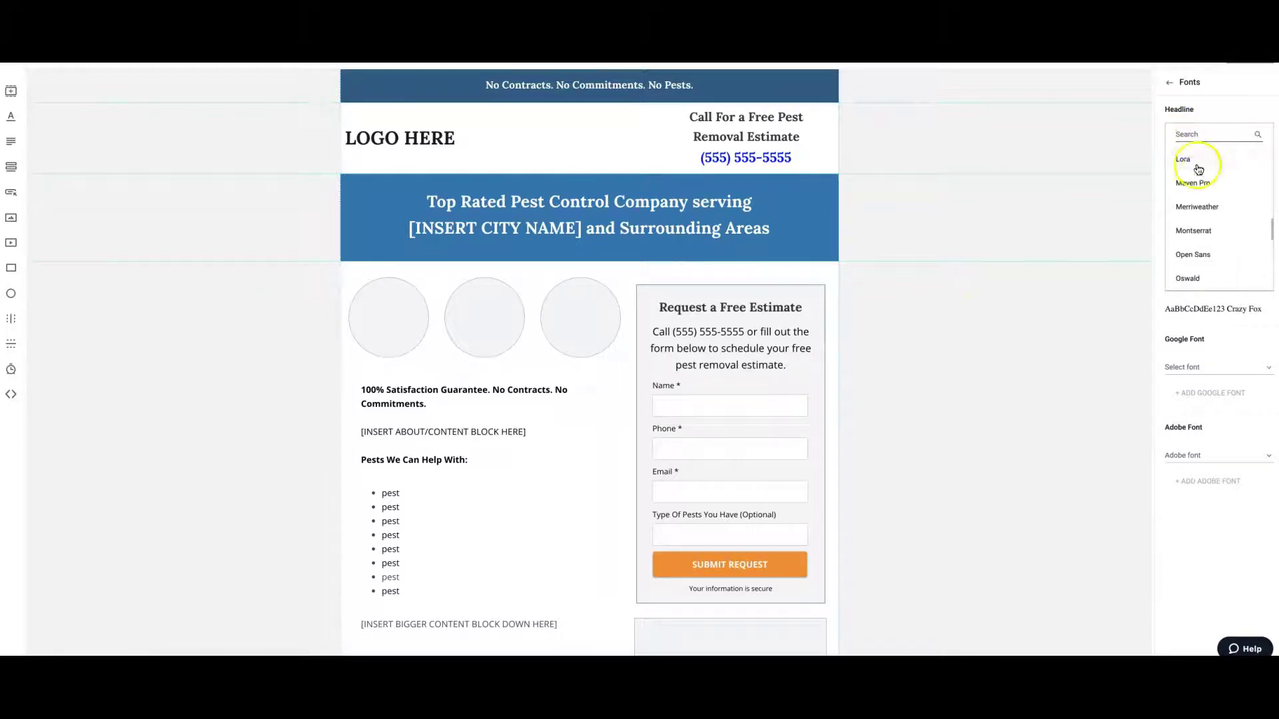
click(1200, 183)
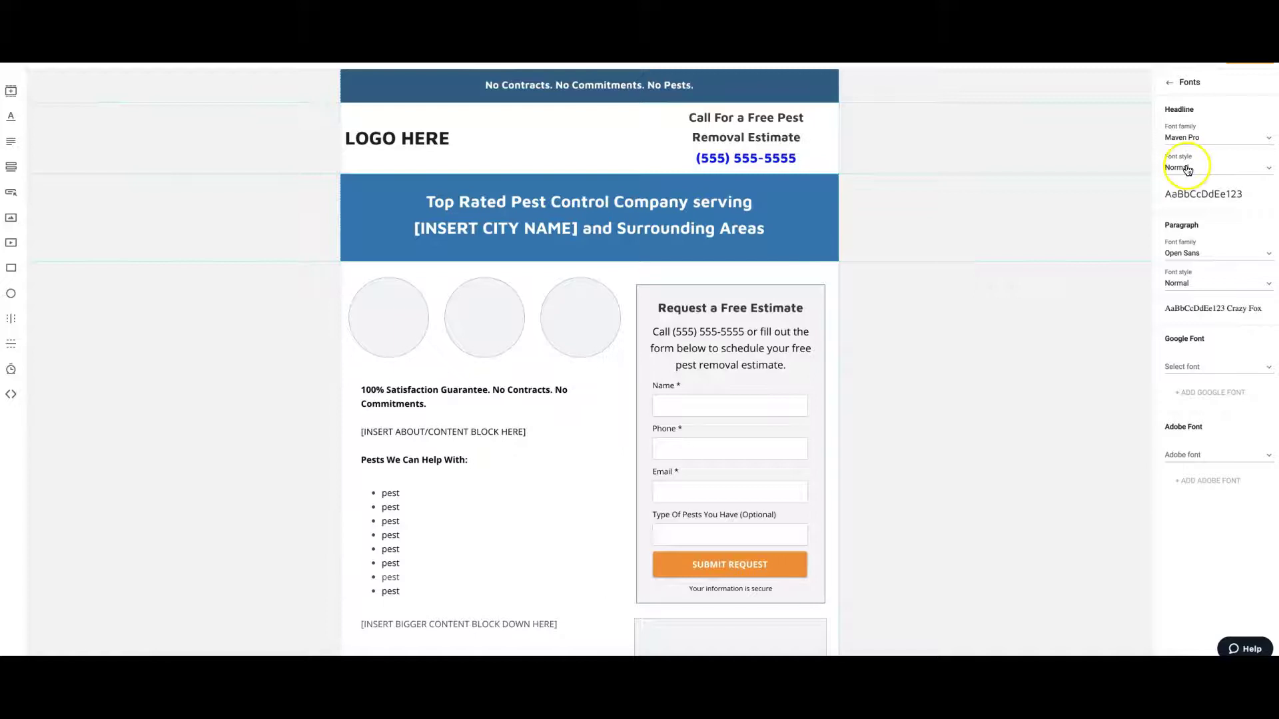
Set the headline font family to Open Sans and save the page.
click(1182, 137)
scroll(1189, 230, down, 2)
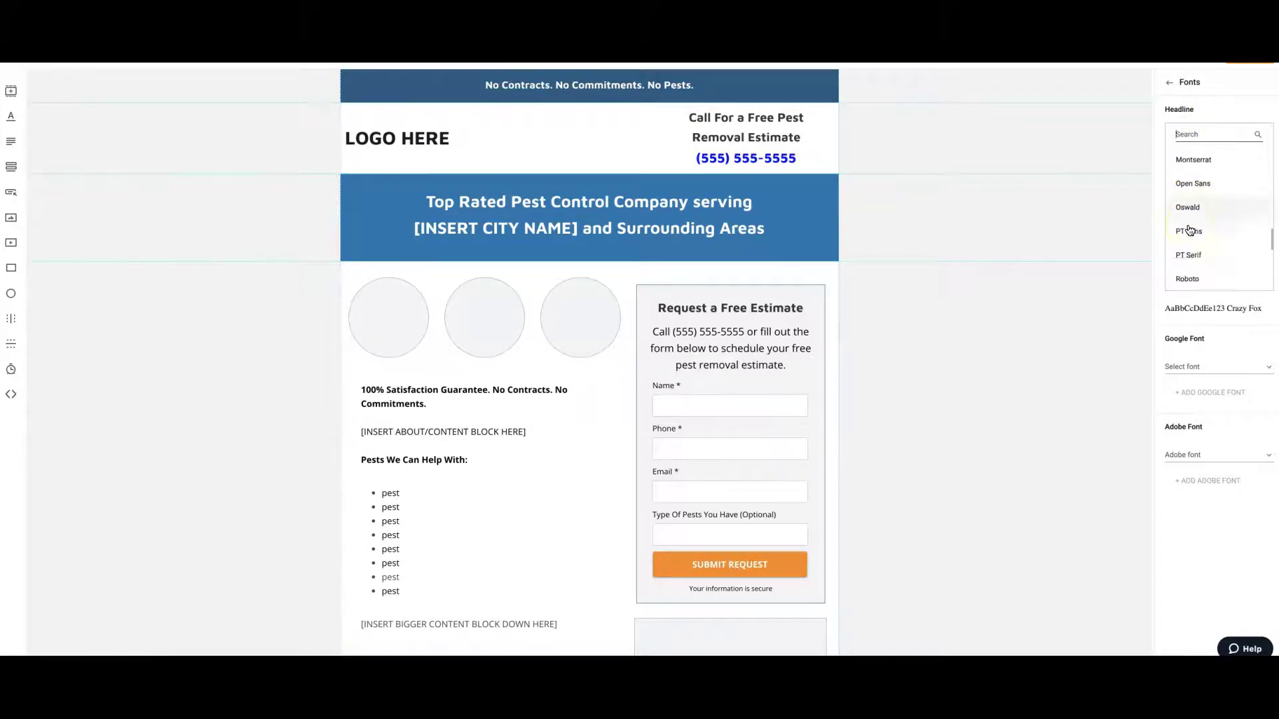
click(1190, 188)
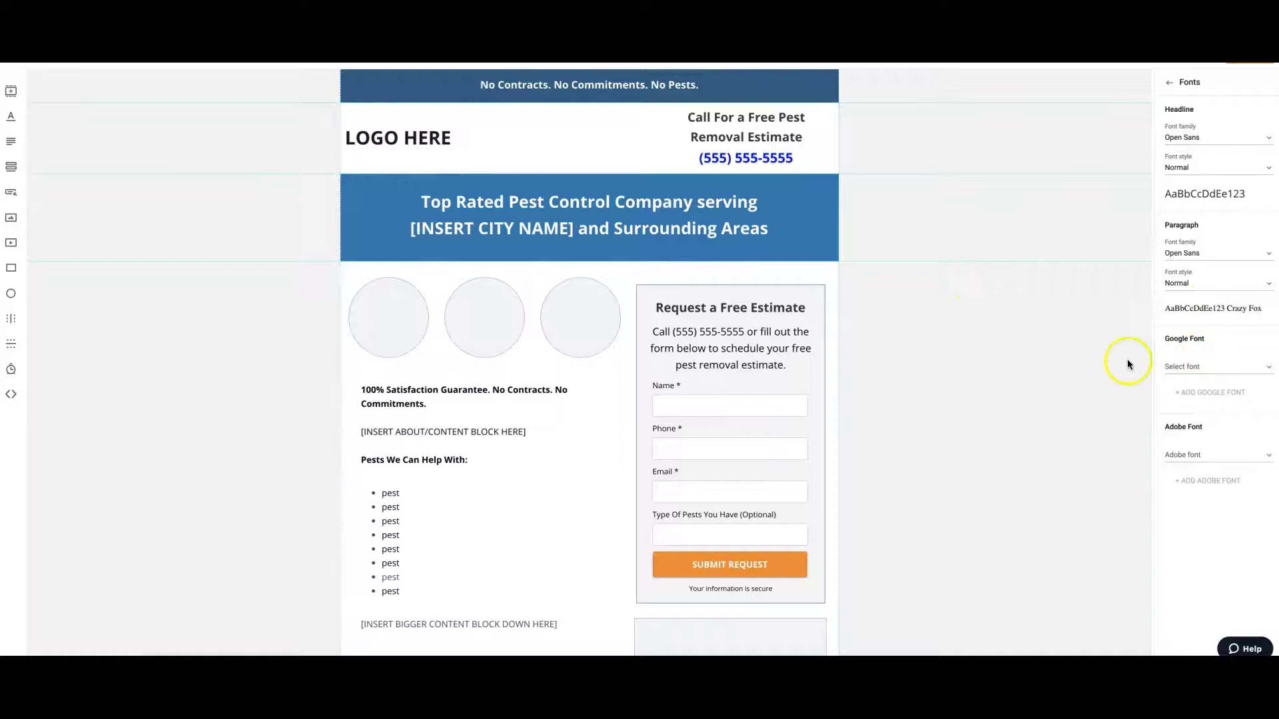
click(1061, 366)
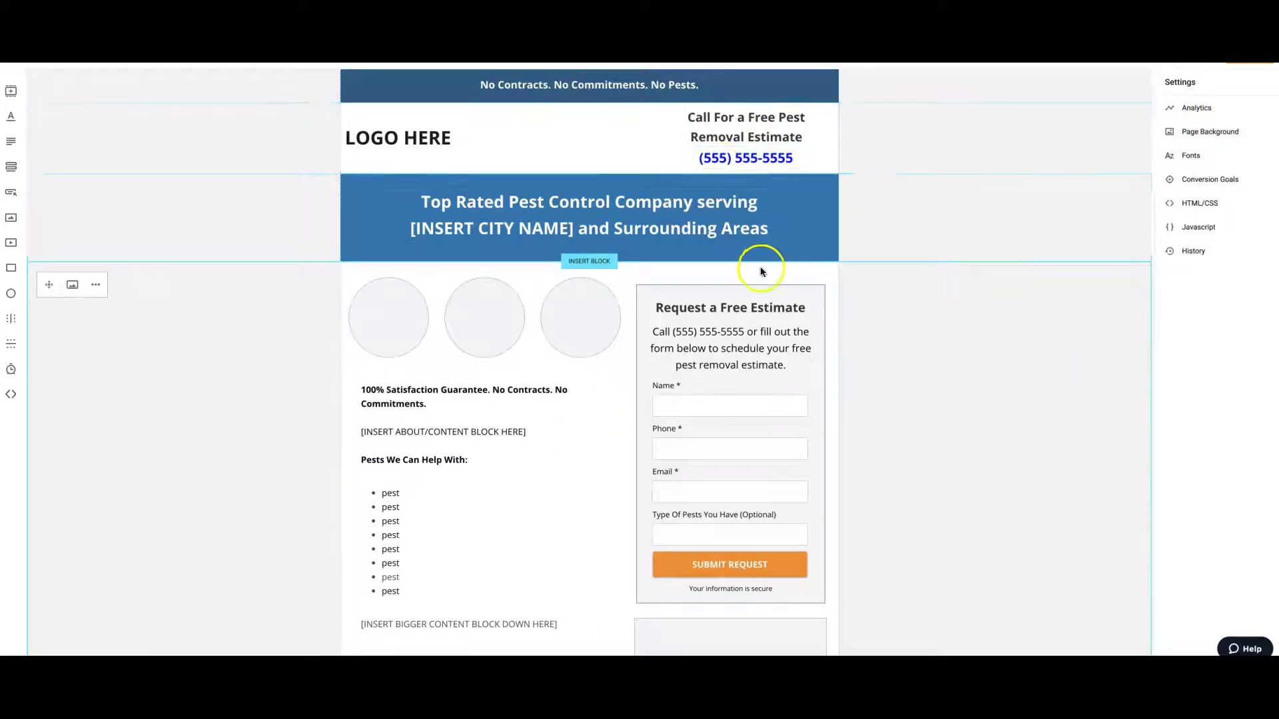
scroll(963, 387, down, 1)
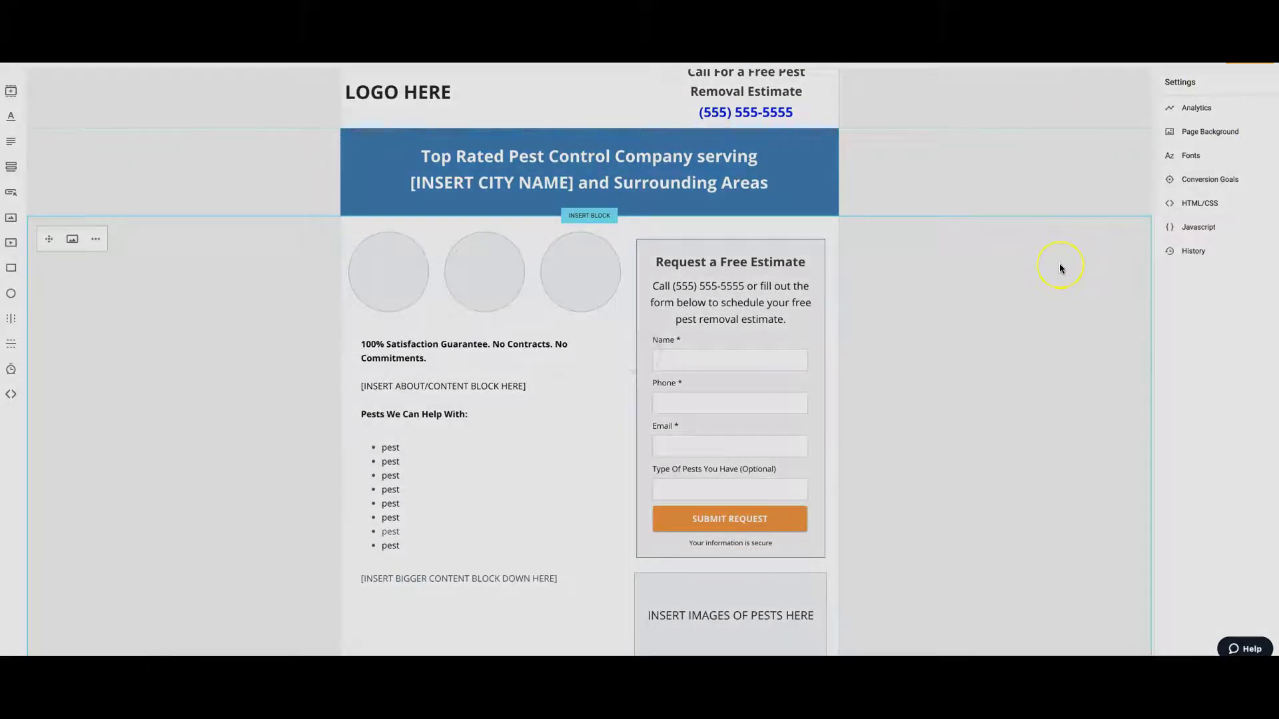
scroll(886, 317, up, 1)
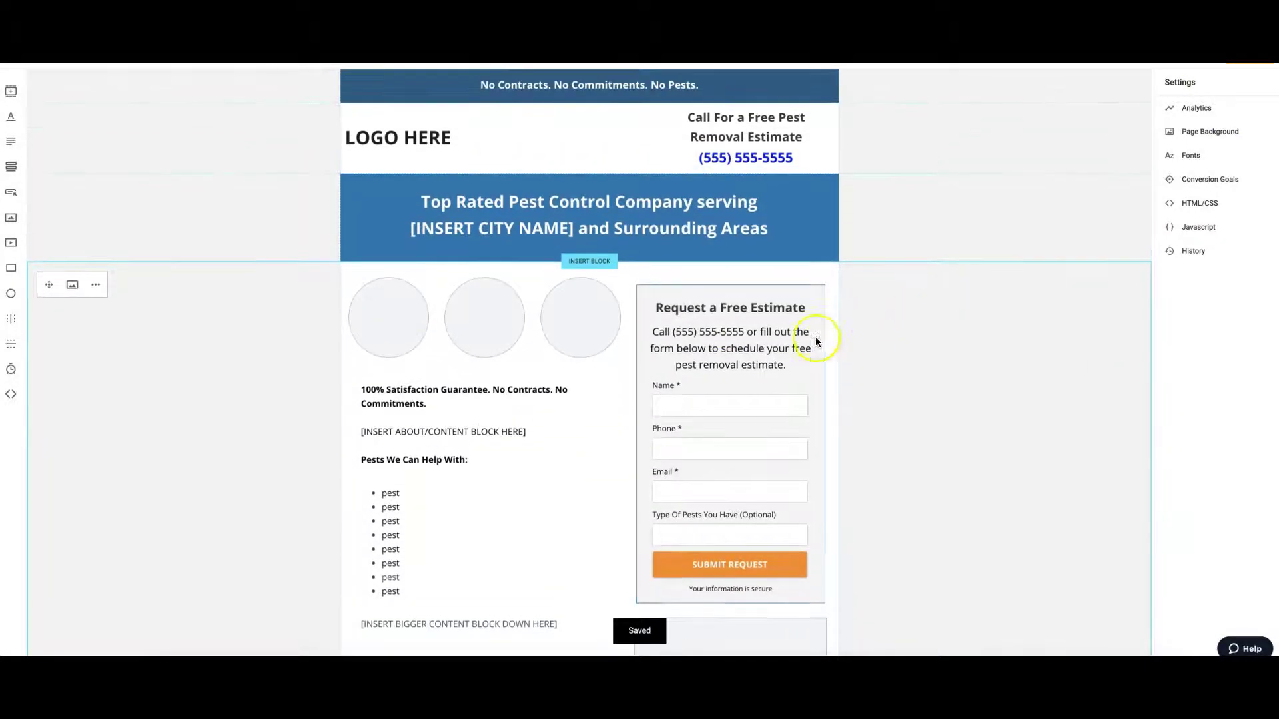
Link the phone number in the estimate form's intro text to an outside URL of "tel:" plus that number, with tracking switched on.
click(713, 333)
double_click(737, 335)
drag(745, 332, 674, 331)
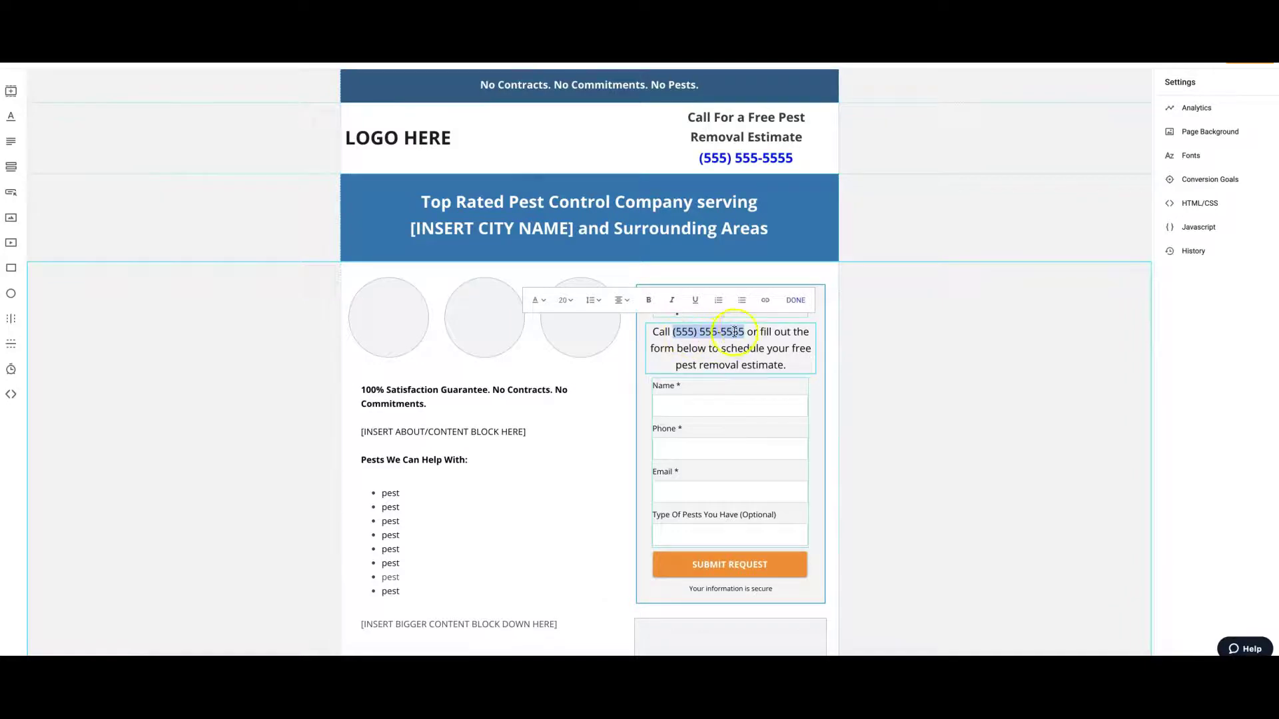
click(766, 300)
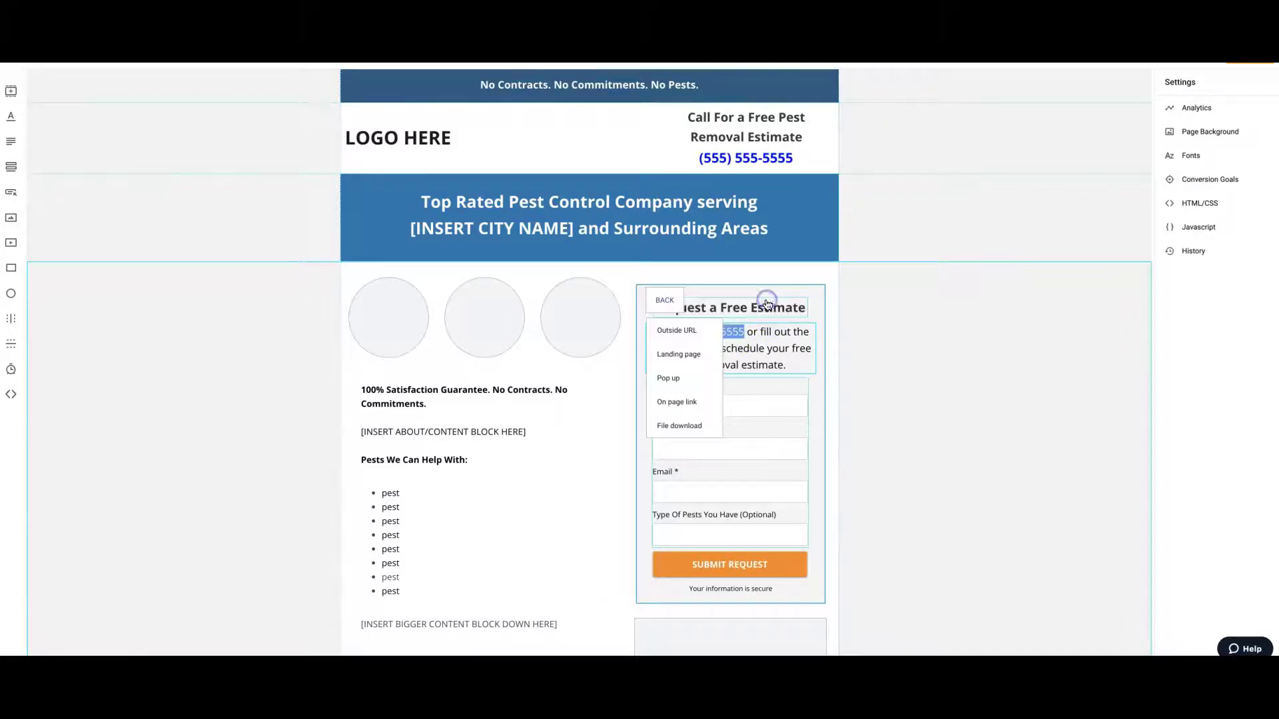
click(674, 331)
text(tel:)
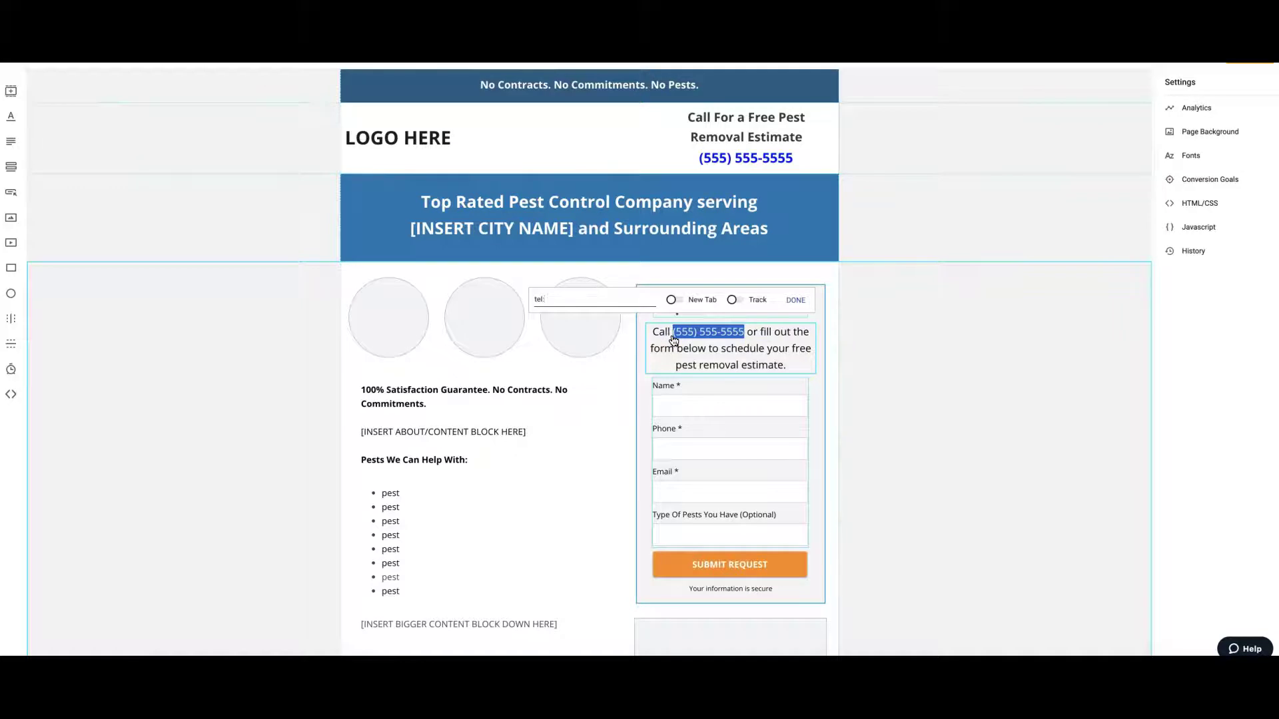
text((555) 555-5555)
click(739, 301)
click(794, 301)
click(876, 310)
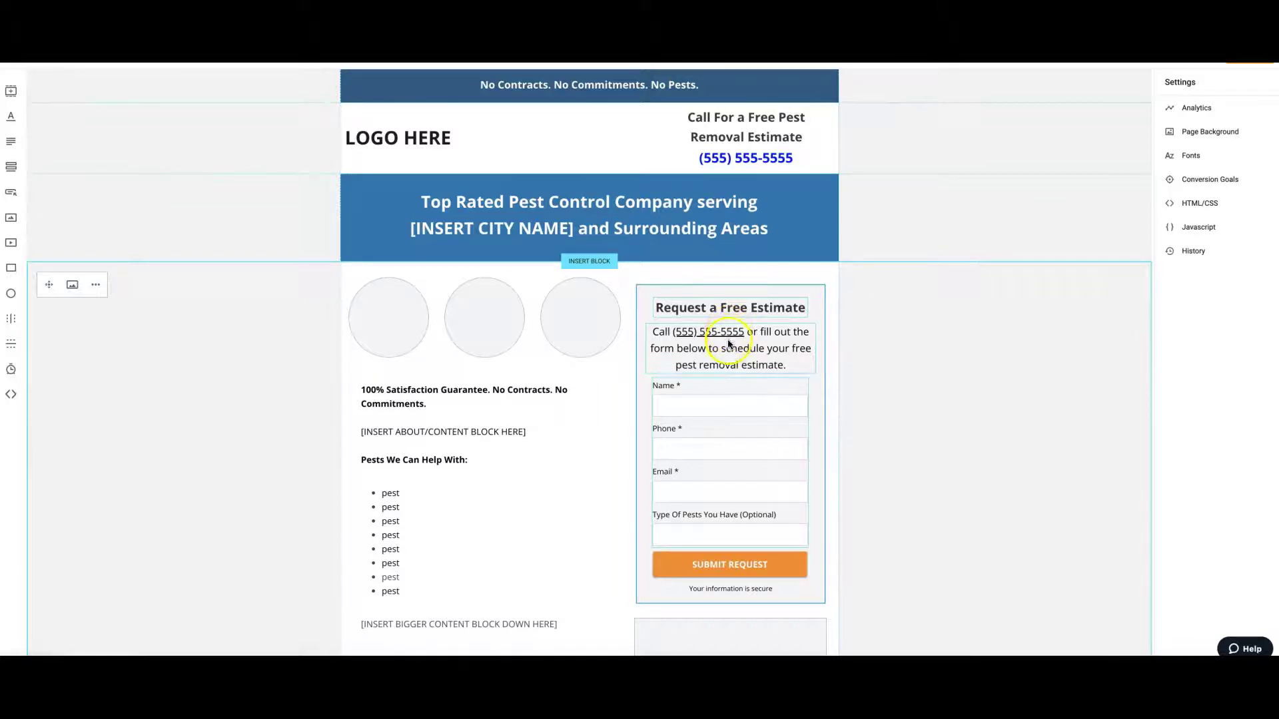
Open the estimate request form for editing and review the field types that can be added.
scroll(887, 354, down, 1)
click(720, 390)
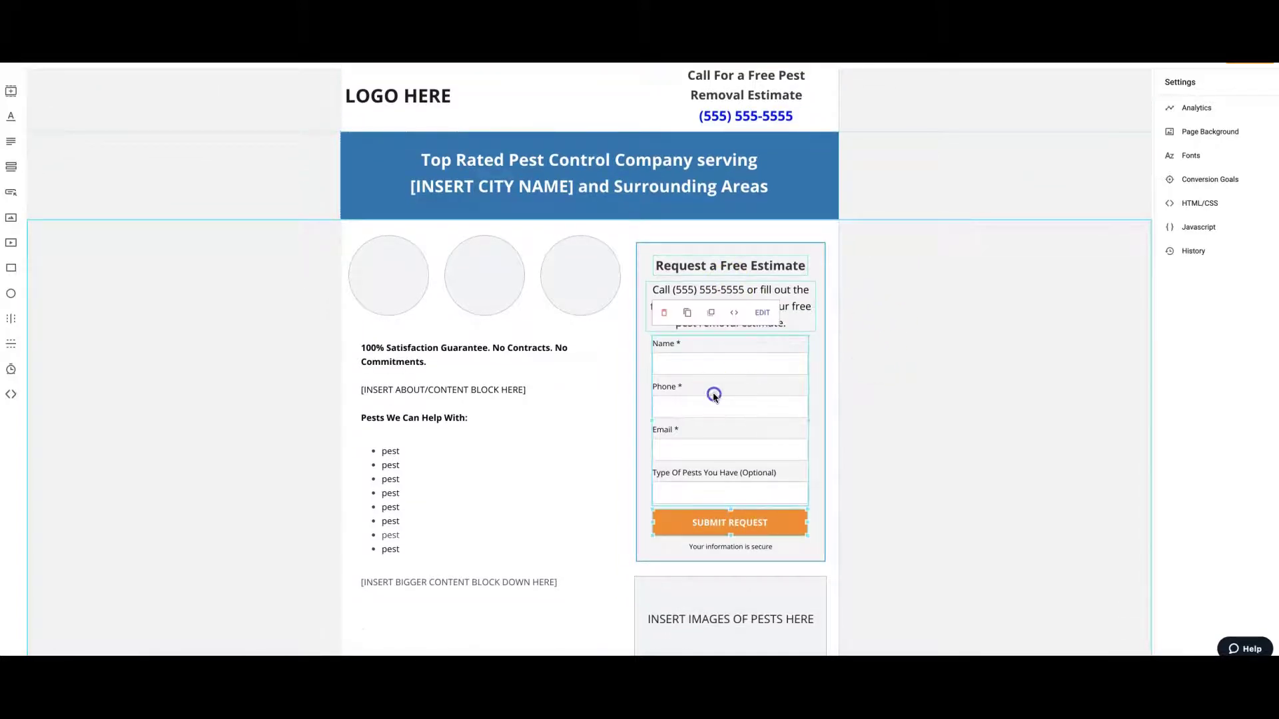
click(686, 316)
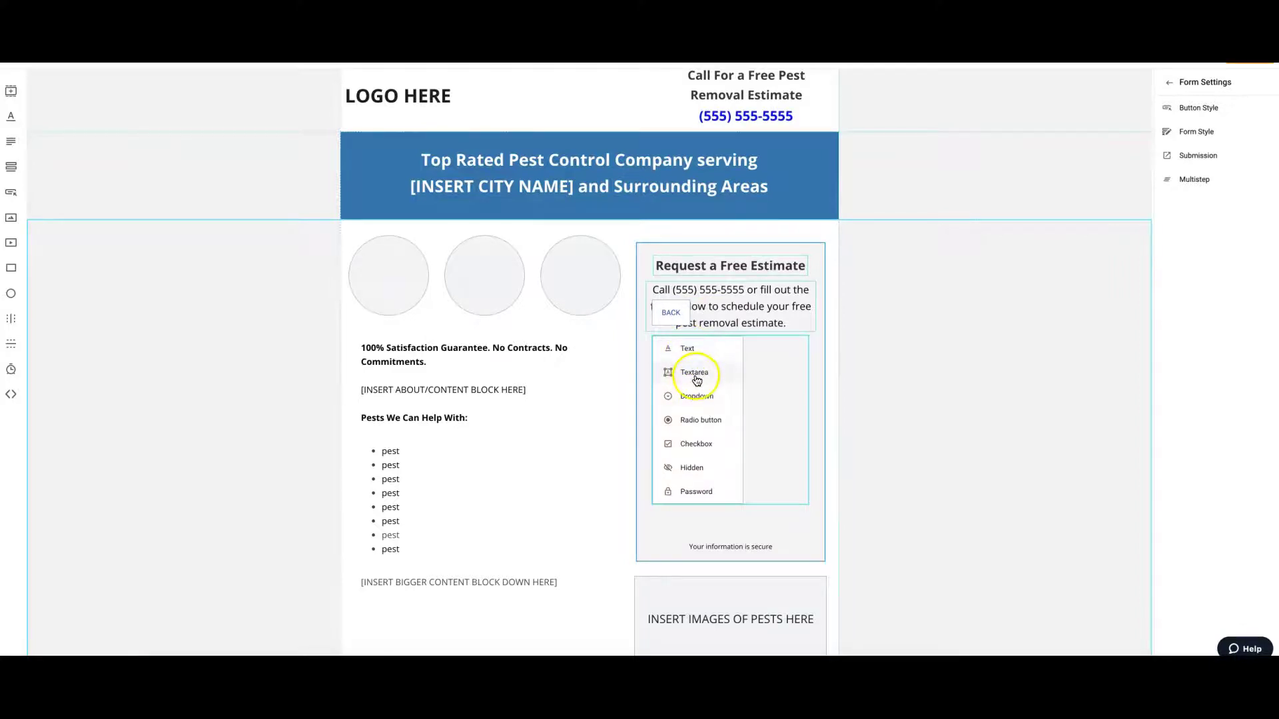
drag(693, 399, 698, 425)
click(672, 315)
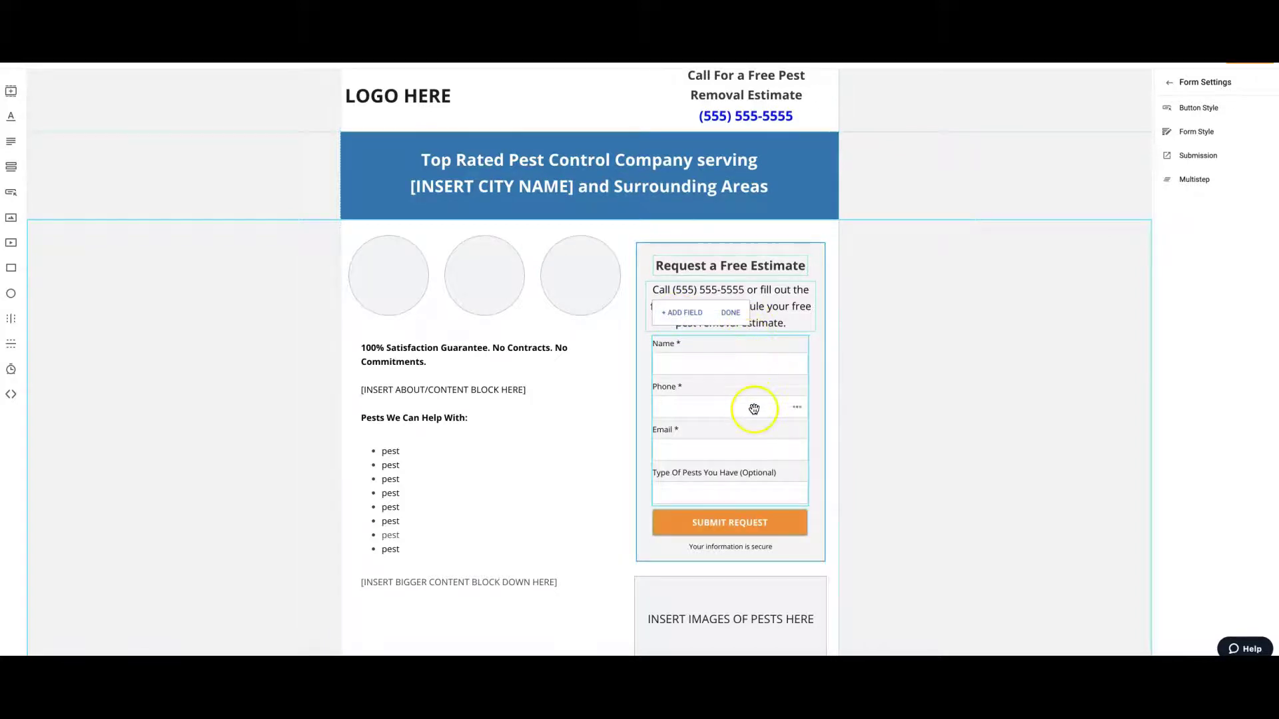
click(878, 409)
Examine the form's button style and form style settings.
click(742, 381)
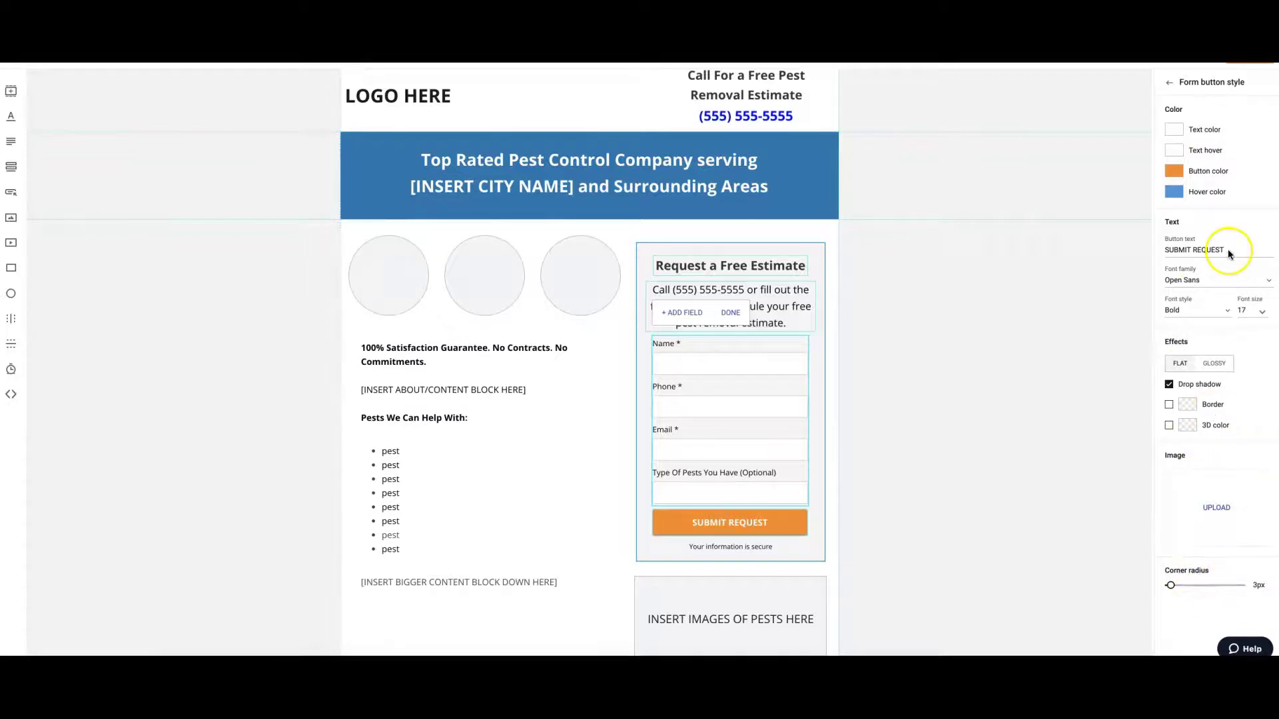
click(1169, 84)
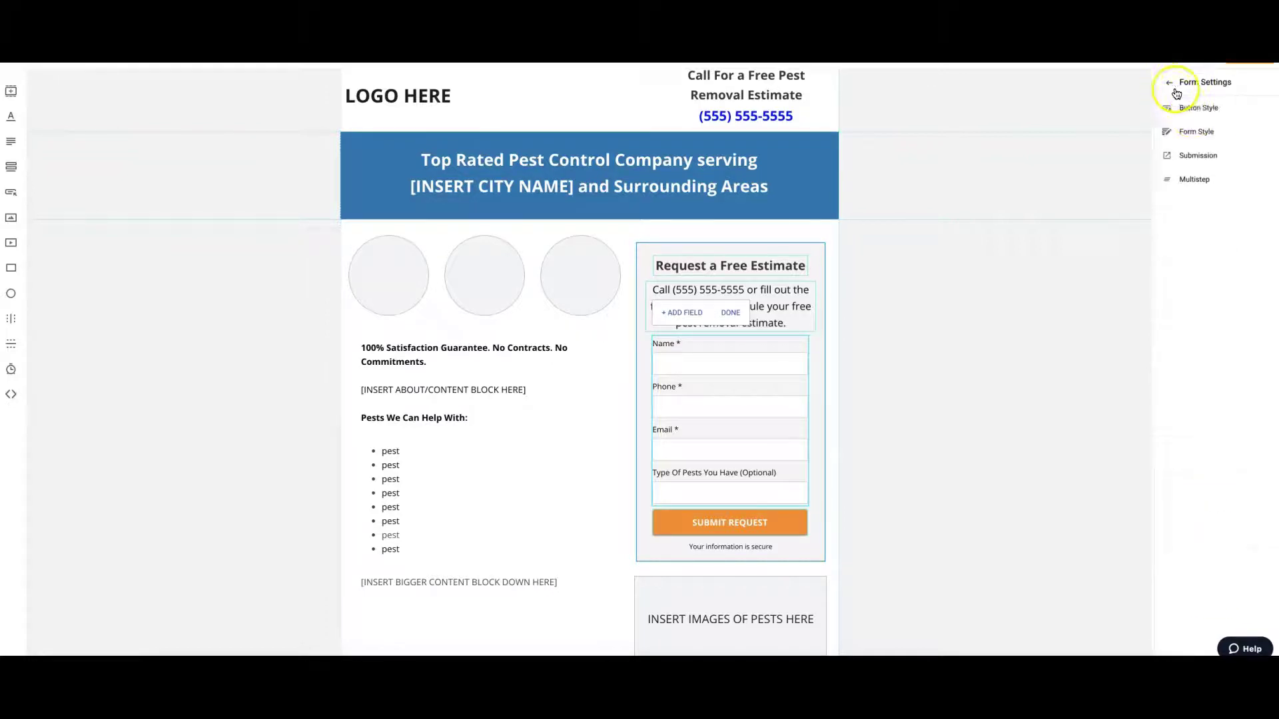
click(1194, 131)
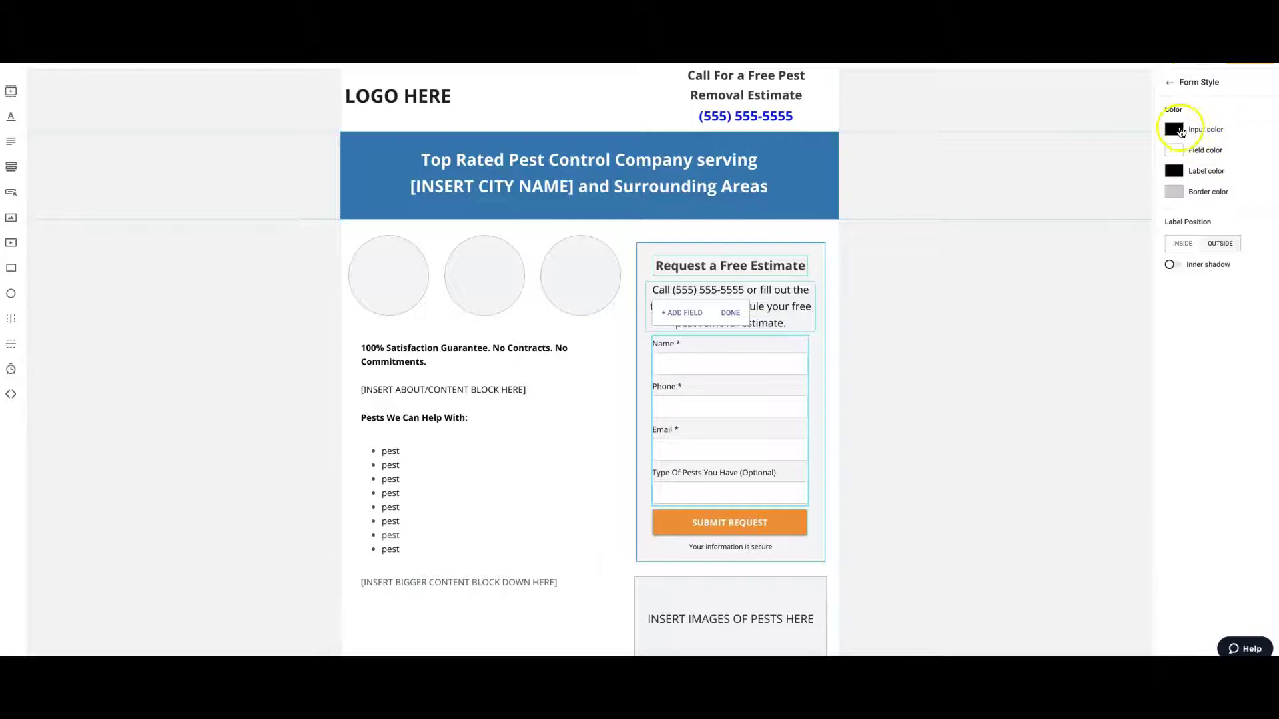
click(1170, 84)
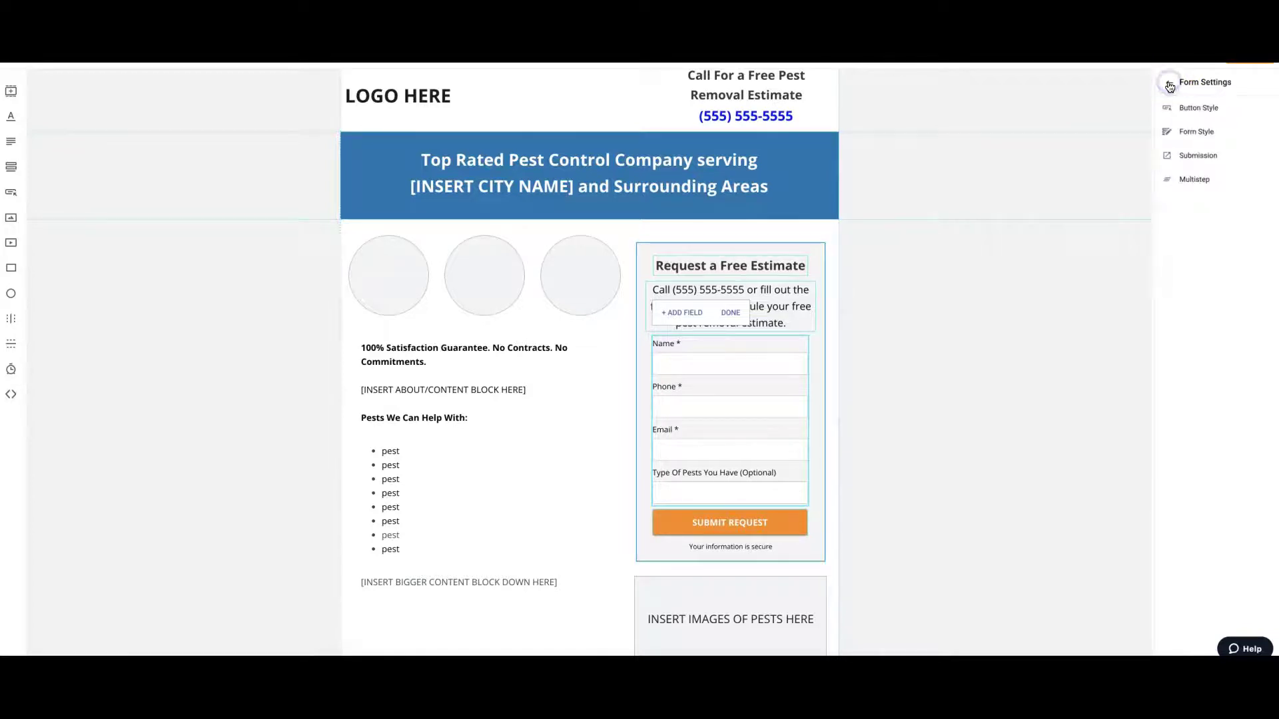
Examine the form's submission settings, including the redirect destination, thank-you message and document download options.
click(1188, 158)
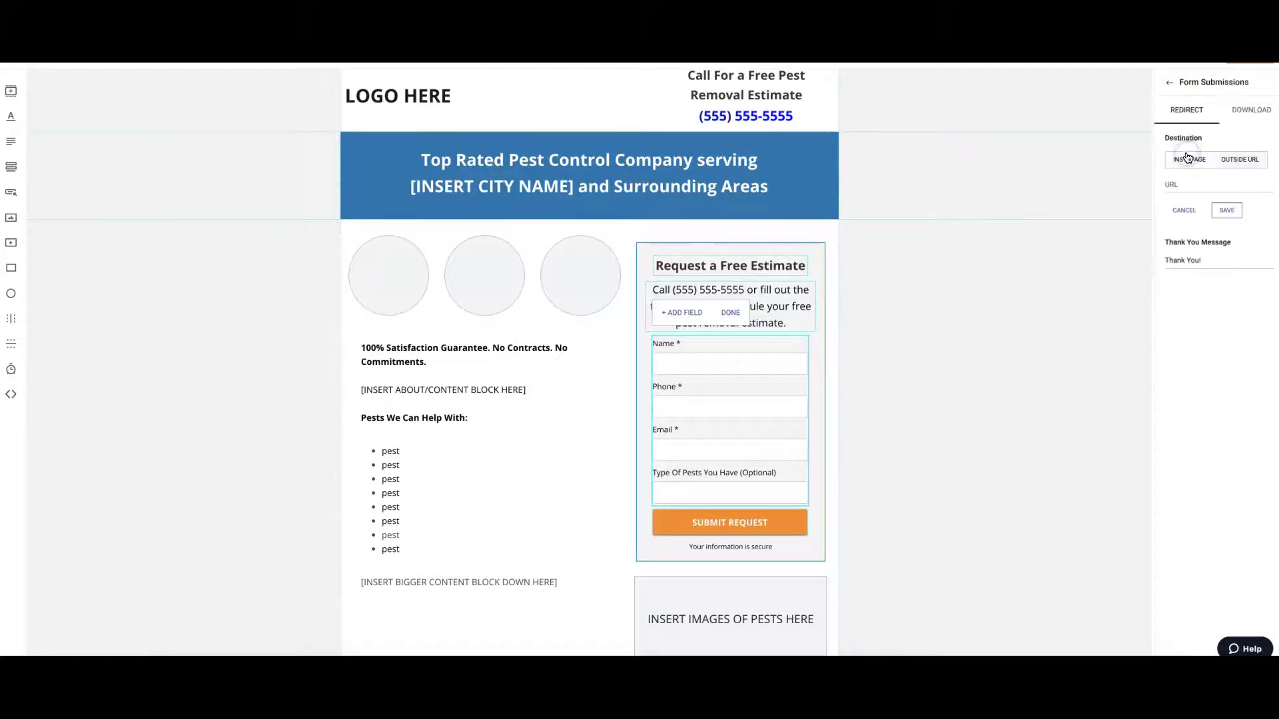
click(1179, 186)
click(1239, 261)
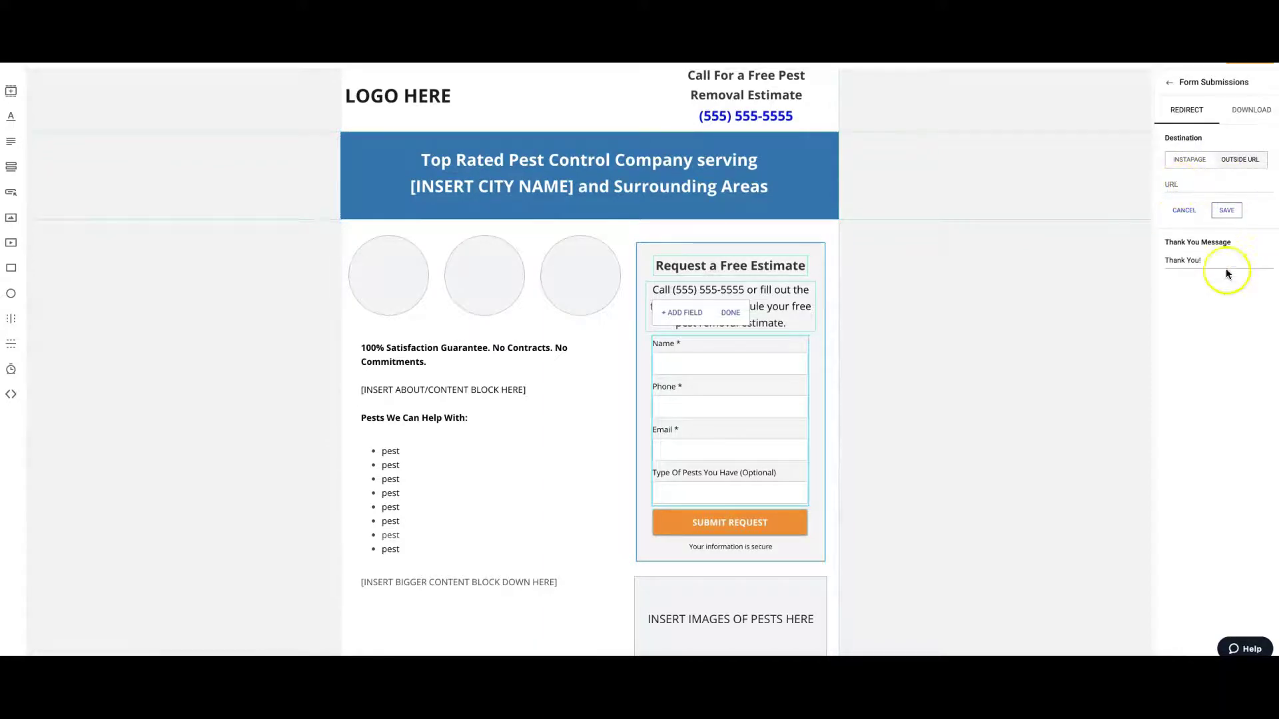
click(1196, 259)
click(1245, 124)
click(1204, 167)
click(1262, 165)
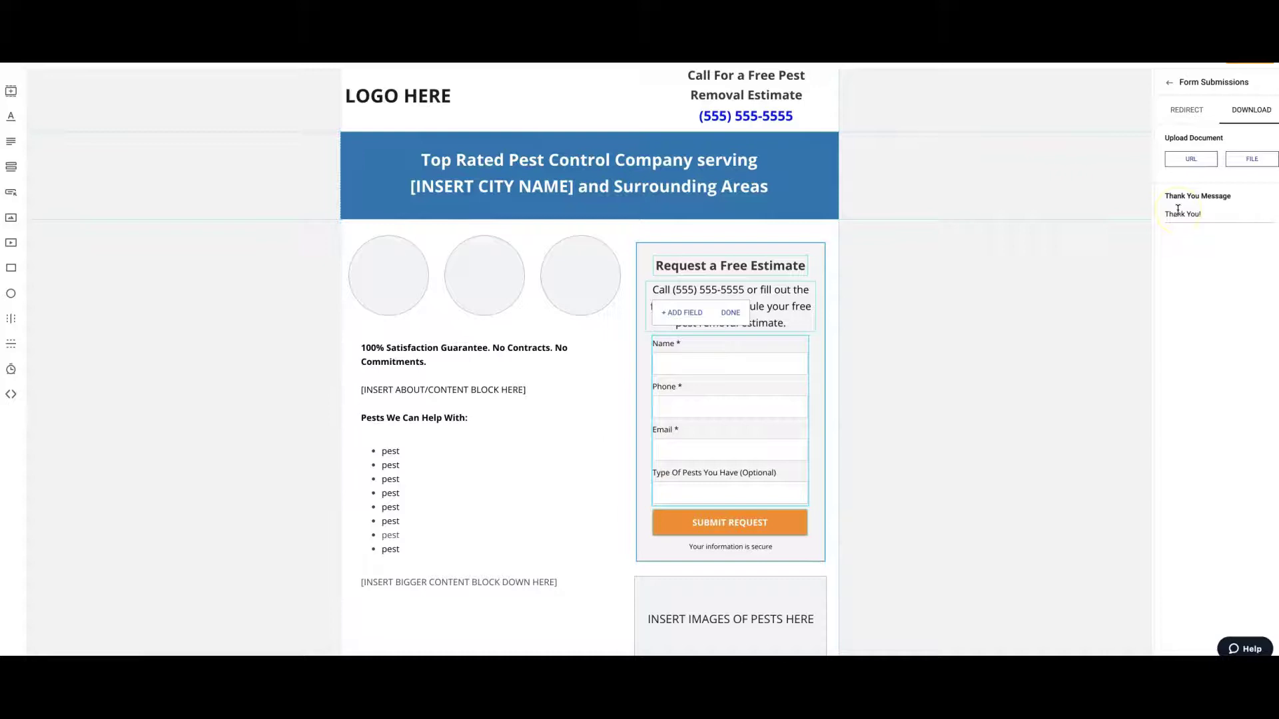
click(1189, 158)
click(1180, 112)
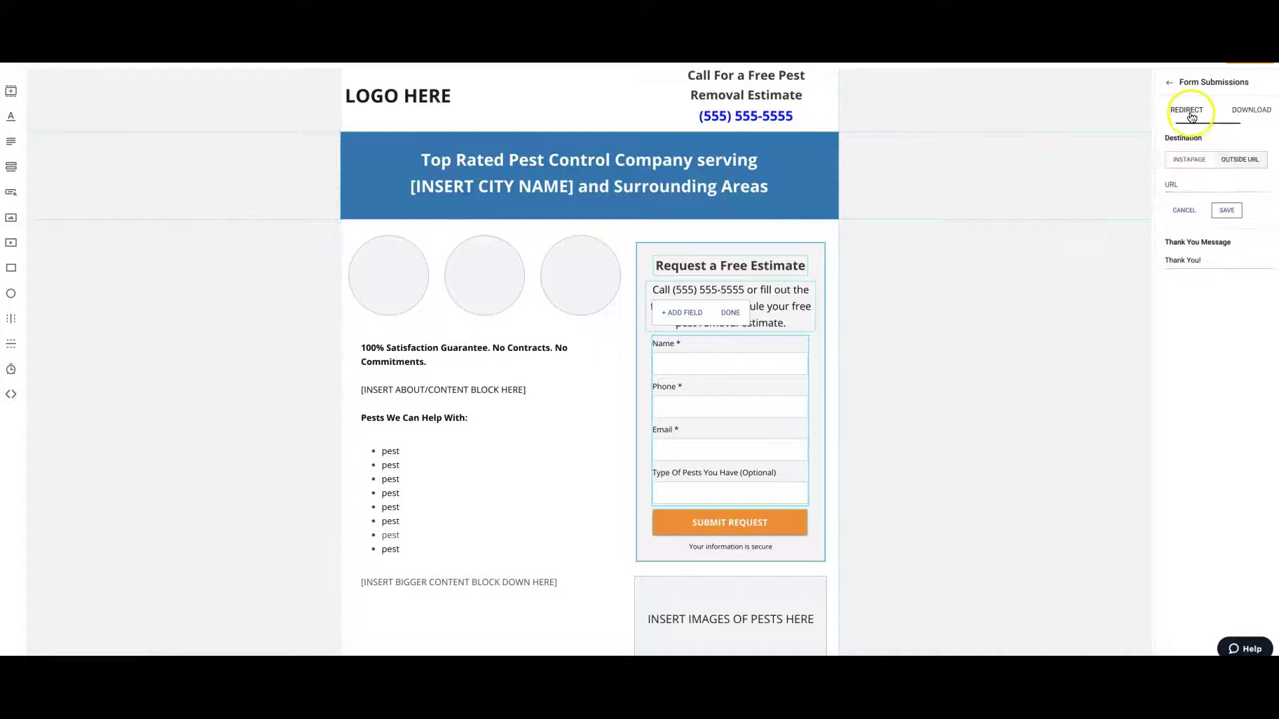
click(1164, 80)
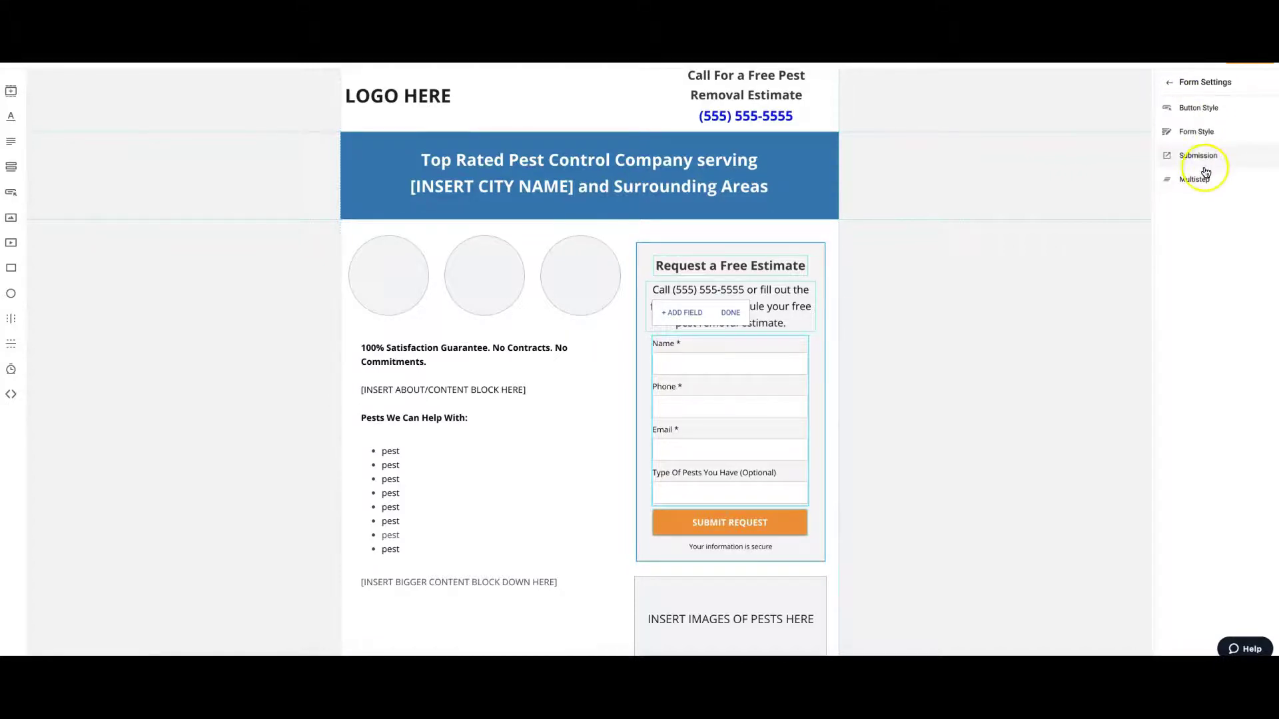
Check the form's multistep conversion option, dismiss it without converting and leave form editing.
click(1194, 180)
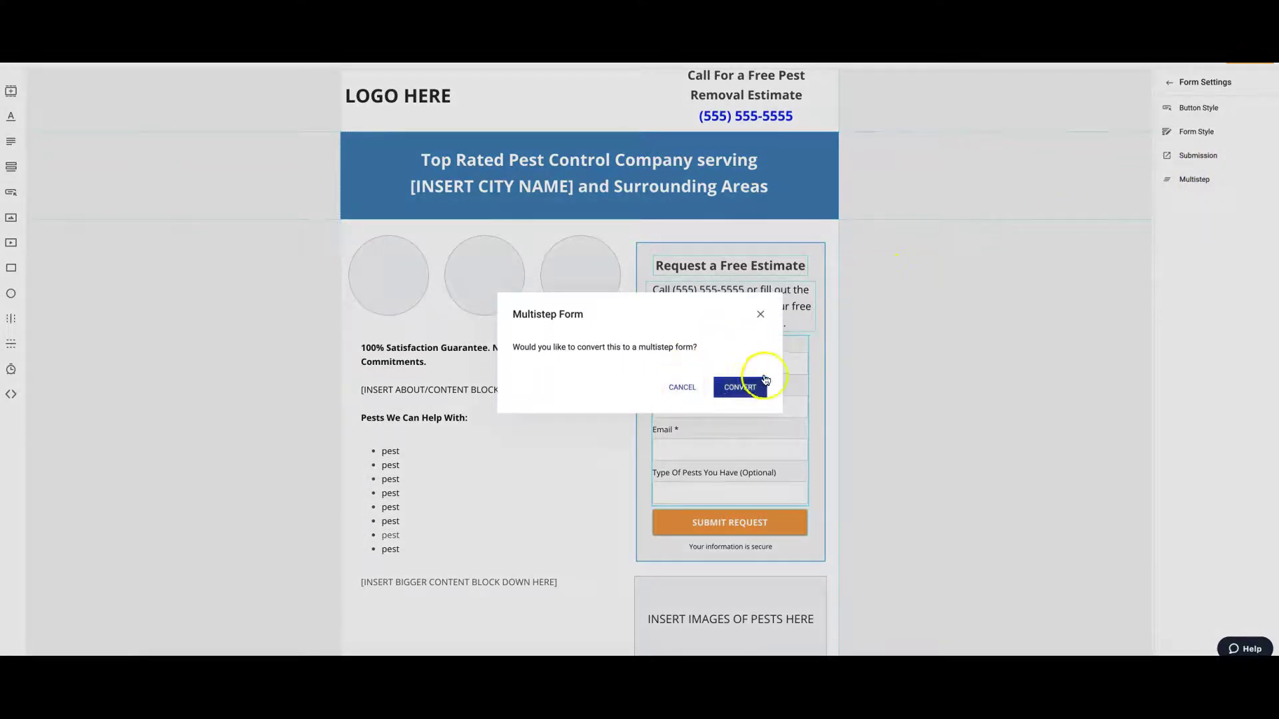
click(760, 314)
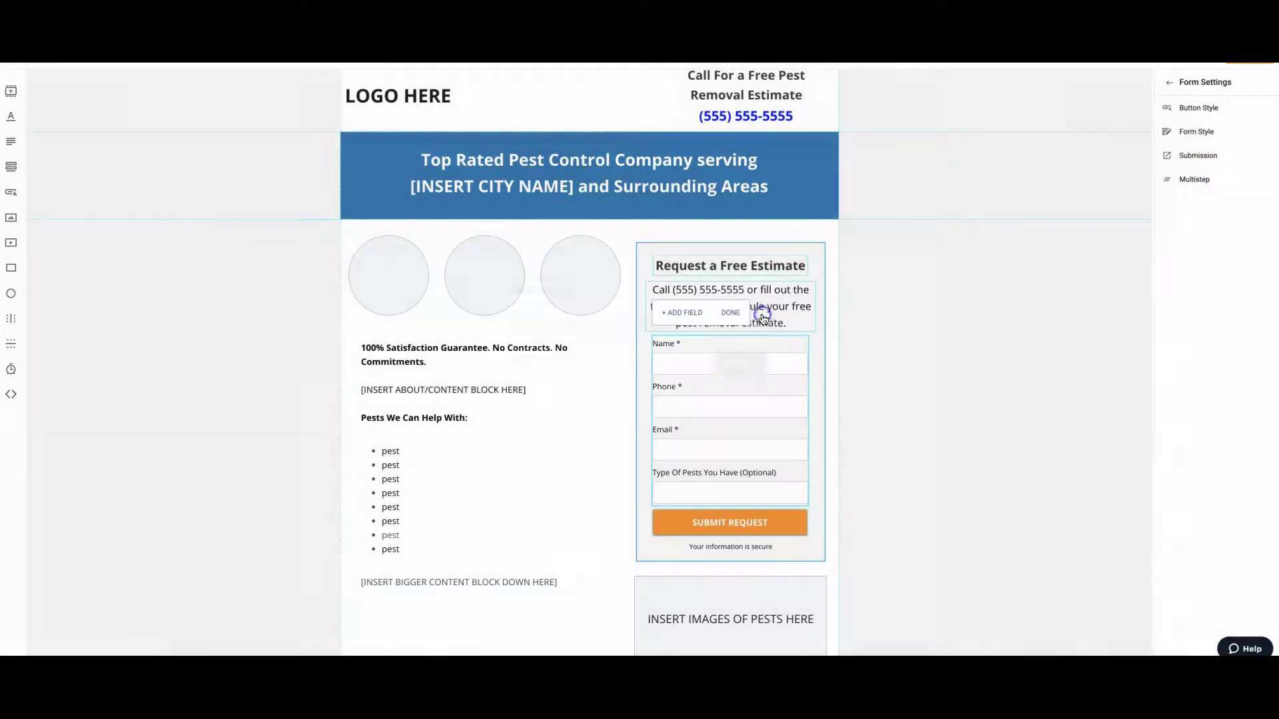
click(1034, 257)
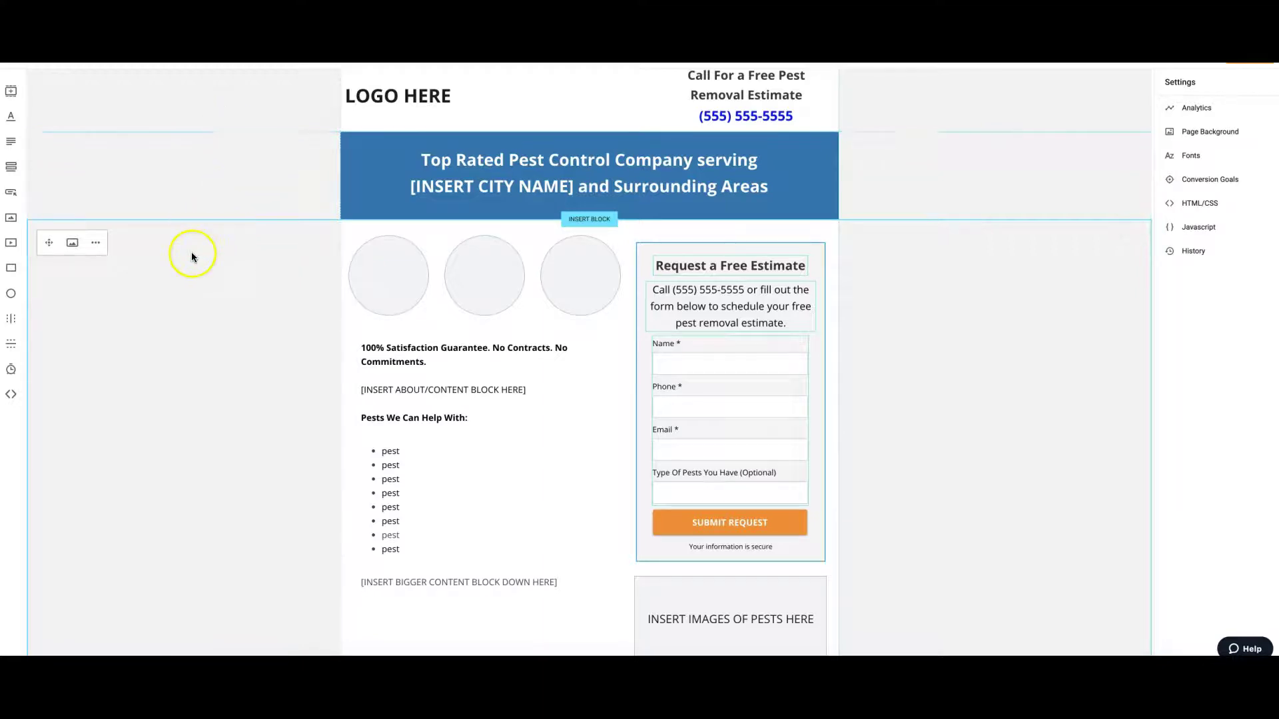
Insert a new blank block between the blue headline banner and the main content block, and make it taller.
click(592, 226)
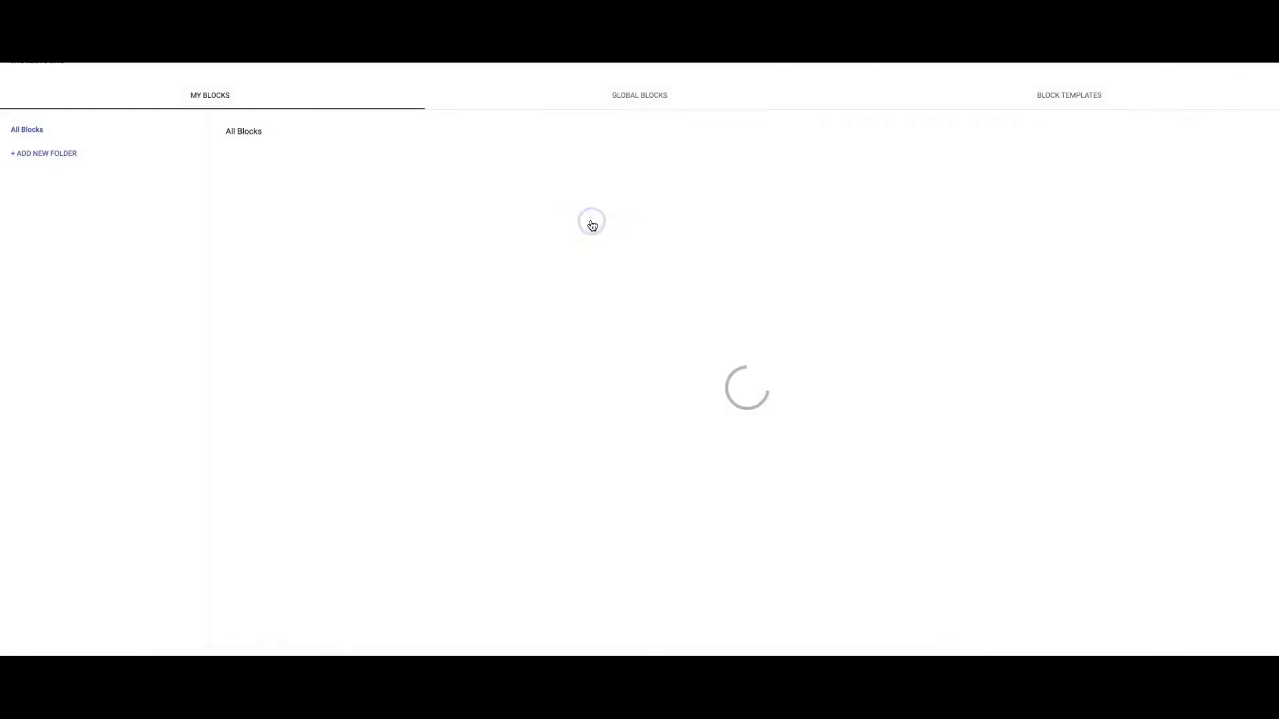
click(739, 443)
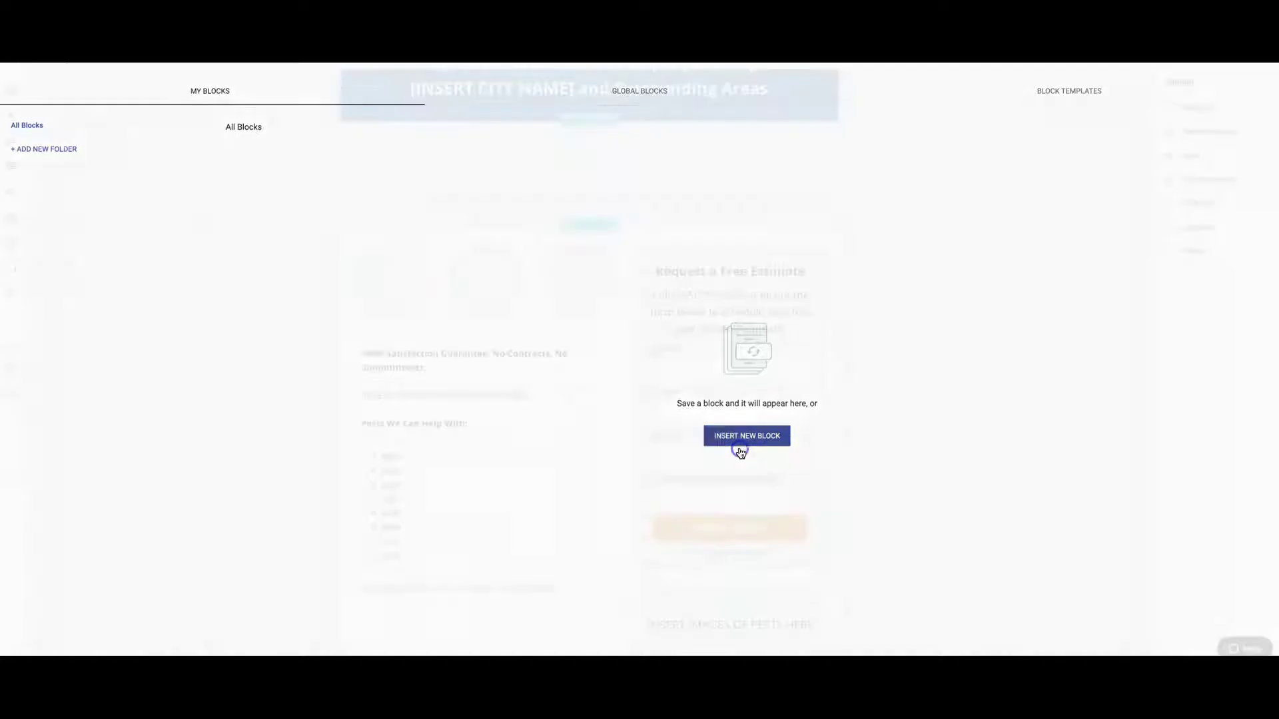
click(605, 225)
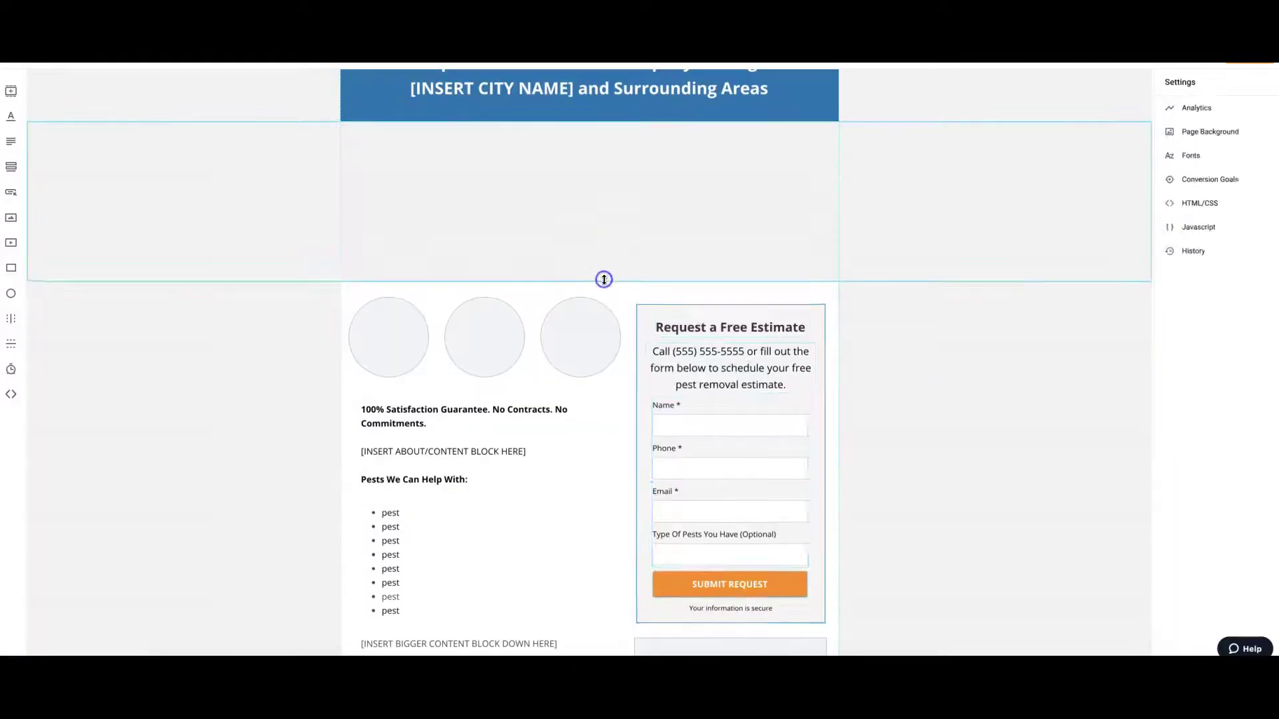
Try light gray #f7f7f7 and settle on purple as the new block's background color.
click(80, 144)
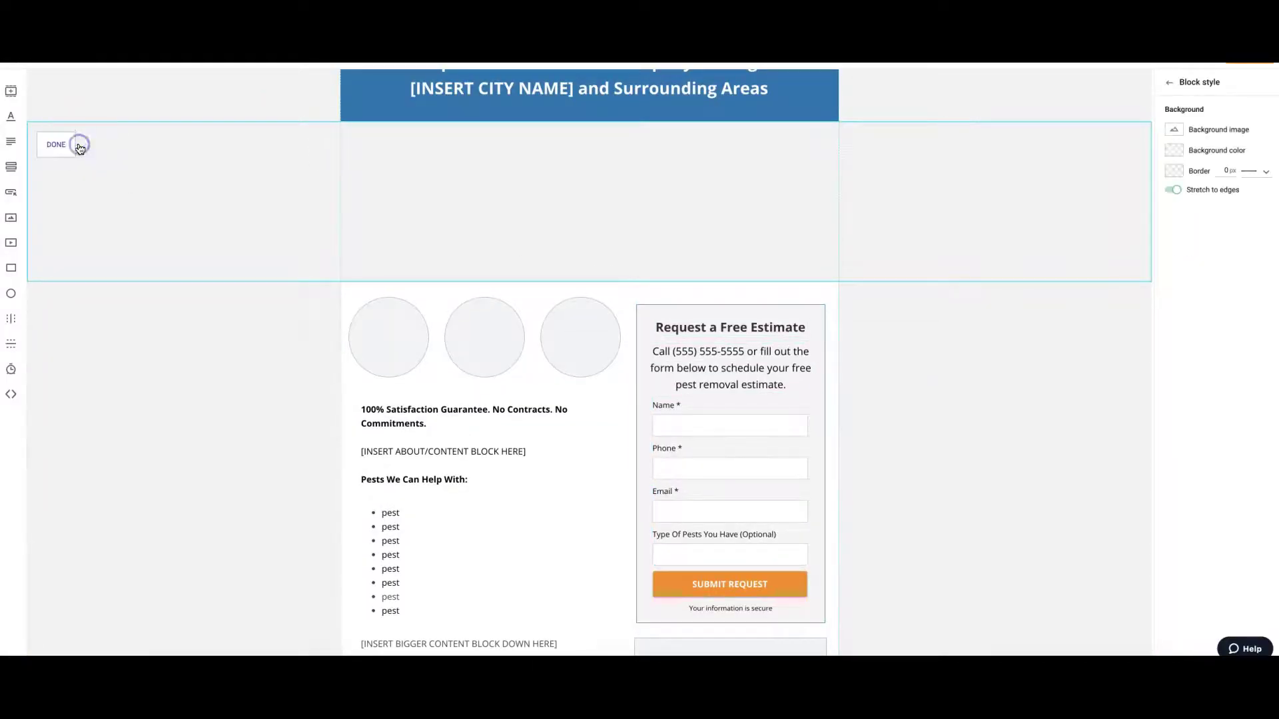
click(1174, 150)
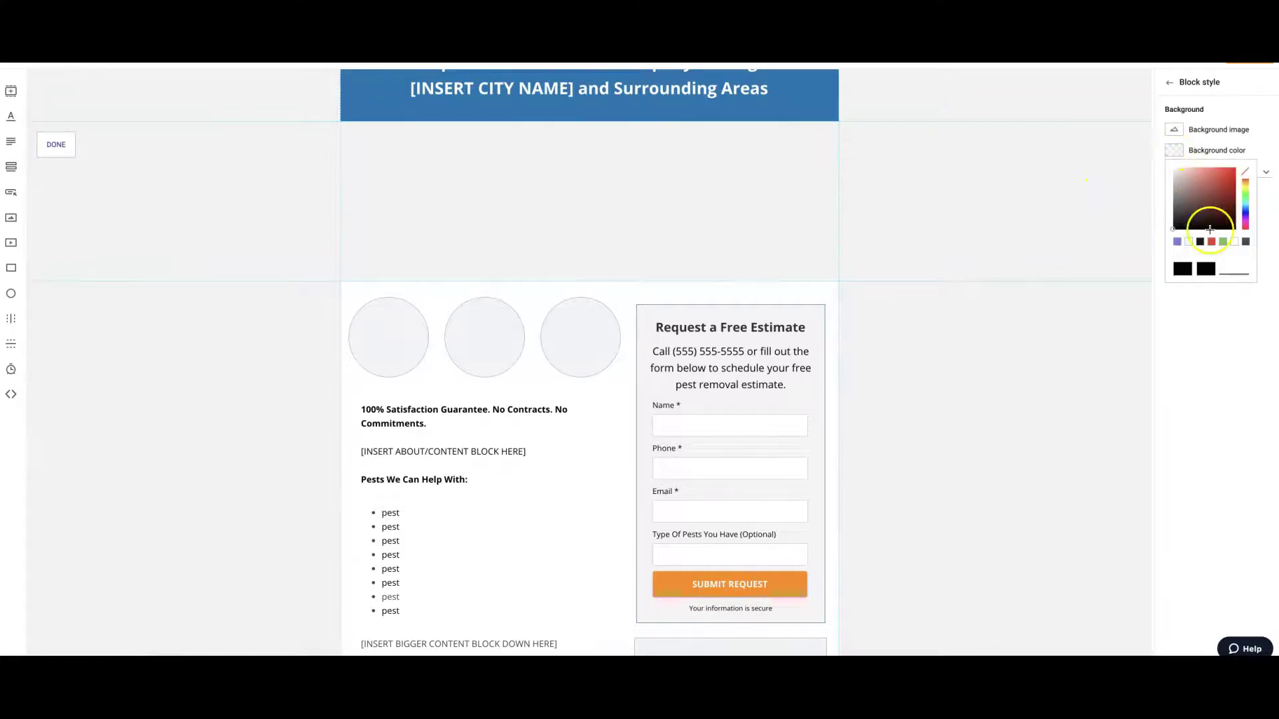
click(1189, 243)
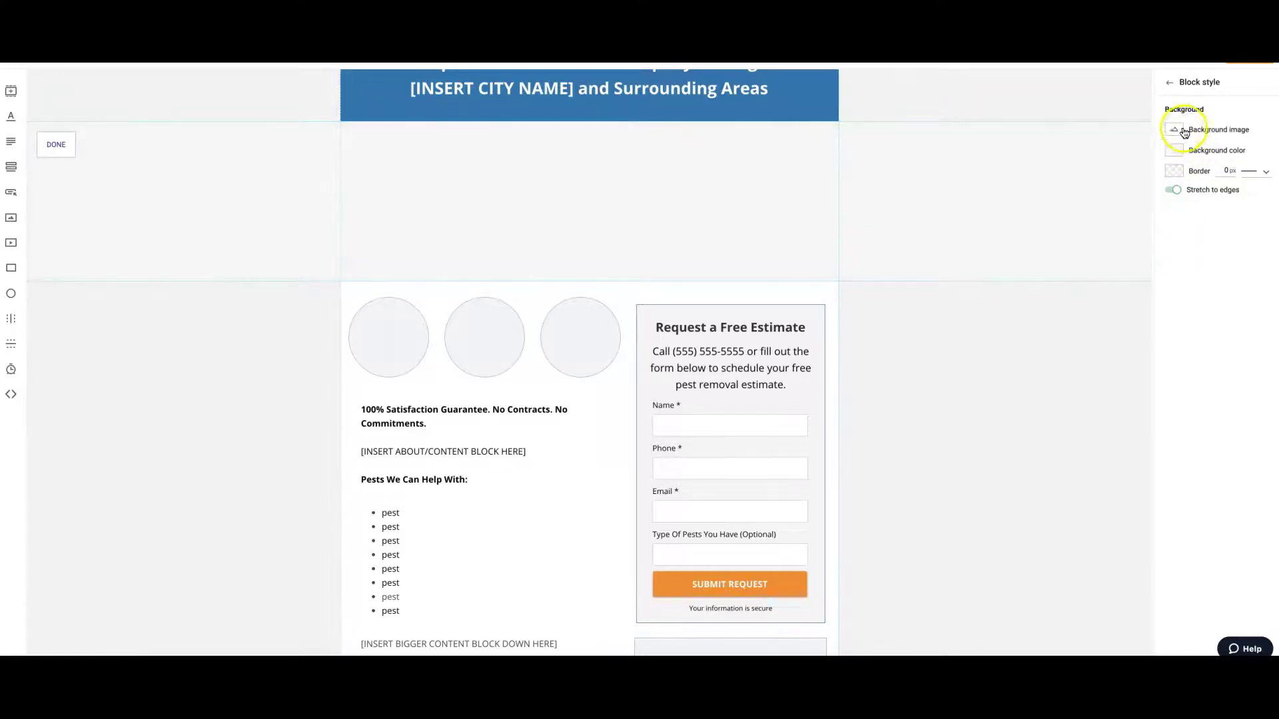
click(1175, 151)
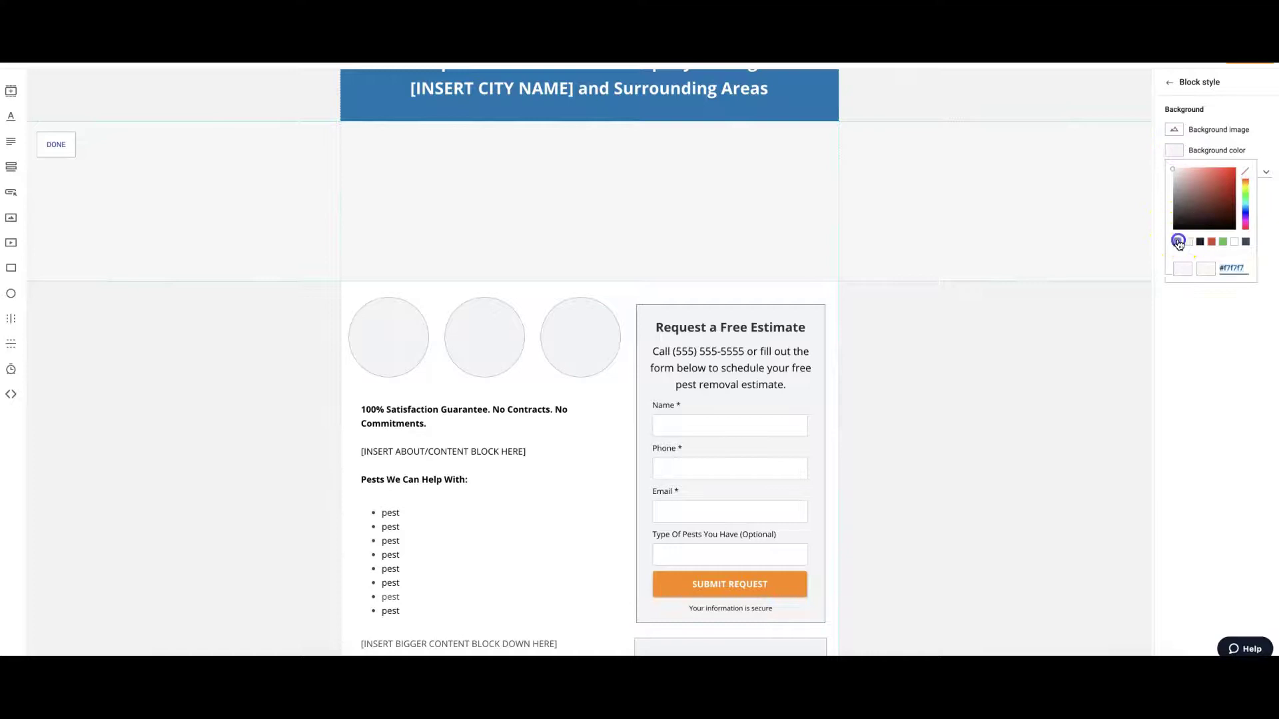
click(1177, 242)
click(1058, 365)
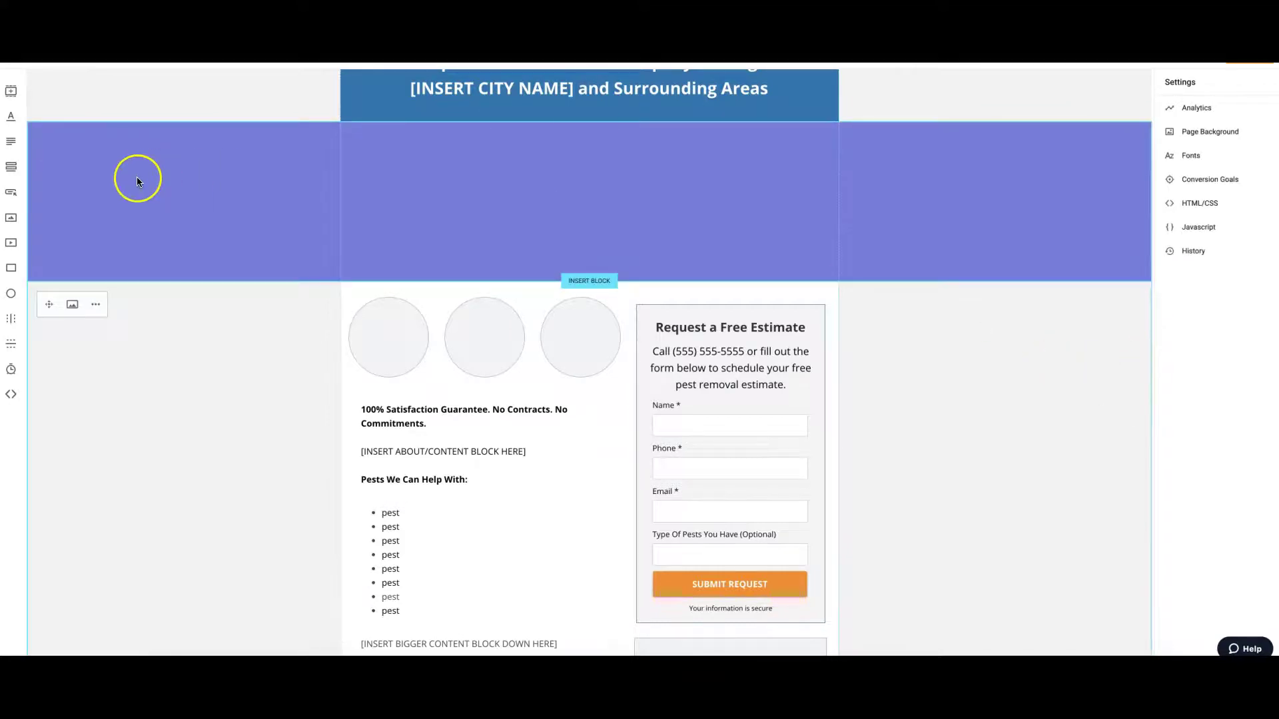
Delete the purple block below the headline banner.
click(97, 145)
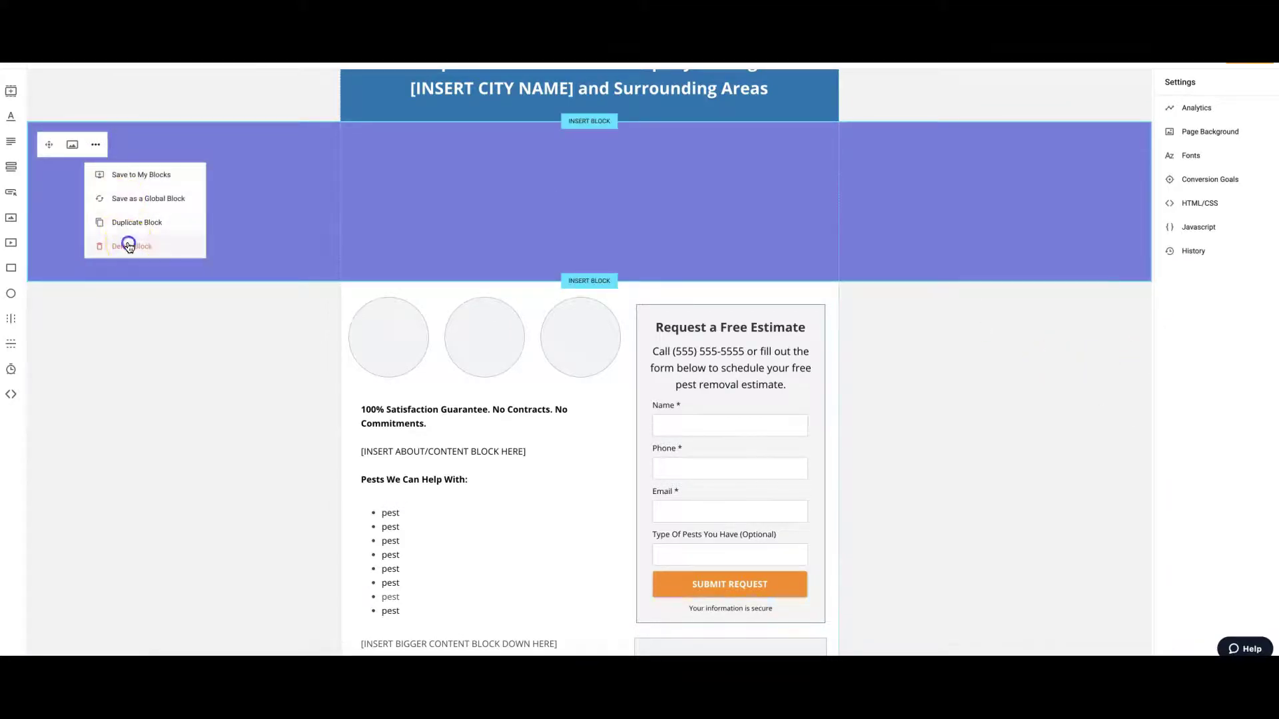
click(128, 246)
Add a headline in the empty margin beside the three circles, center its text and make it bold.
scroll(217, 242, up, 2)
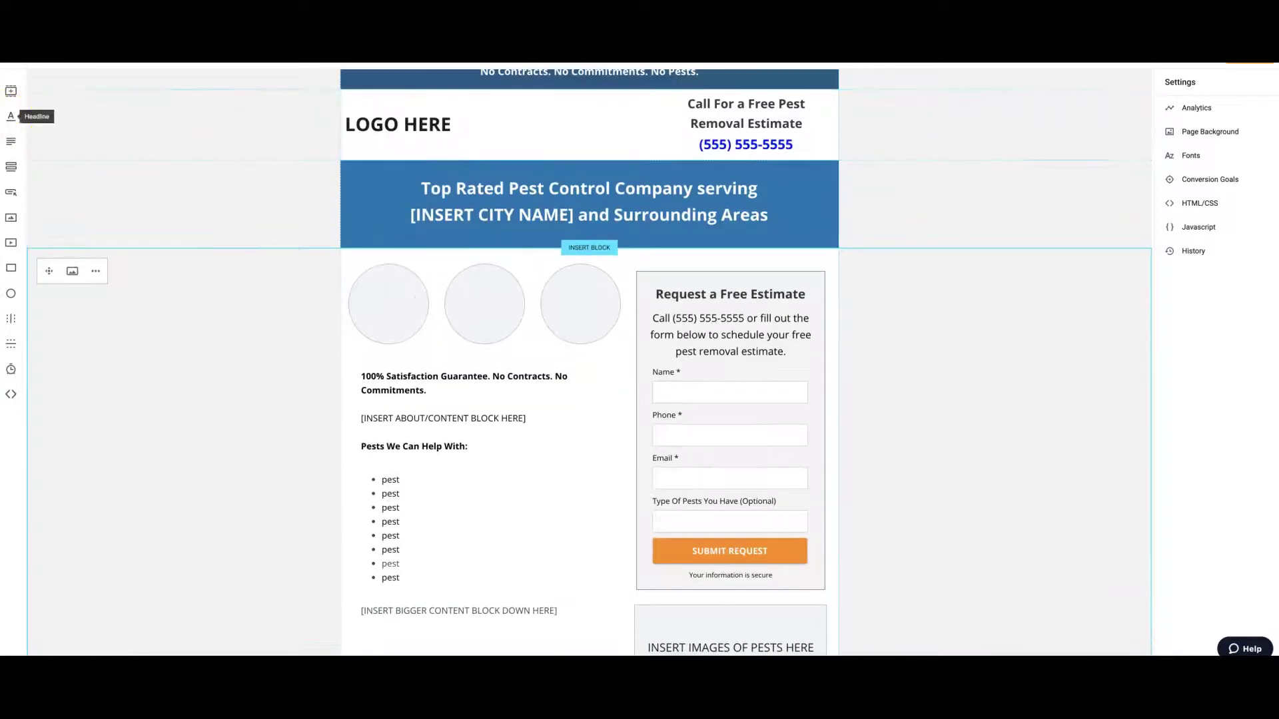
click(11, 116)
drag(551, 371, 215, 325)
double_click(213, 325)
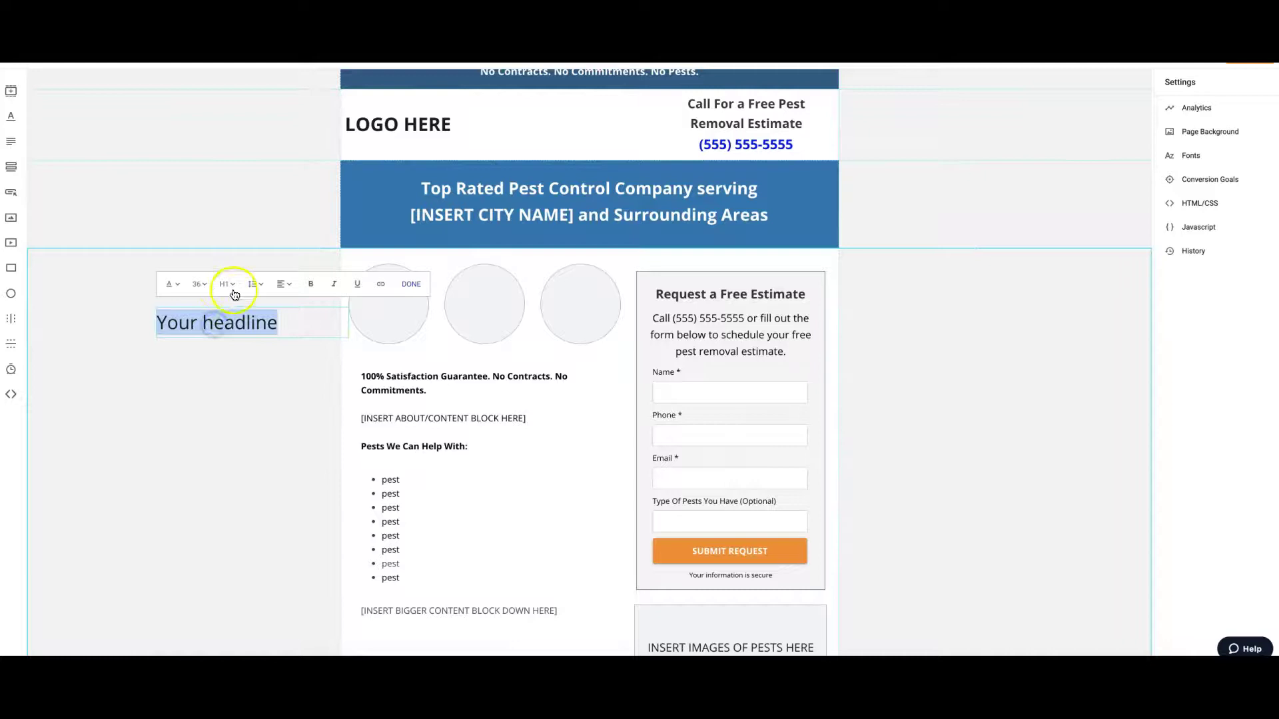
click(283, 284)
click(286, 341)
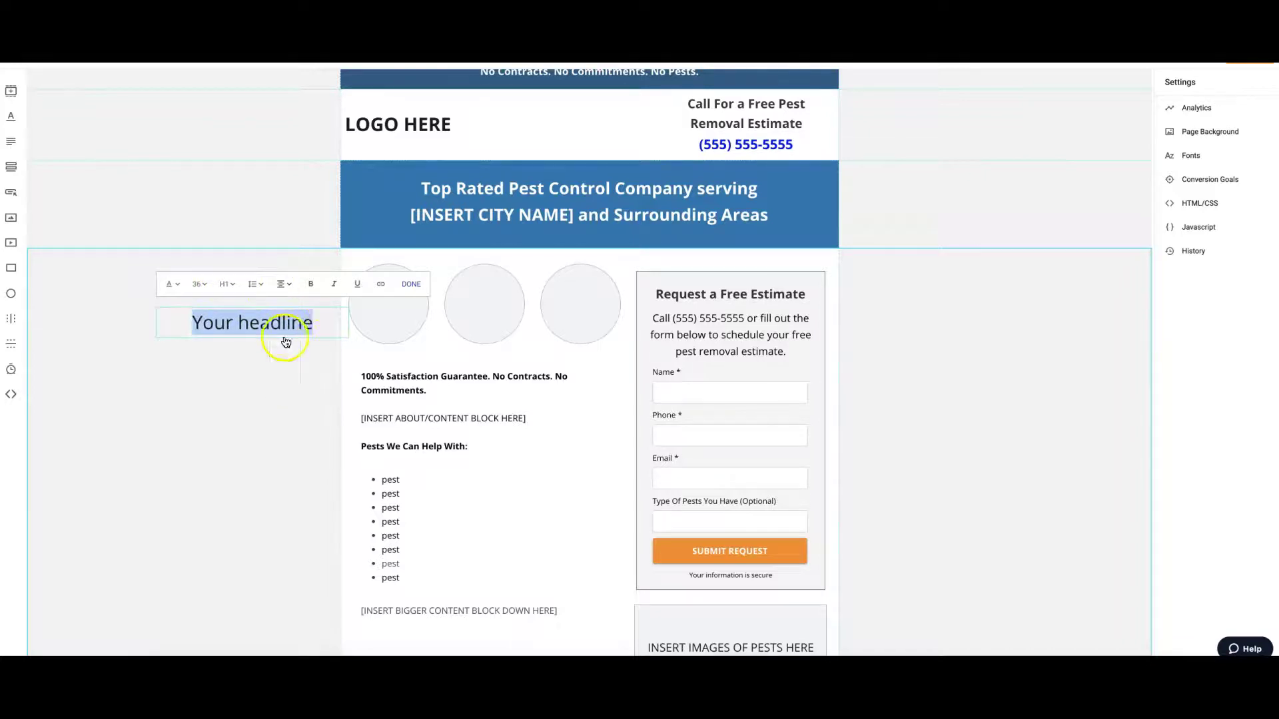
click(315, 287)
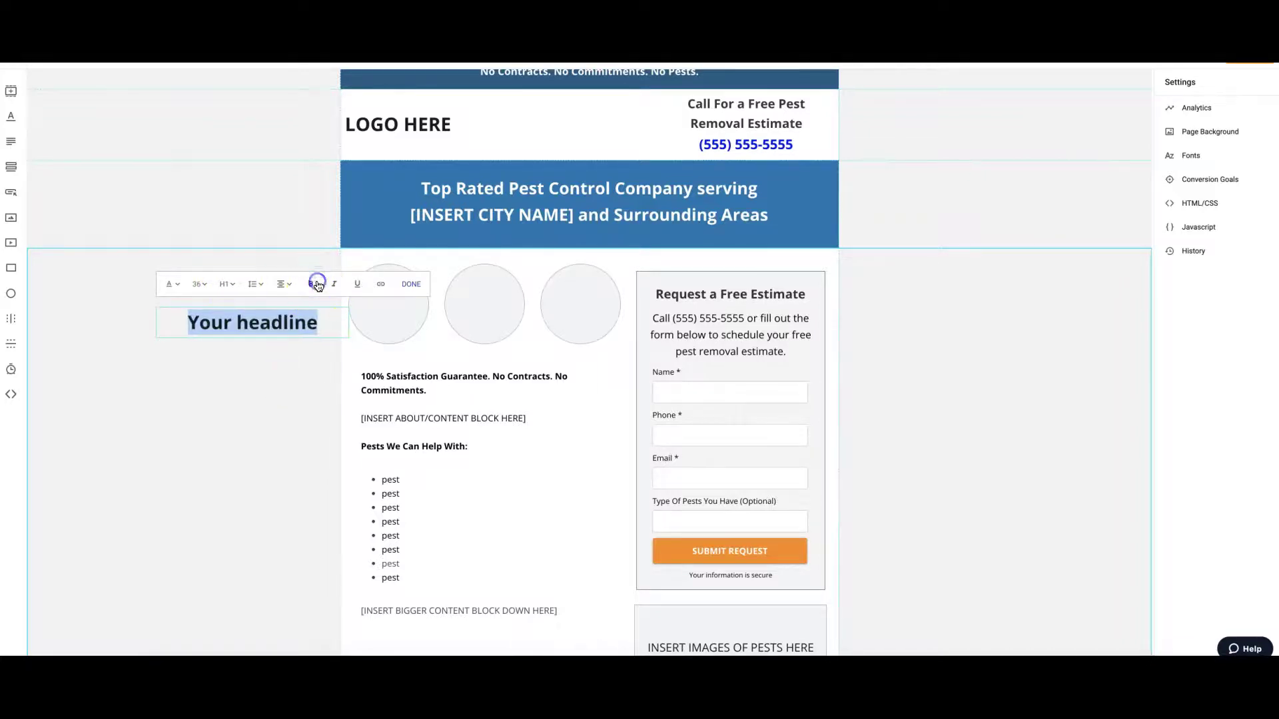
click(262, 366)
Delete the "Your headline" text from the page's left margin.
click(250, 328)
drag(221, 321, 138, 272)
click(112, 254)
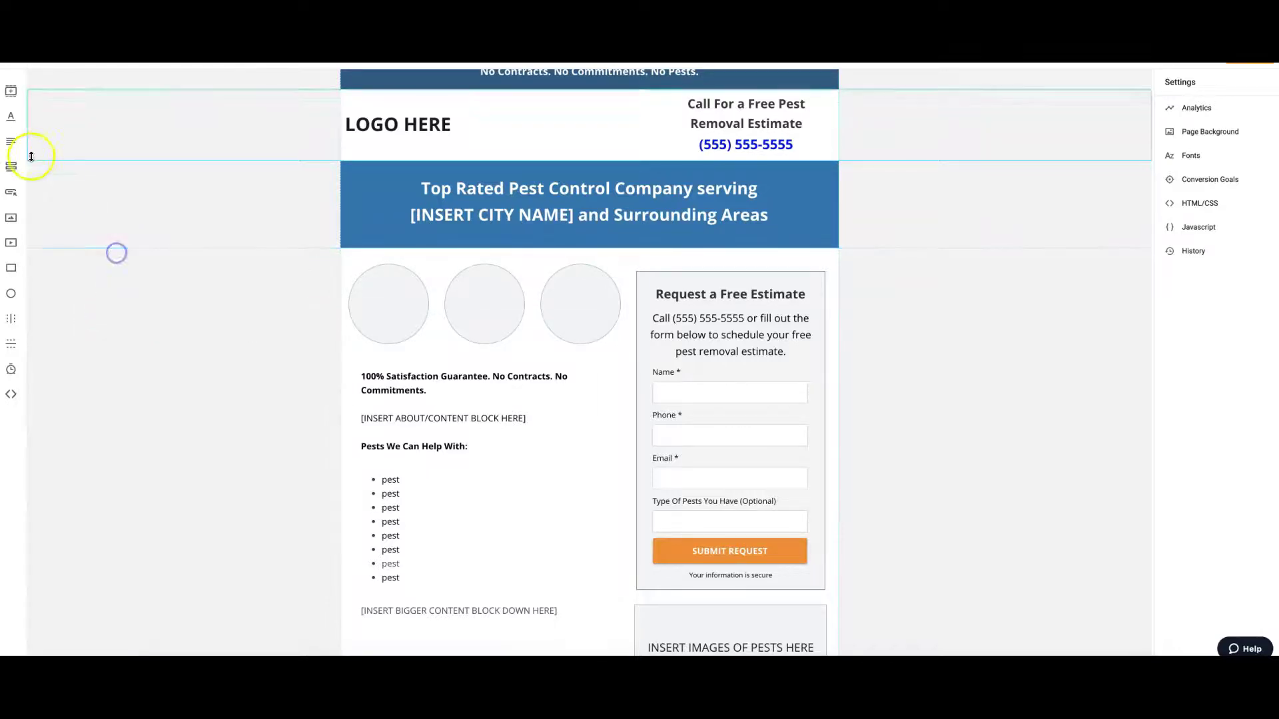
Add a paragraph in the page's left margin, set its font size to 18 and pick a text color for it.
click(11, 142)
drag(488, 381, 143, 301)
double_click(142, 303)
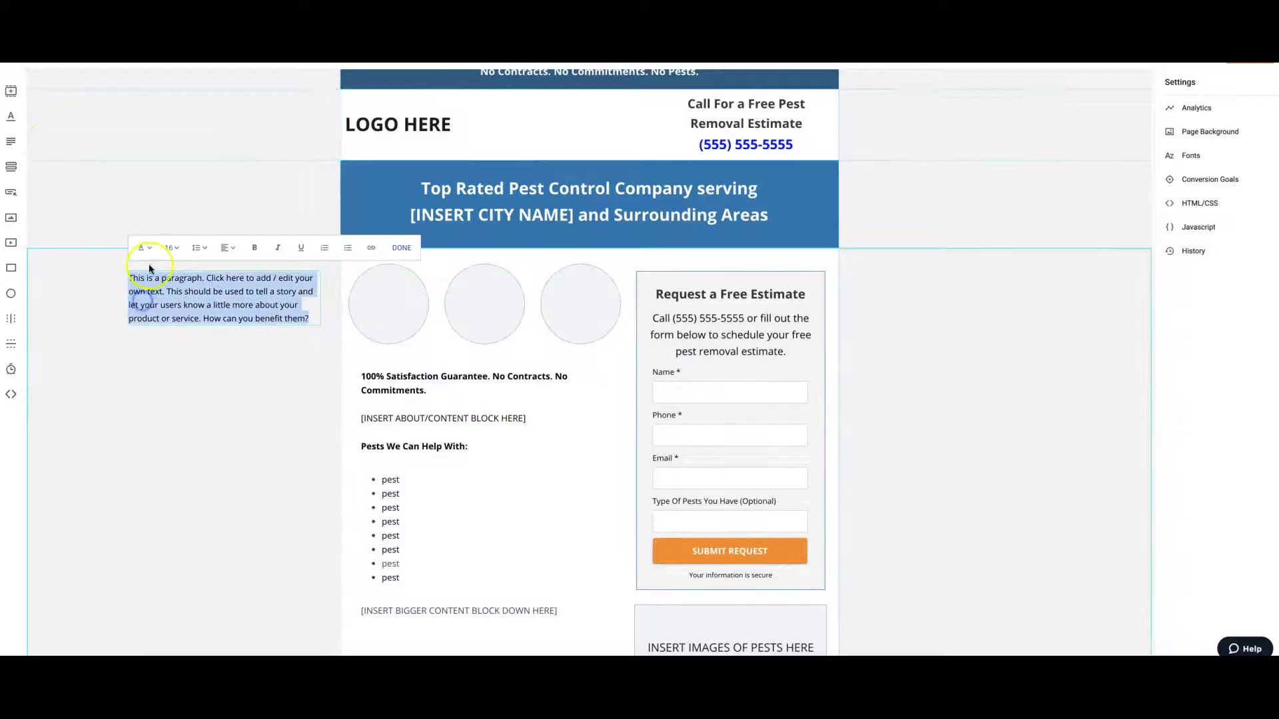
click(171, 247)
click(171, 395)
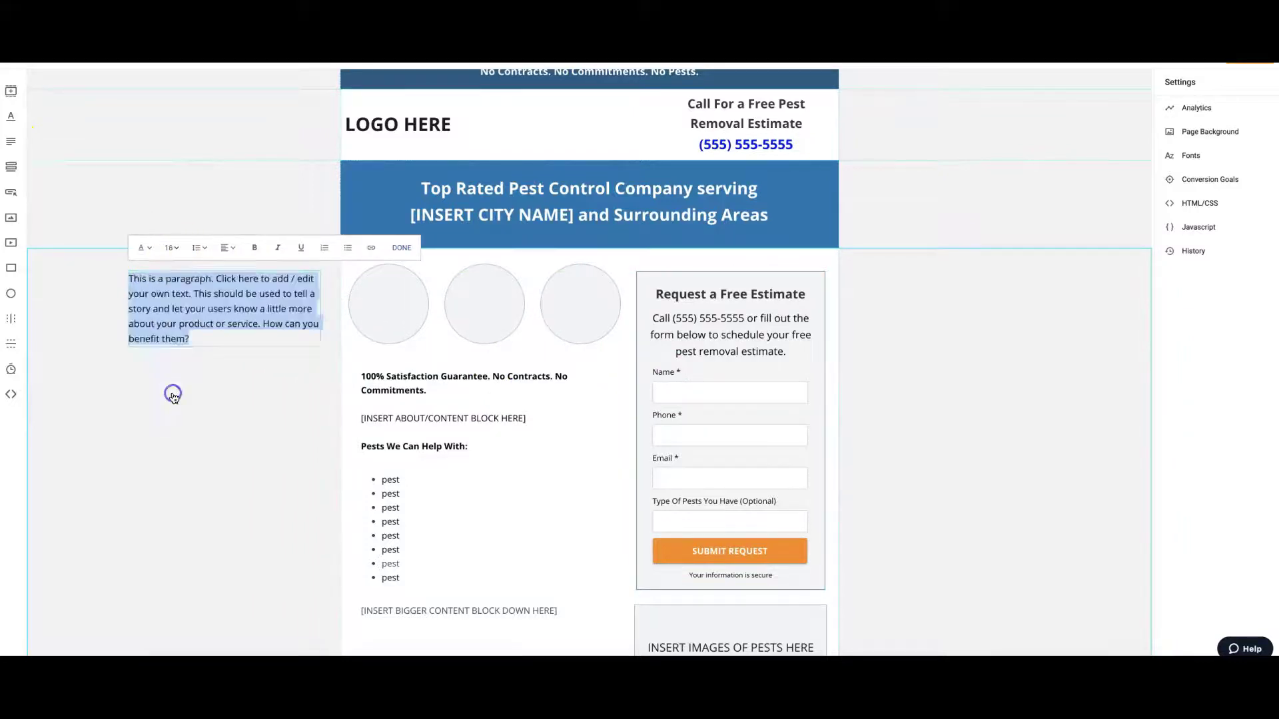
click(143, 247)
click(164, 348)
click(264, 364)
Shift the sample paragraph slightly within the left margin and delete it.
mouse_move(210, 302)
mouse_down()
mouse_move(440, 493)
mouse_move(501, 515)
mouse_move(321, 478)
mouse_move(195, 308)
mouse_up()
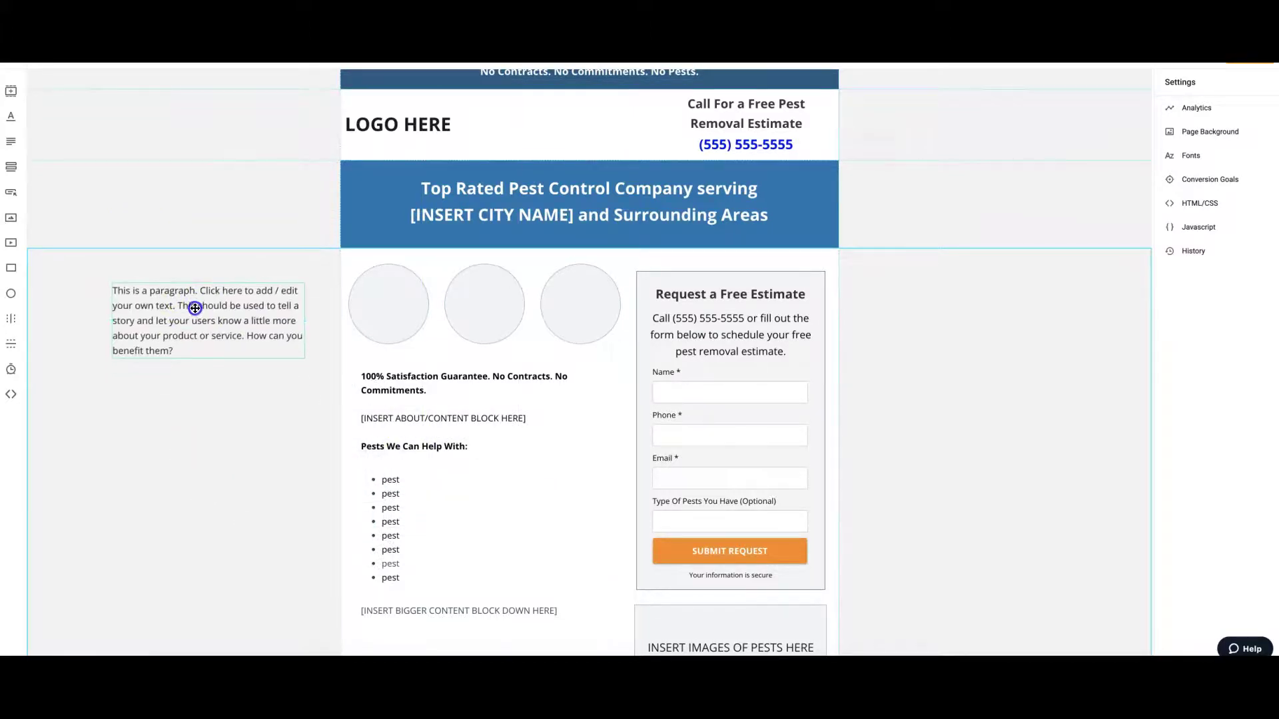
click(124, 261)
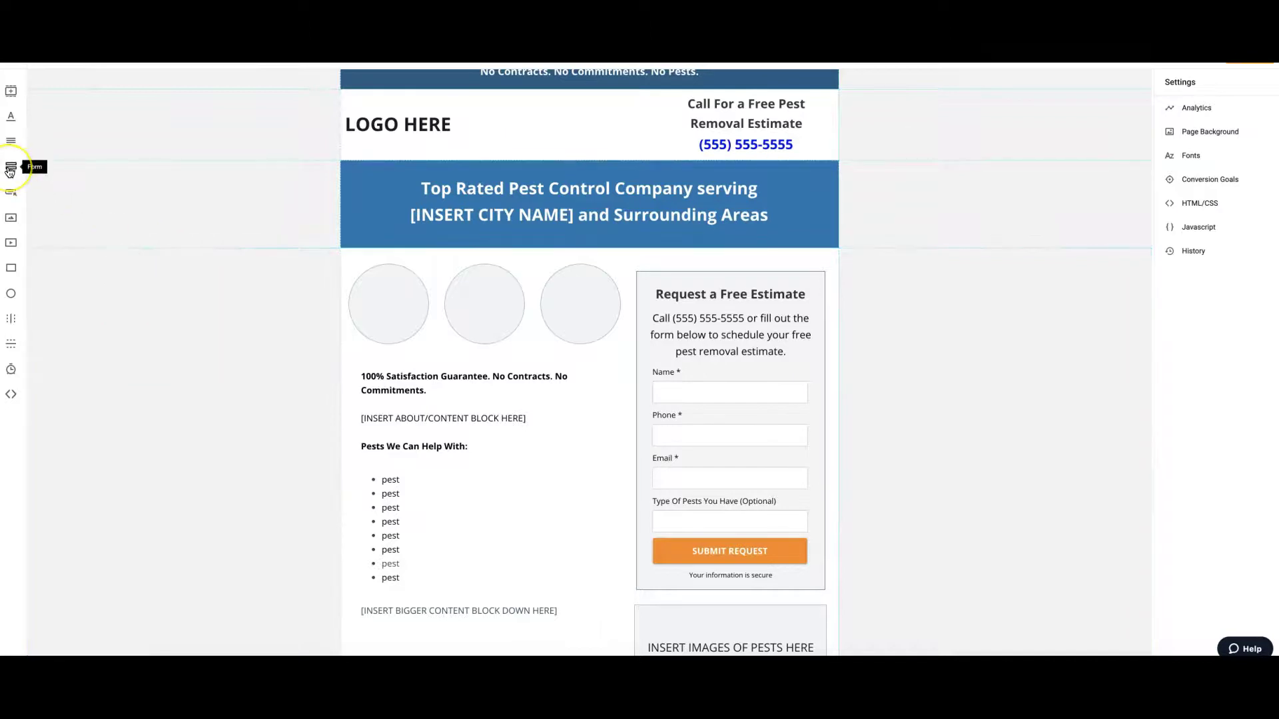
Add a form with name and email fields in the page's left margin and place a box behind it.
click(10, 168)
drag(545, 389, 205, 351)
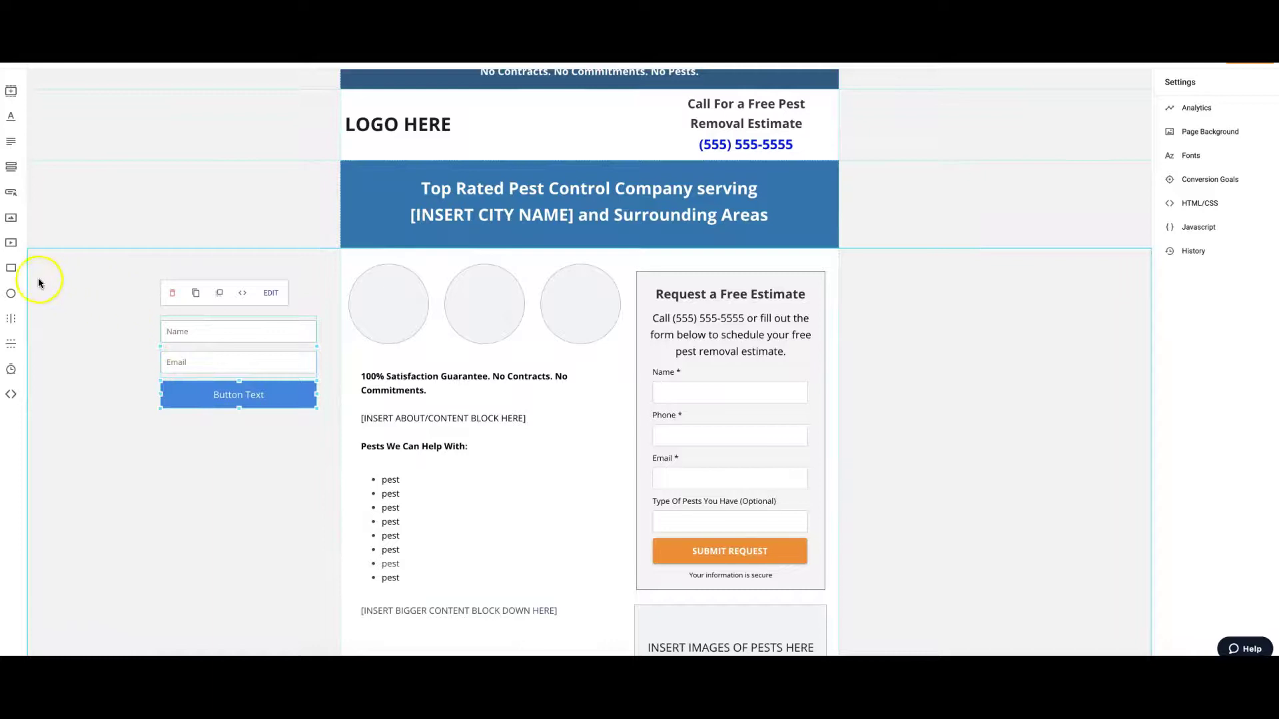
click(11, 274)
drag(573, 425, 217, 419)
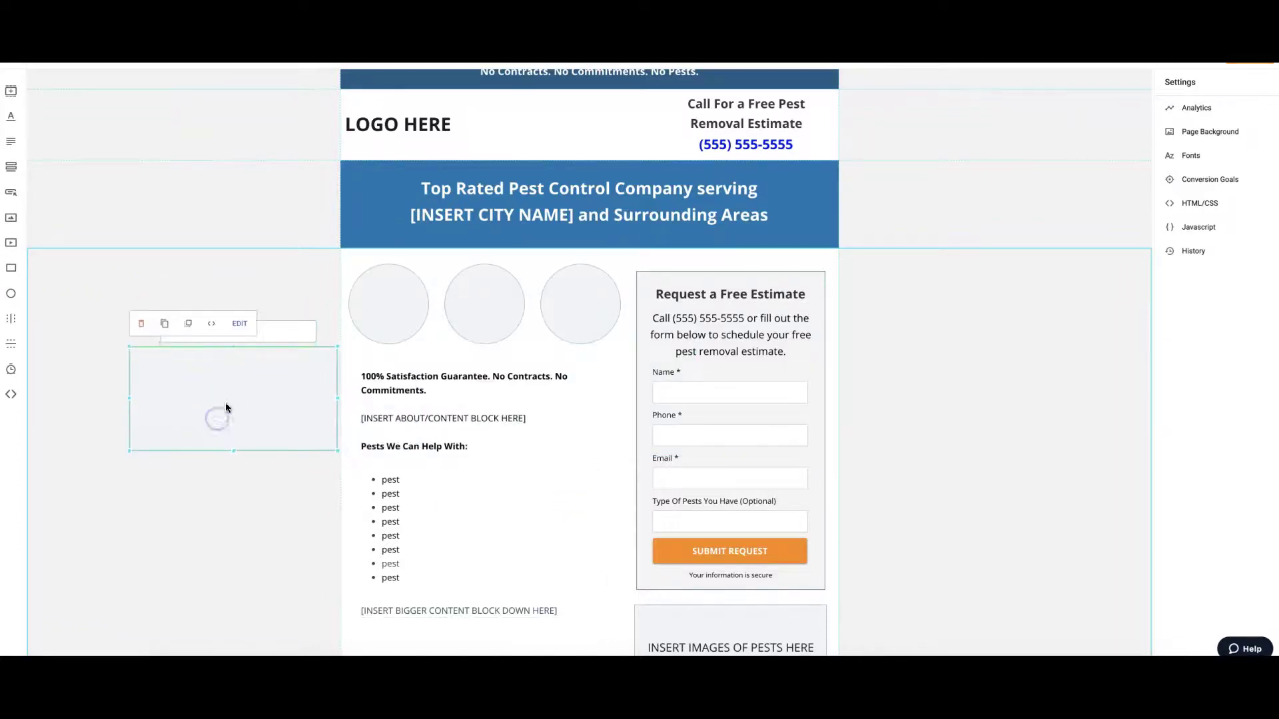
click(188, 324)
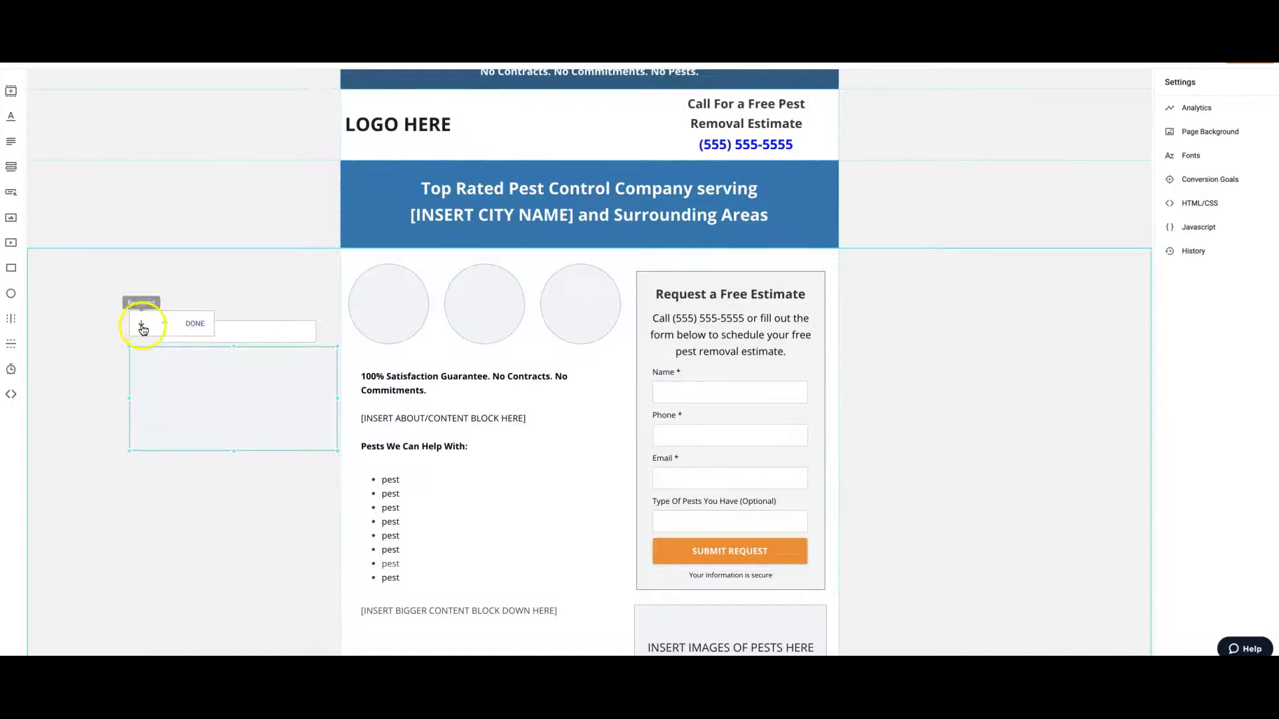
click(141, 325)
click(222, 486)
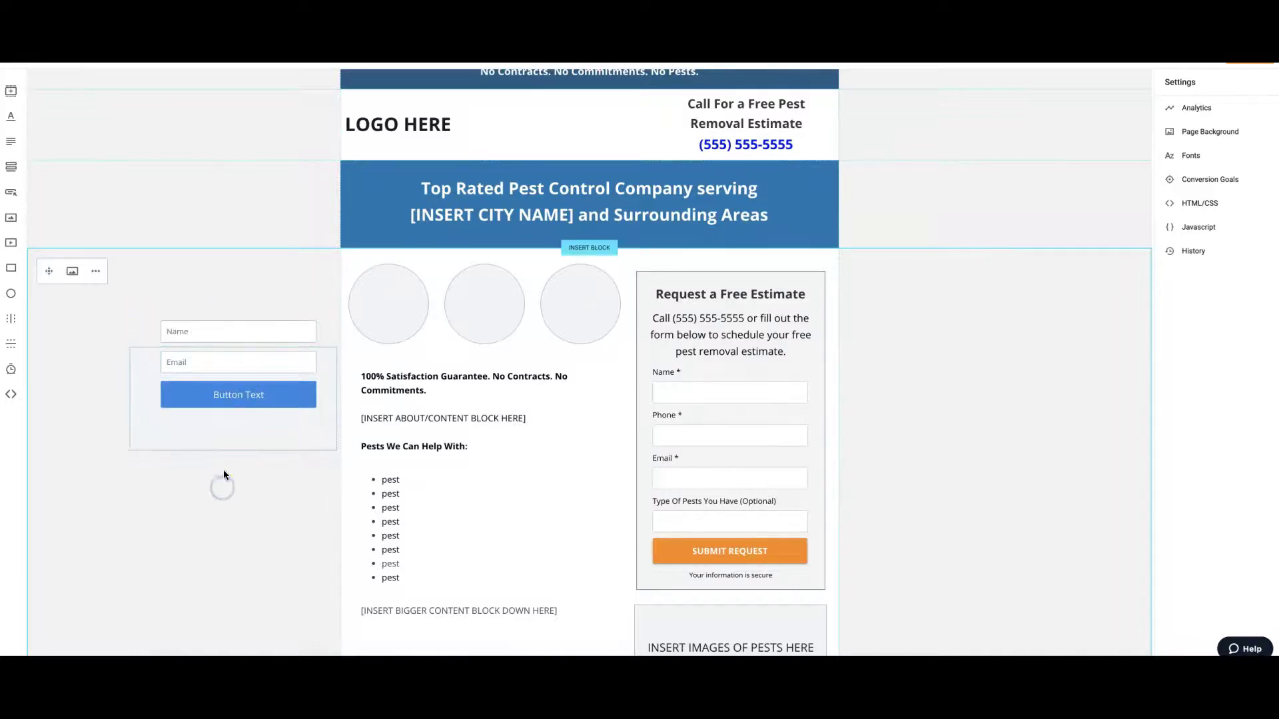
Extend the box upward to frame the new form and center the form inside it.
click(228, 446)
drag(233, 347, 242, 283)
drag(238, 335, 237, 347)
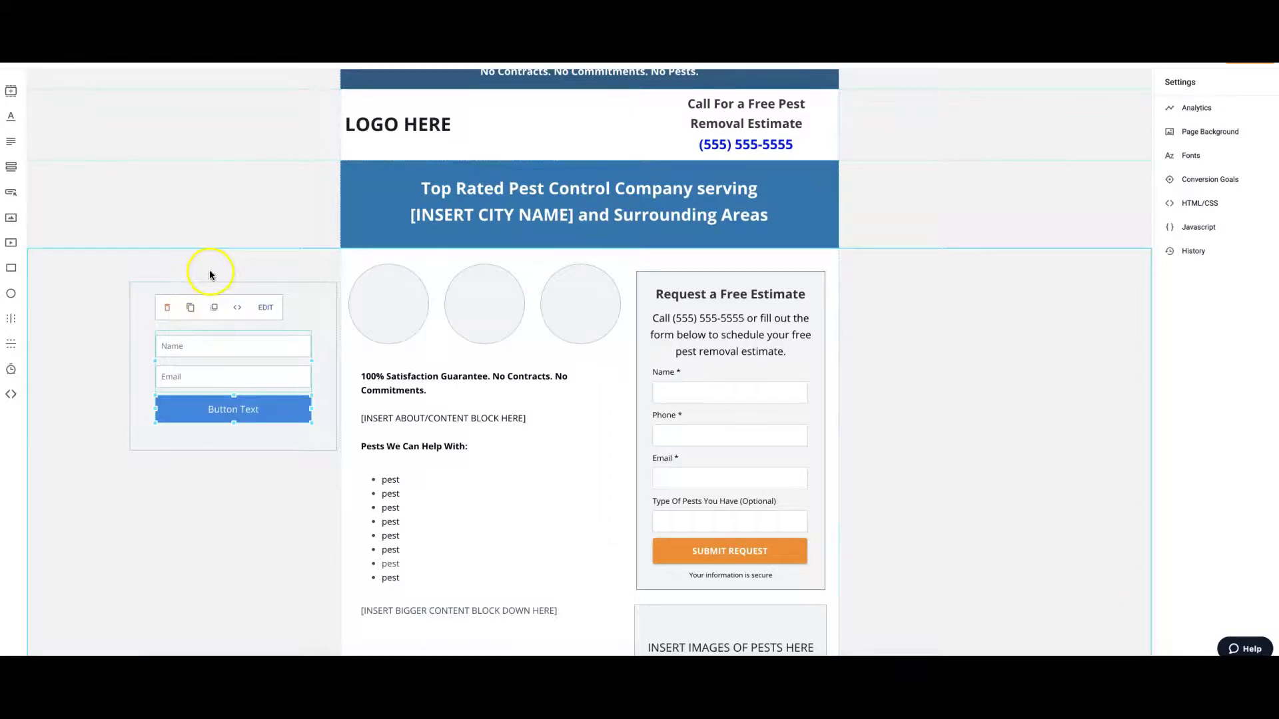
Set the background color of the box behind the new form to purple.
click(251, 270)
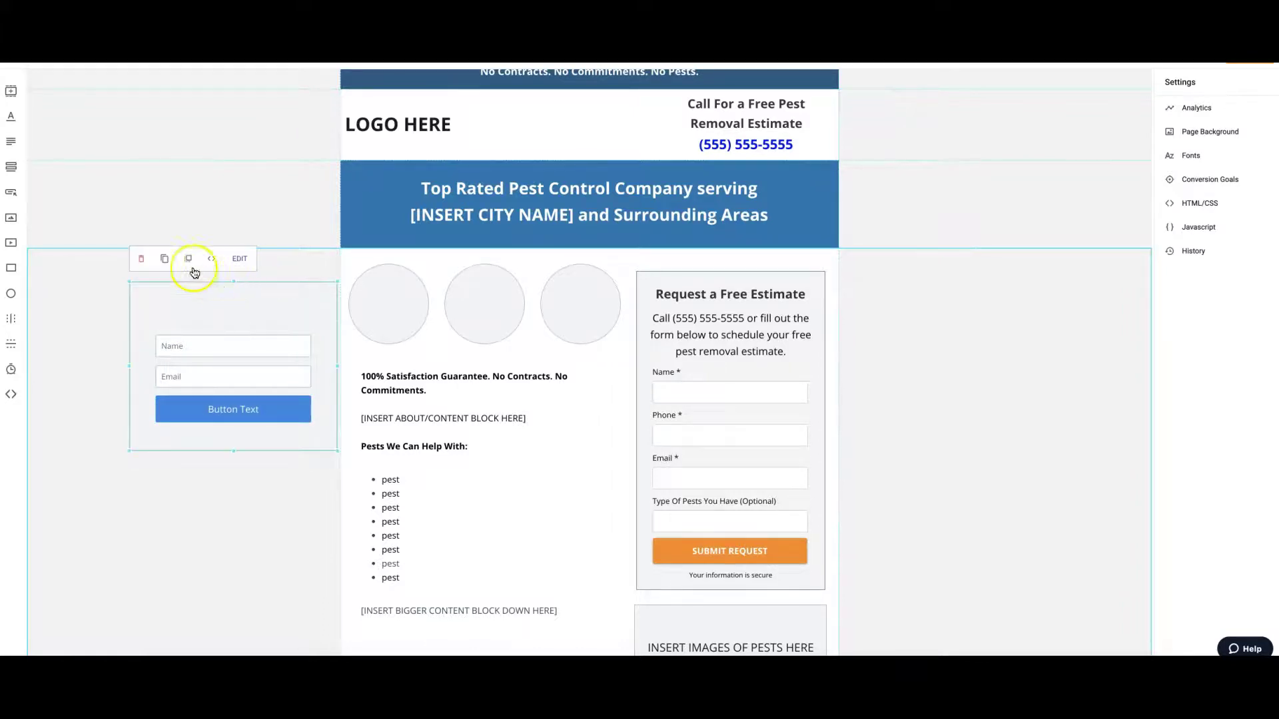
click(233, 261)
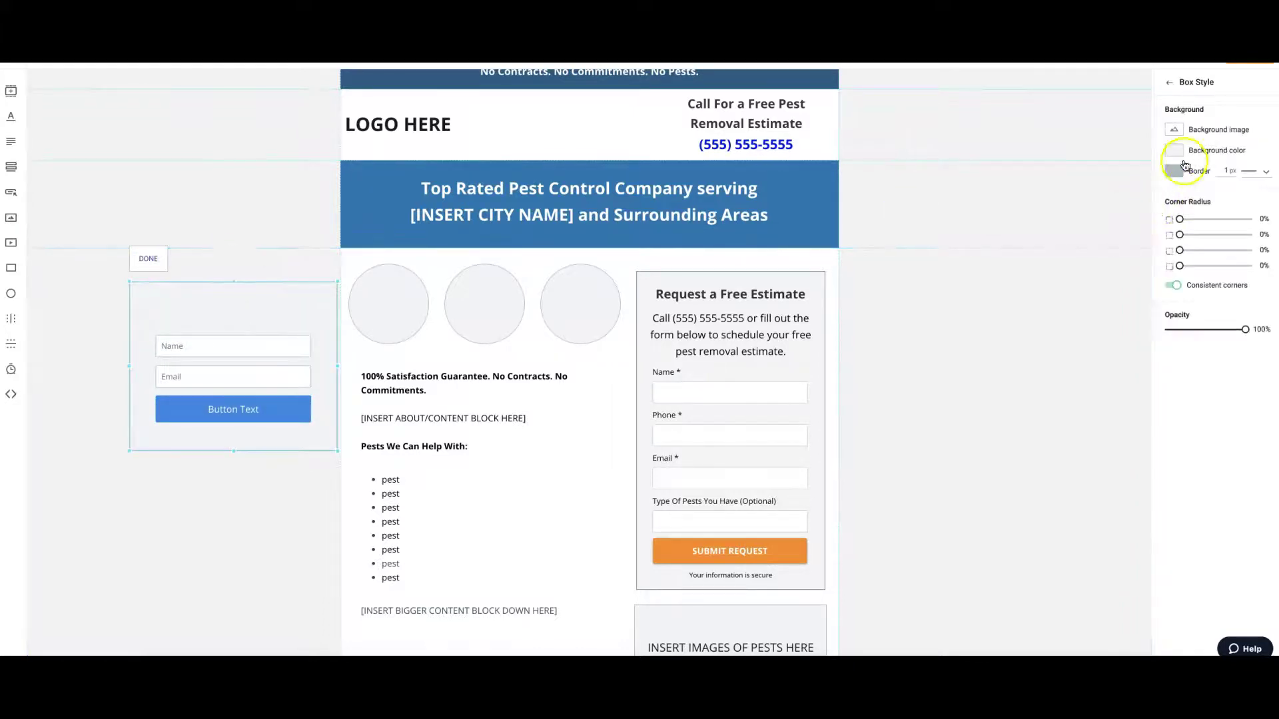
click(1174, 150)
click(1180, 243)
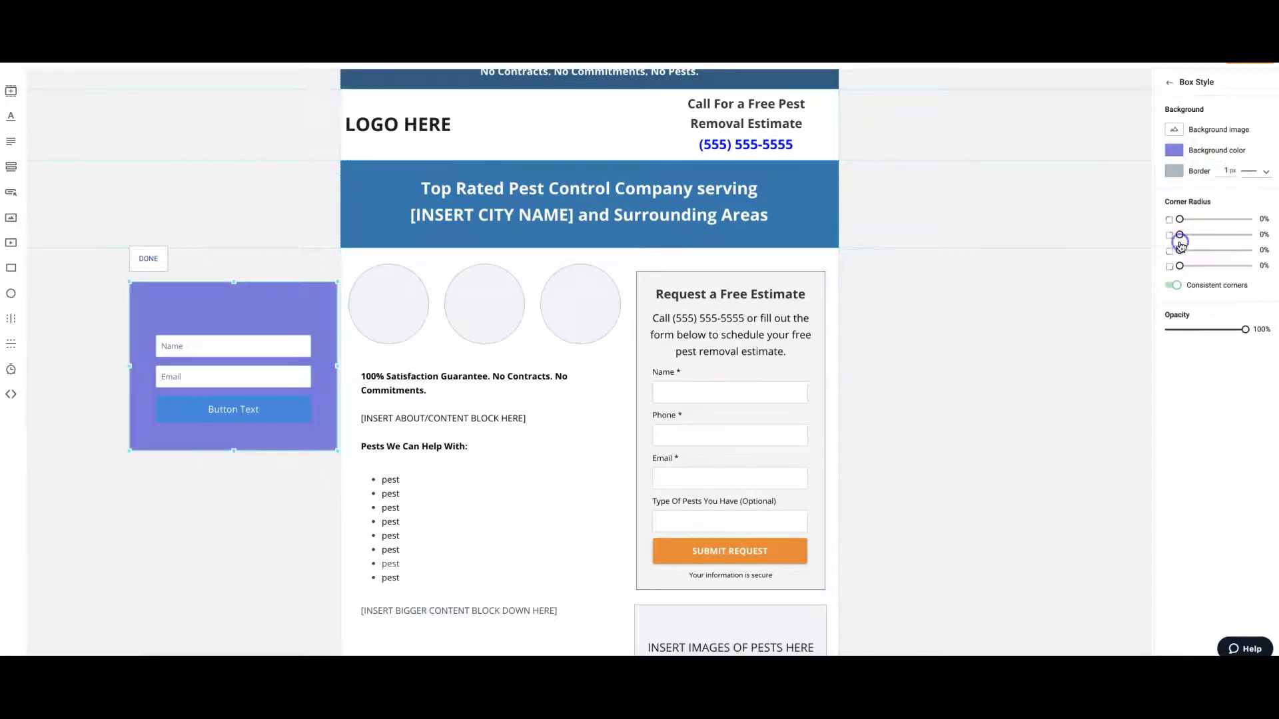
click(231, 263)
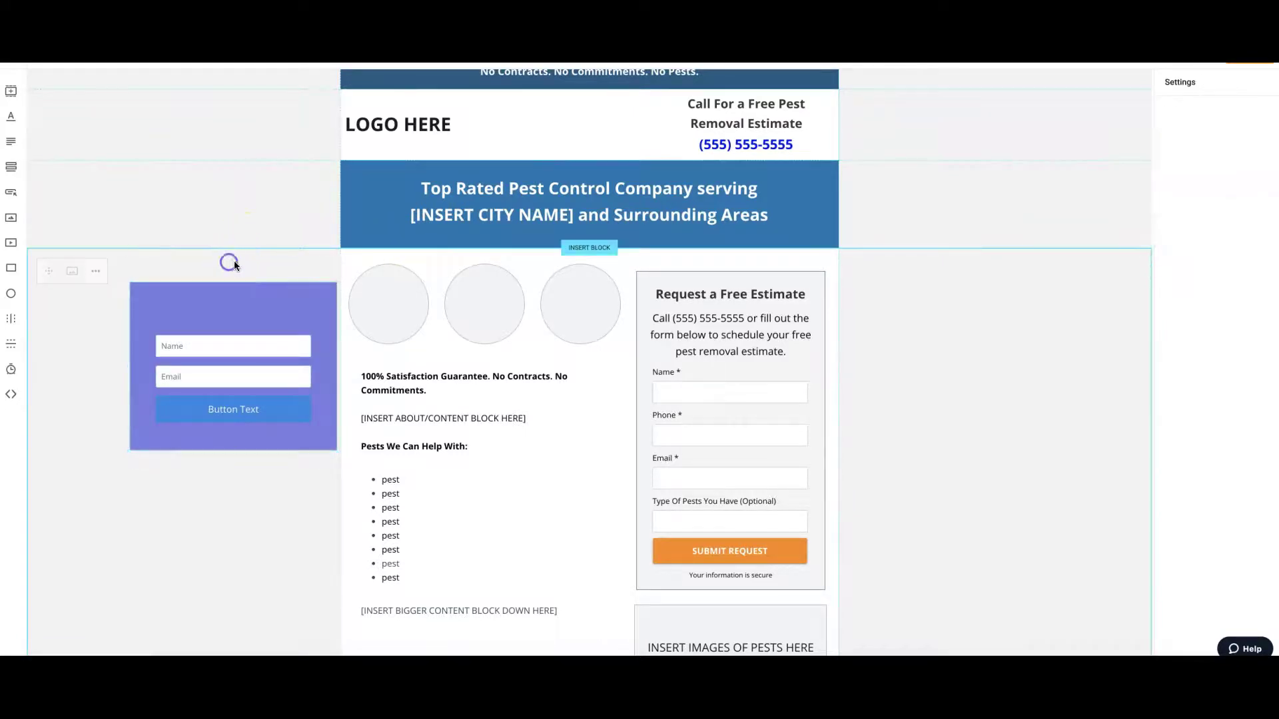
Delete the purple box and the sample form from the page's left margin.
click(140, 261)
click(206, 366)
click(171, 306)
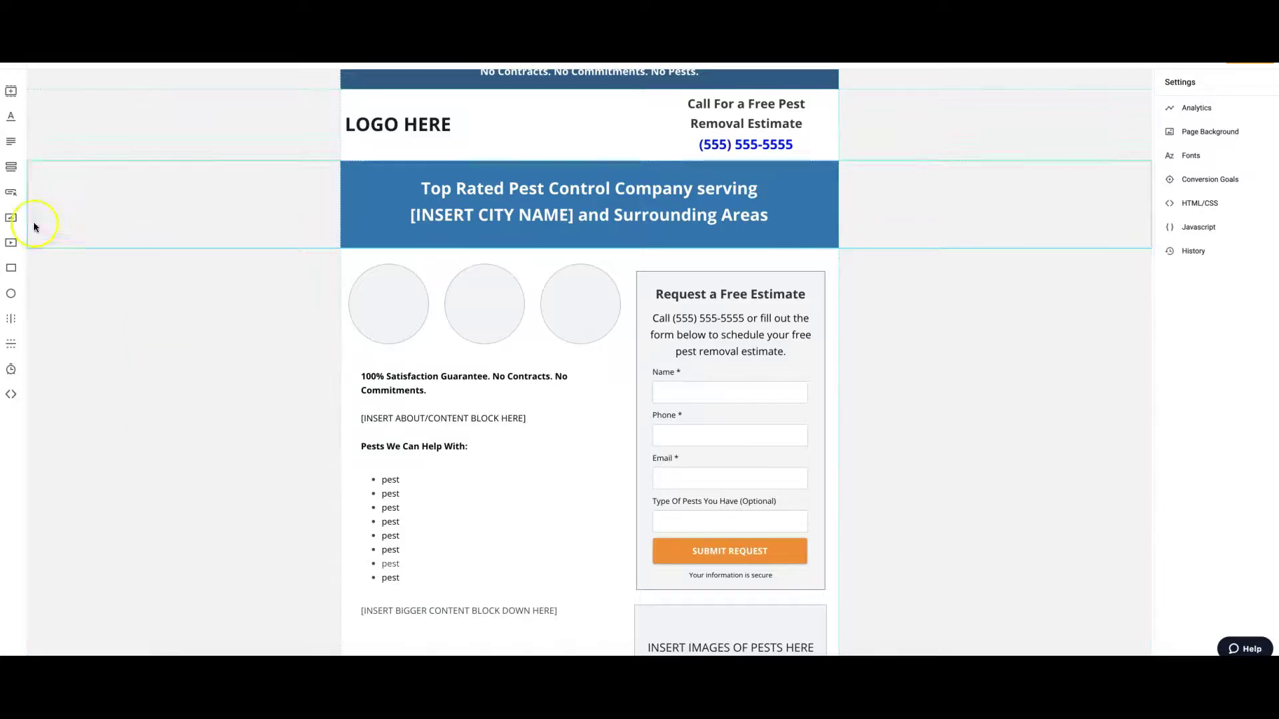
Place a sample button in the page's left margin, resize it and remove it again.
click(11, 193)
drag(541, 369, 221, 402)
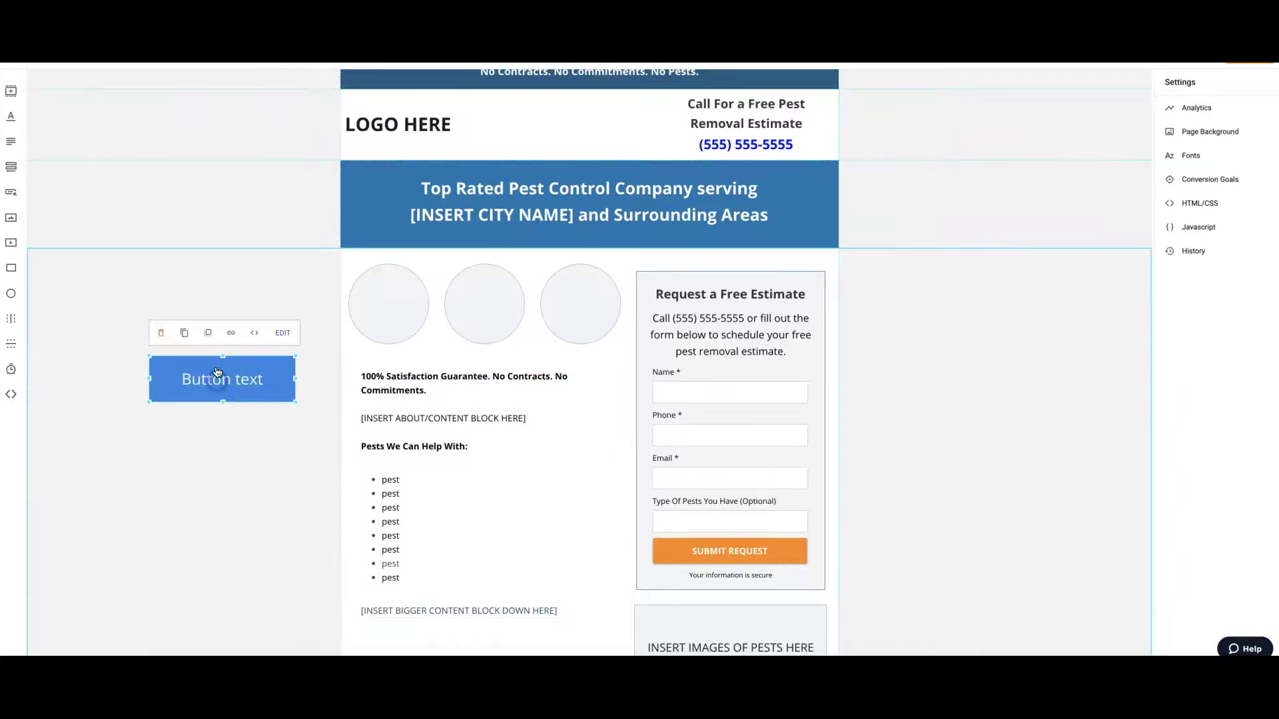
mouse_move(224, 357)
mouse_down()
mouse_move(226, 260)
mouse_move(214, 418)
mouse_move(206, 340)
mouse_up()
click(160, 322)
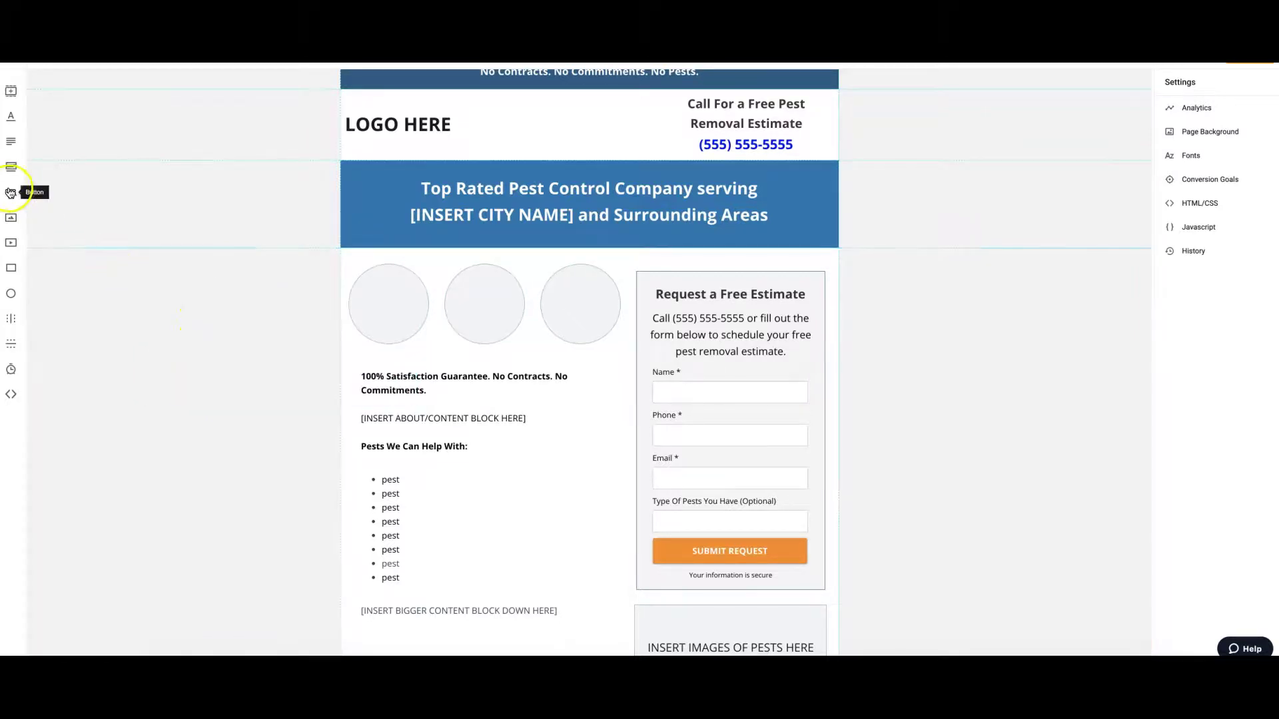
Add a sample video over the main content, resize and reposition it, and remove it again.
click(13, 247)
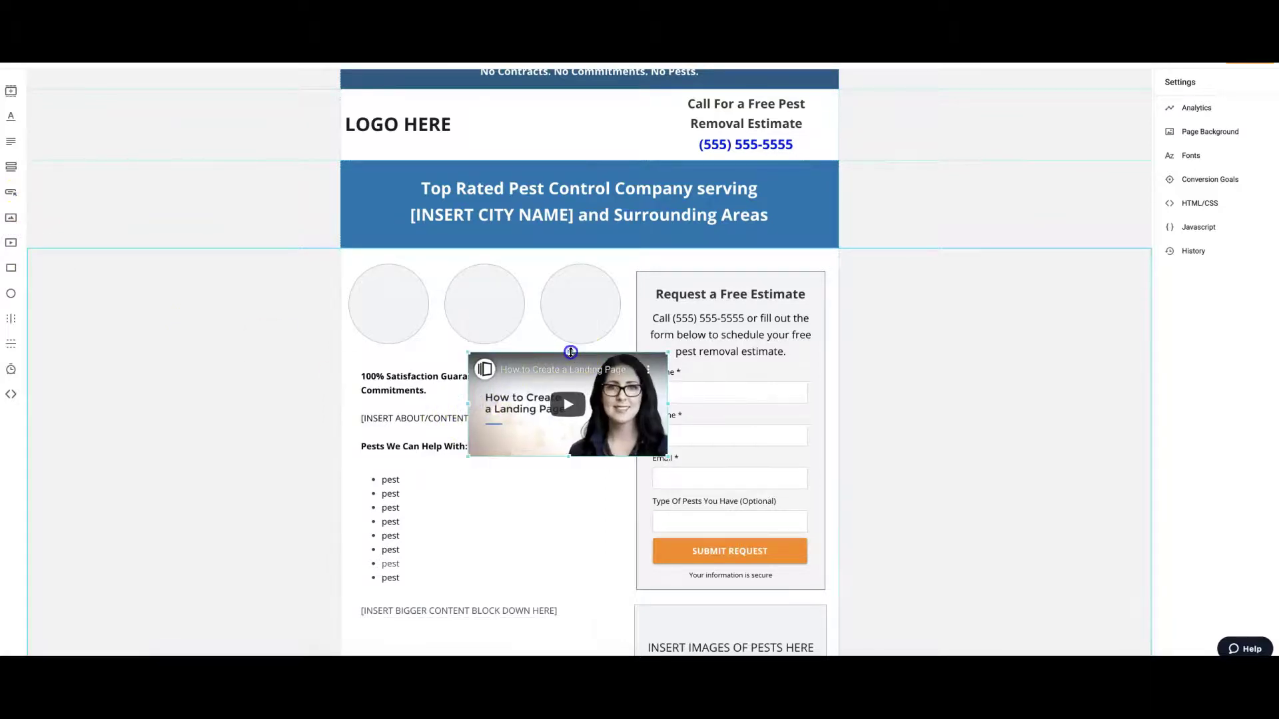
drag(575, 353, 569, 332)
drag(562, 385, 523, 495)
click(439, 413)
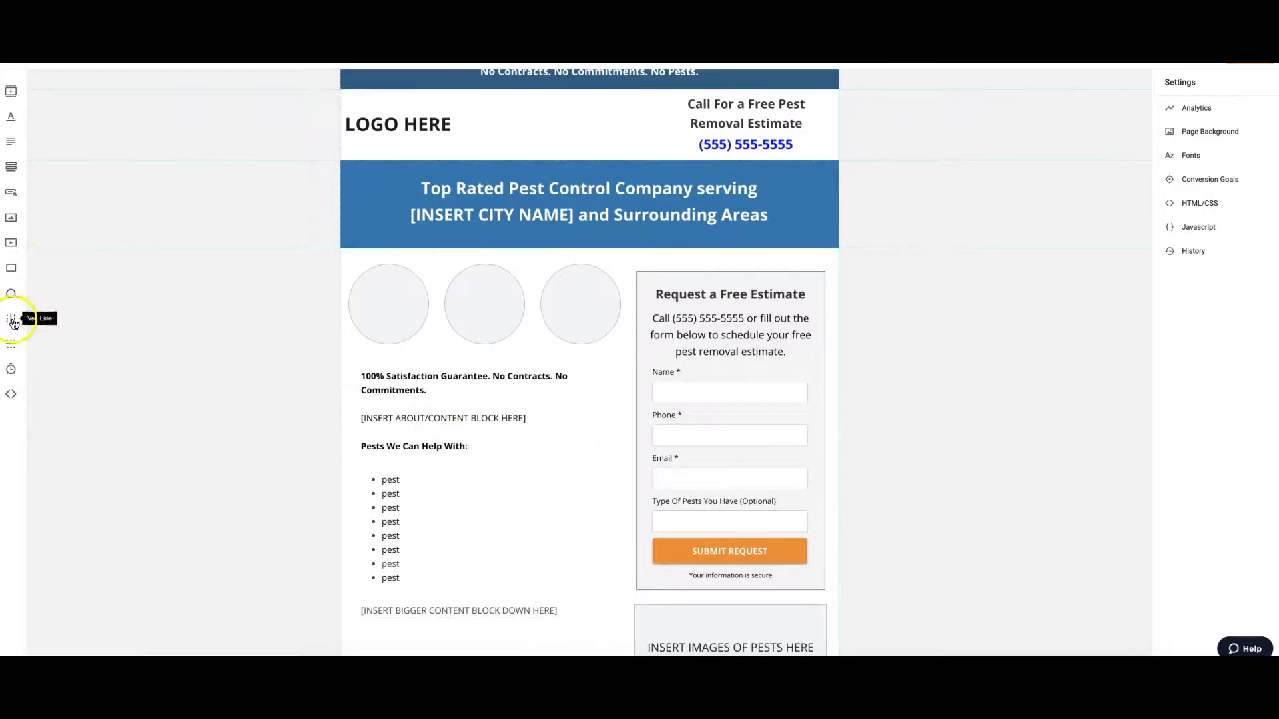
Place a sample countdown timer in the page's left margin and remove it again.
click(10, 369)
drag(525, 383, 154, 370)
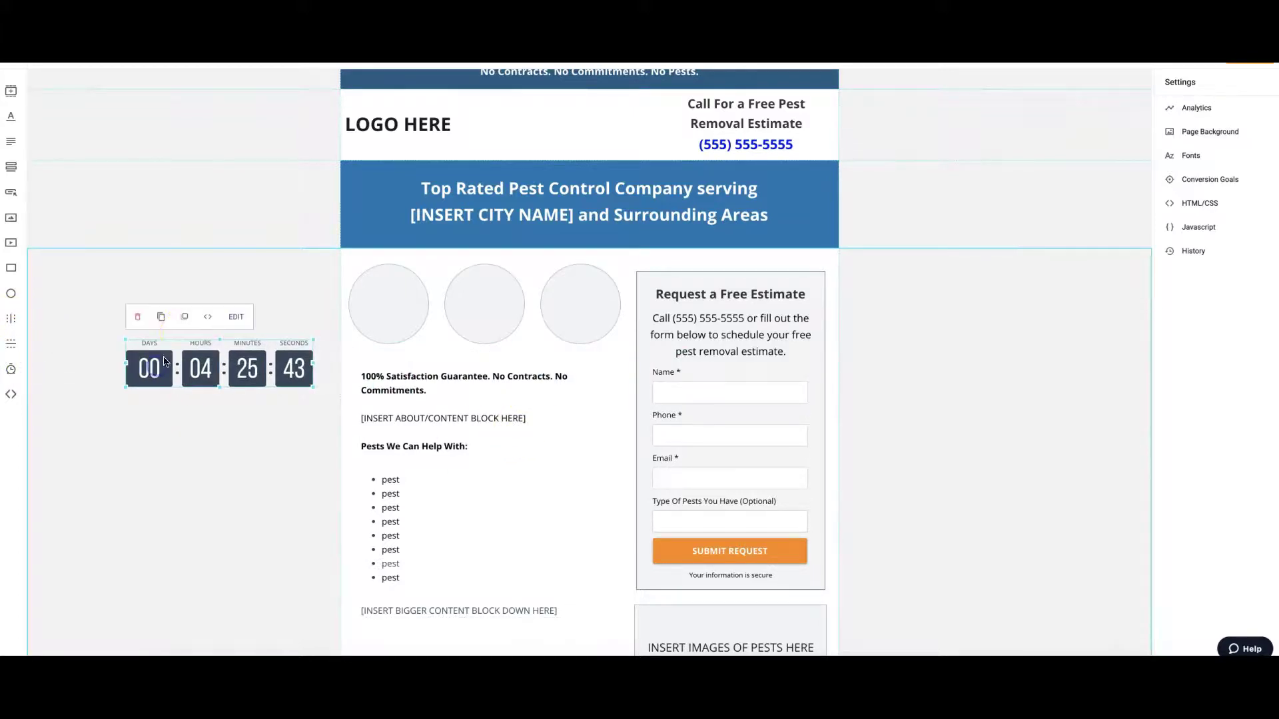
click(137, 318)
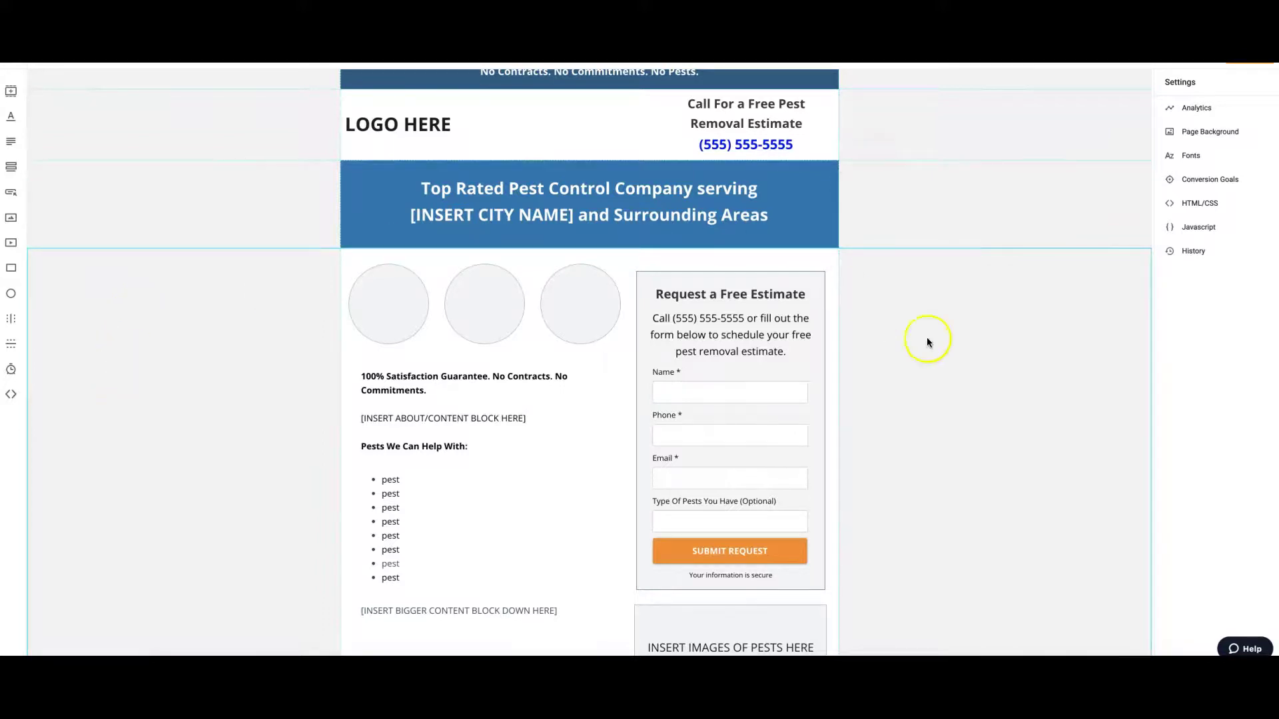
Update the live experience with all design and settings changes made to the page.
scroll(961, 354, down, 5)
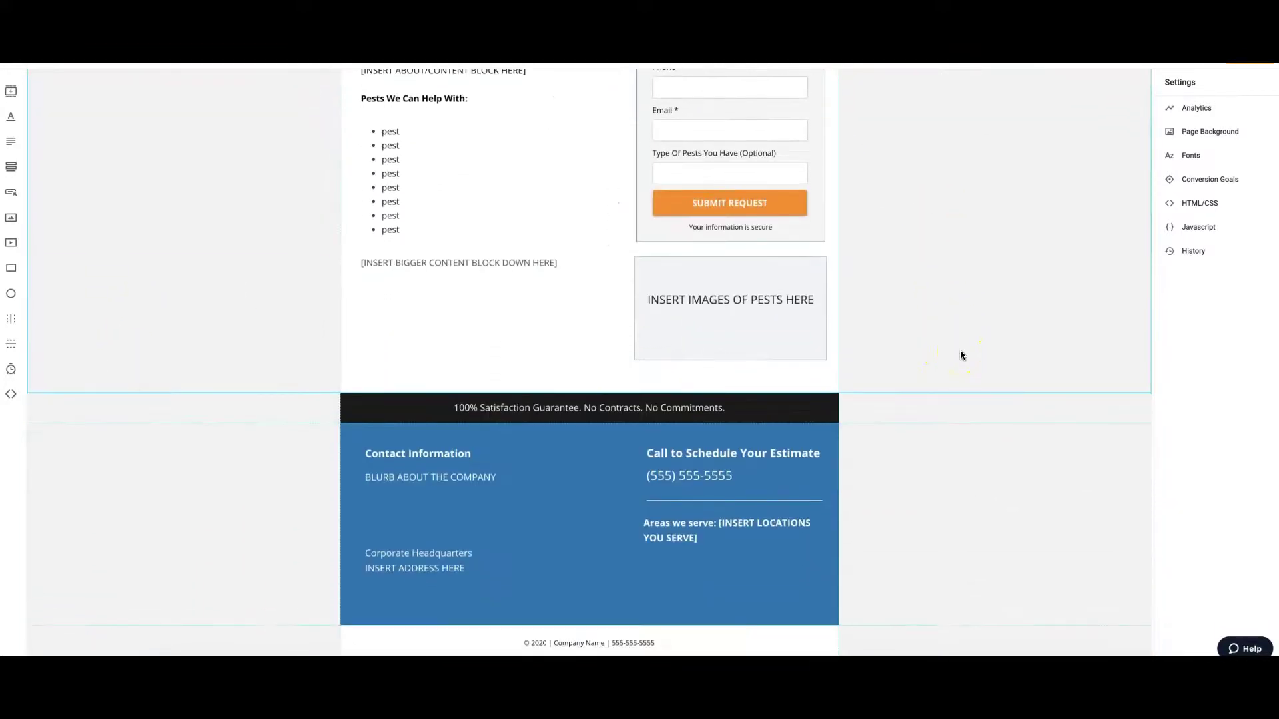
scroll(961, 351, up, 5)
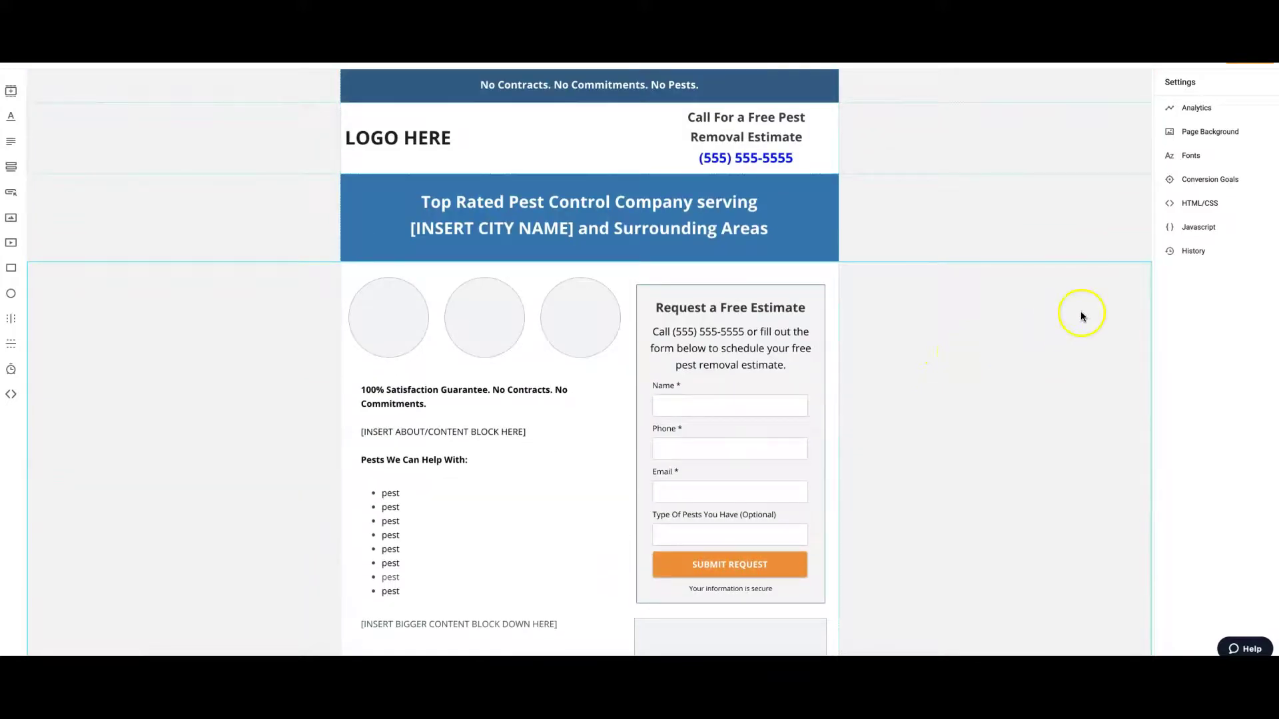
click(1133, 140)
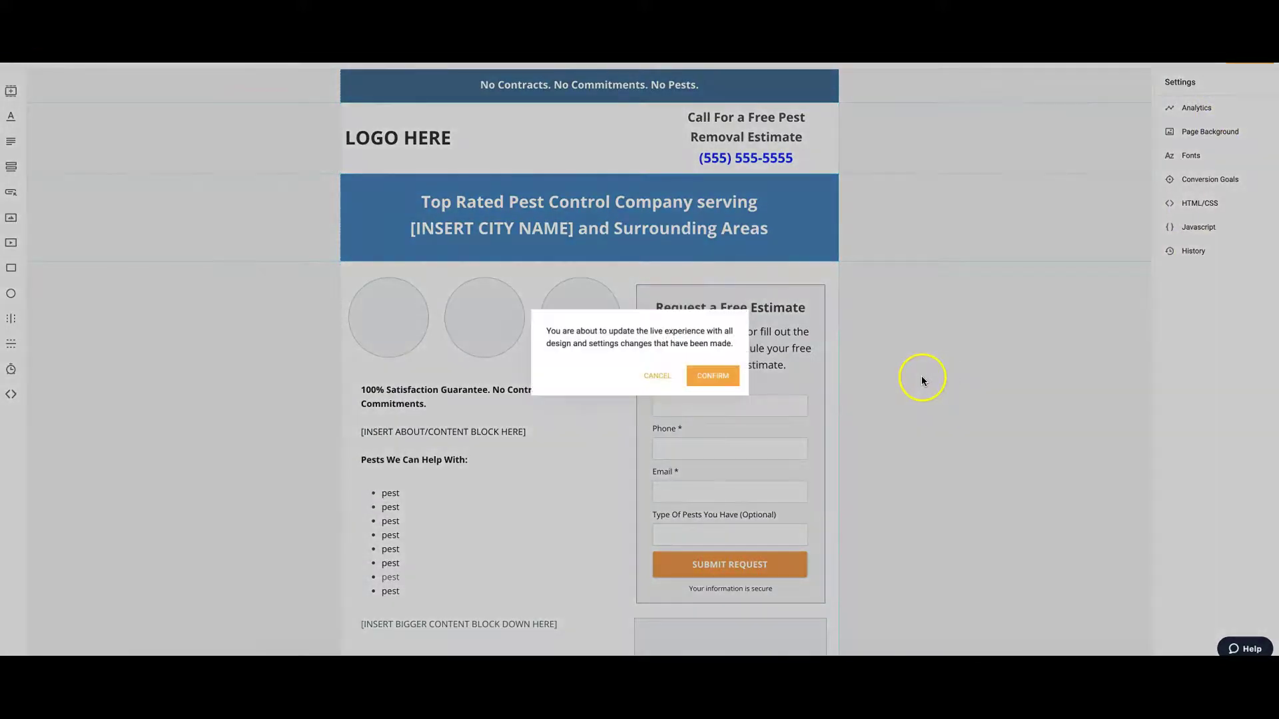
click(706, 380)
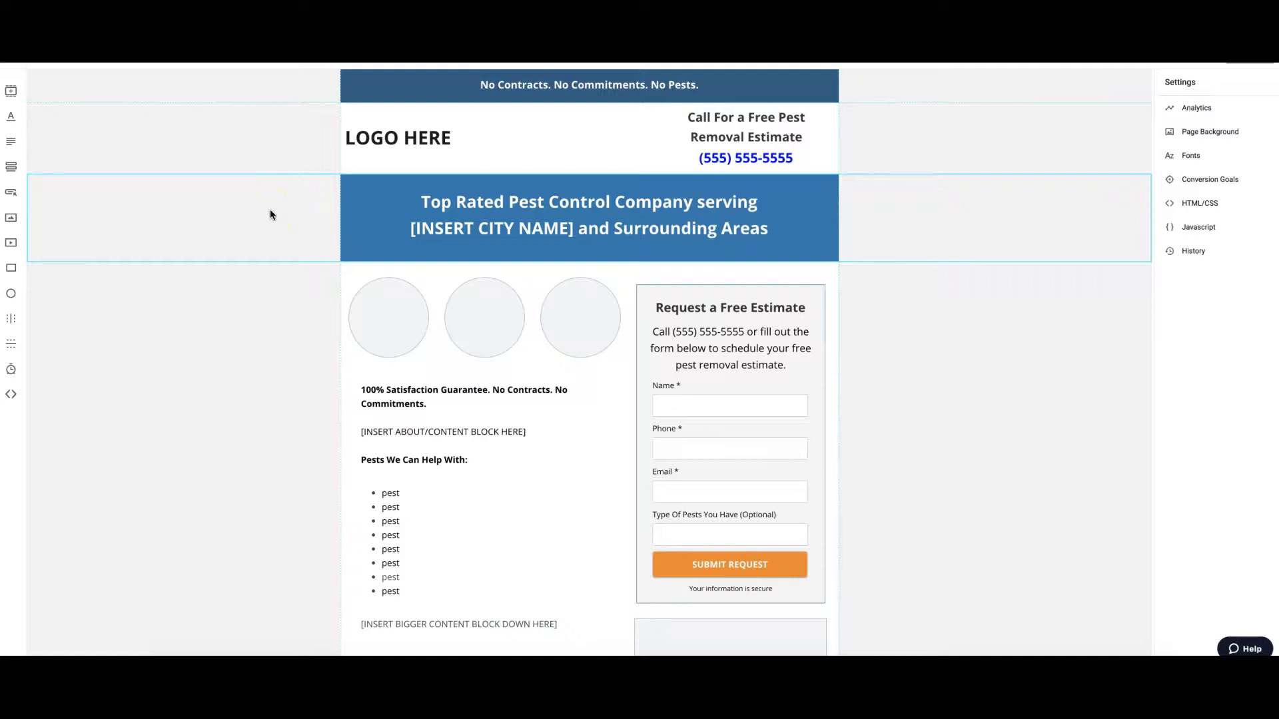
In the mobile version, nudge the blue banner's headline slightly down and open and close the header phone number's text settings.
scroll(319, 380, down, 5)
scroll(318, 377, up, 5)
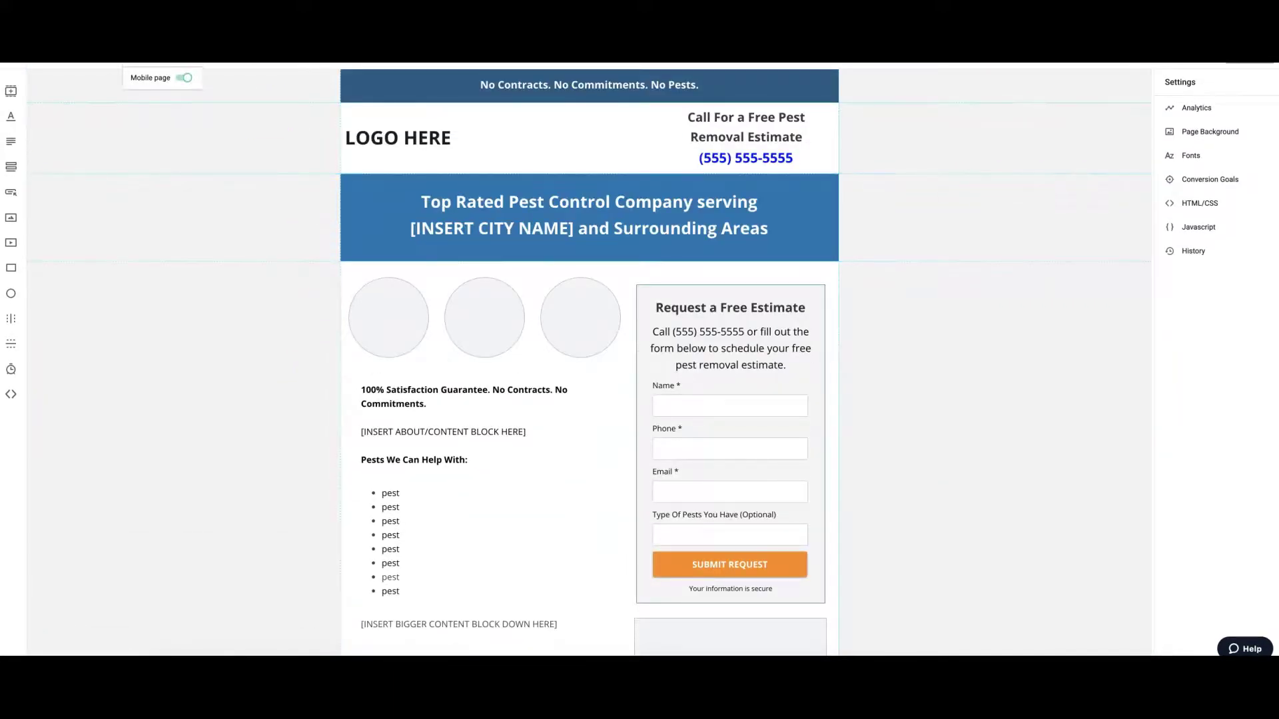
click(163, 54)
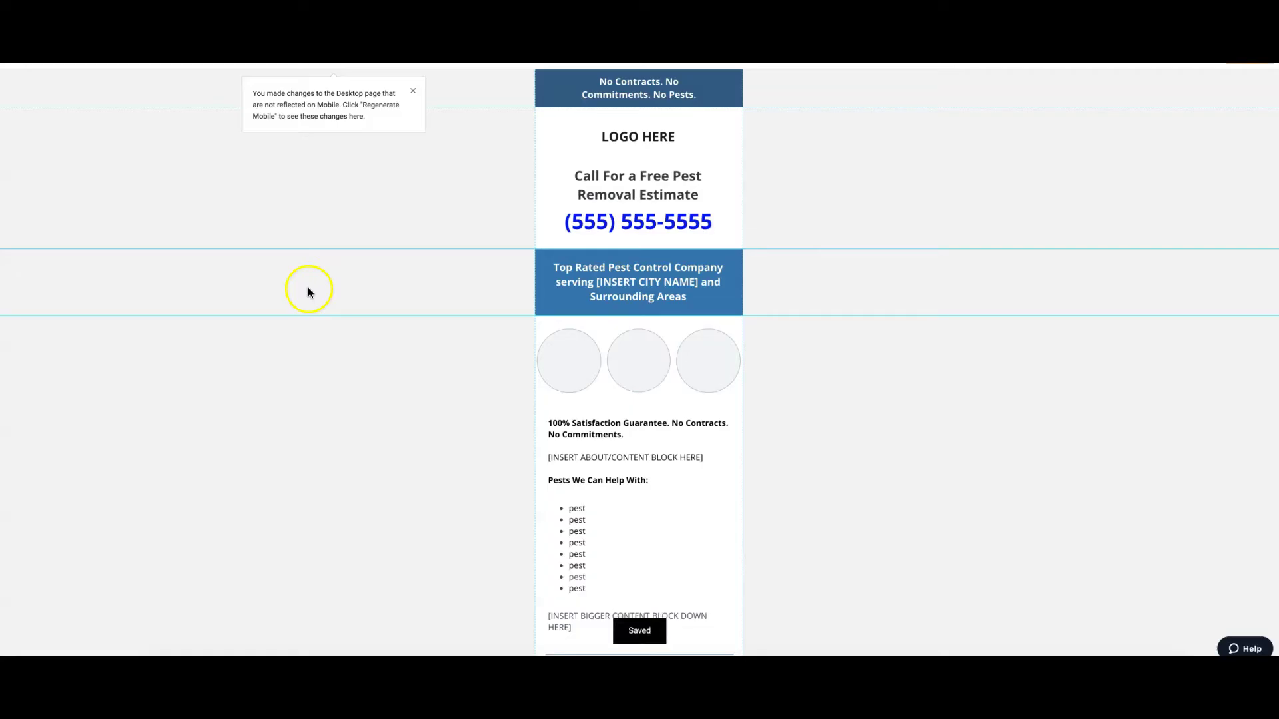
click(413, 90)
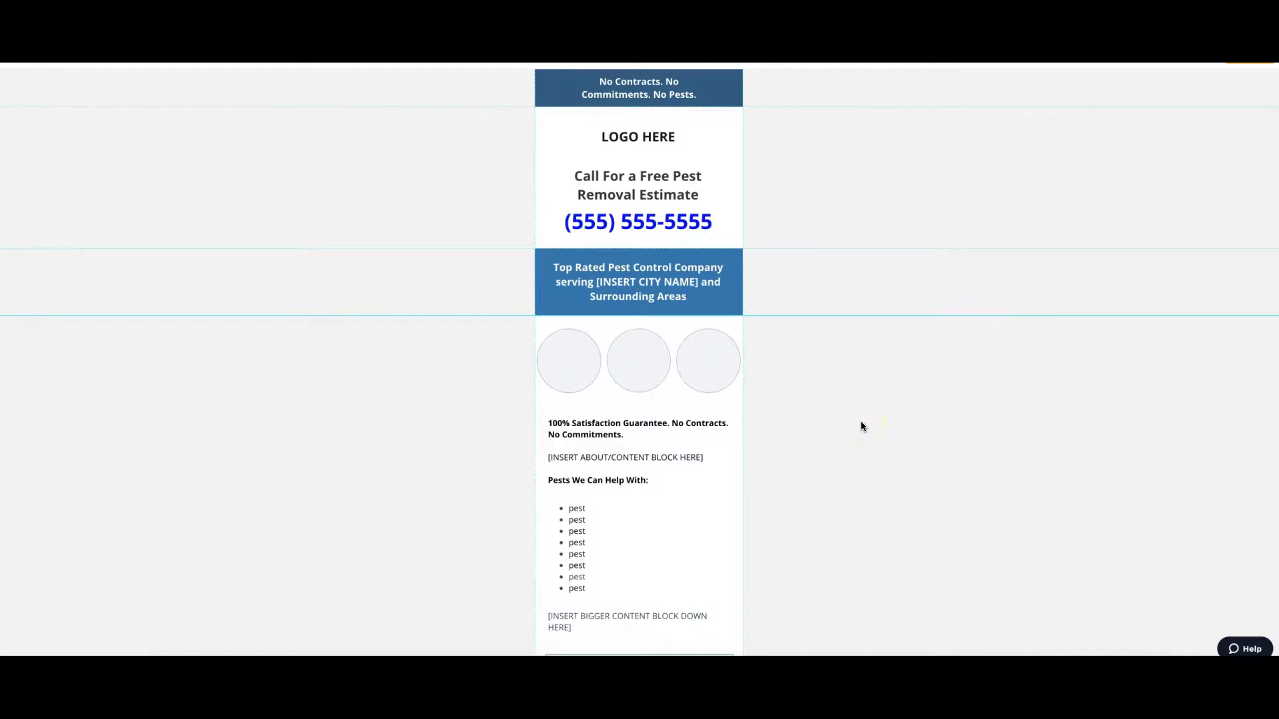
drag(653, 281, 651, 280)
click(763, 353)
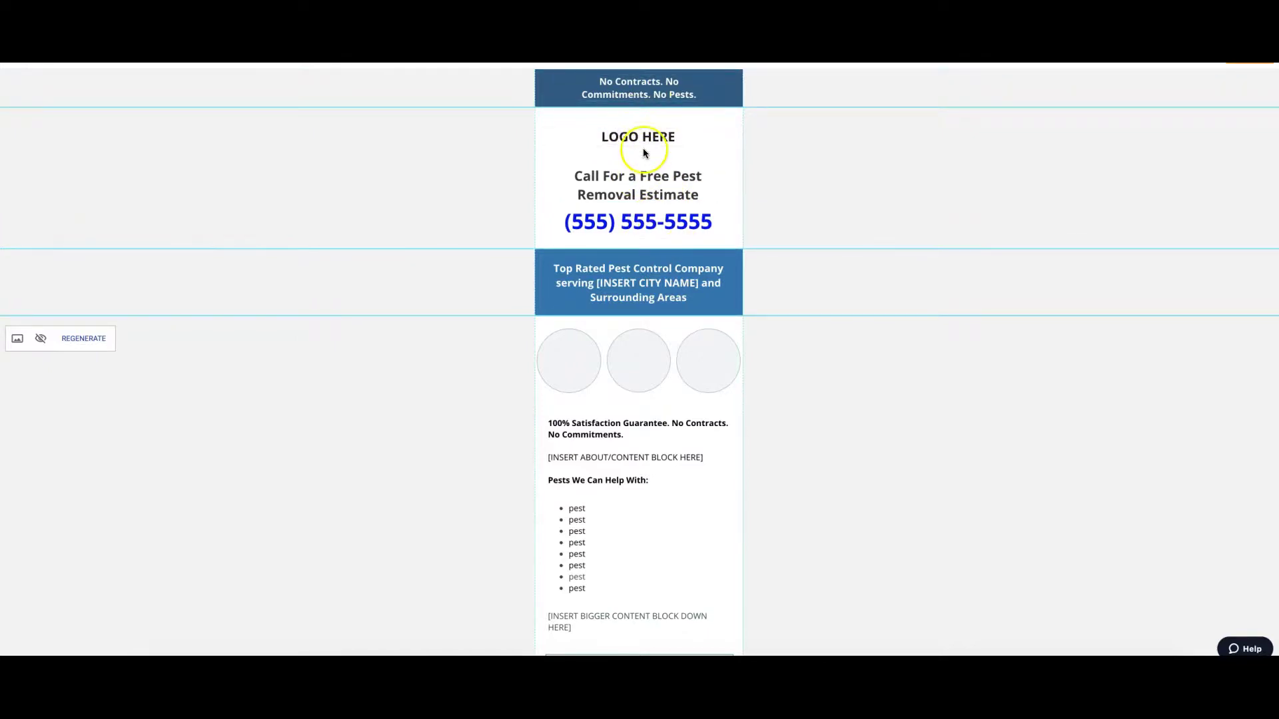
click(628, 225)
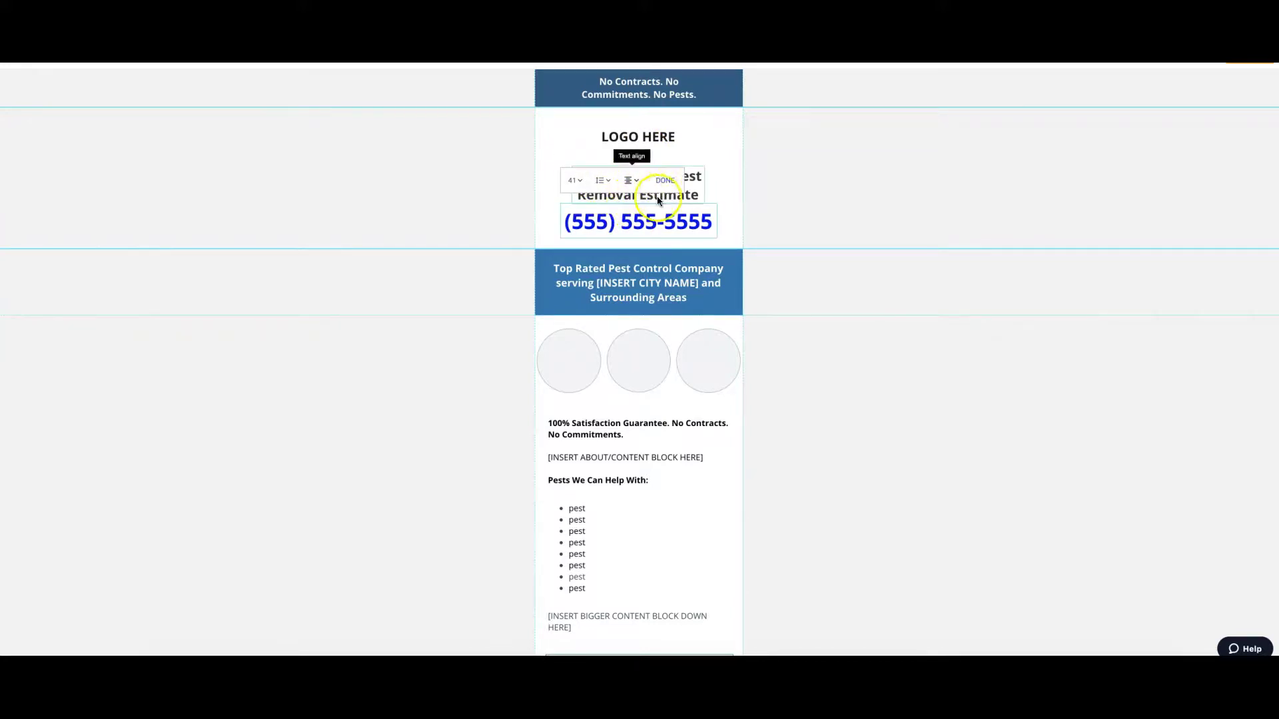
click(837, 204)
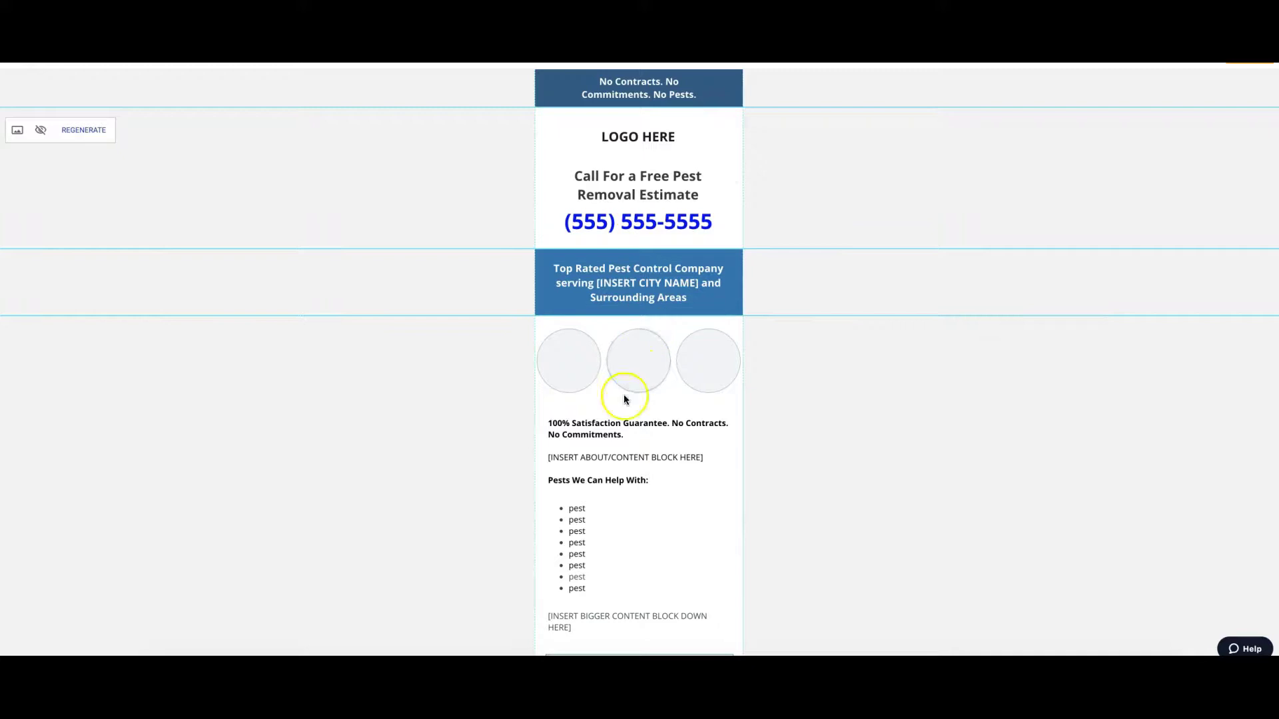
Add a sample button to the desktop version and position it beside the pest list.
click(144, 67)
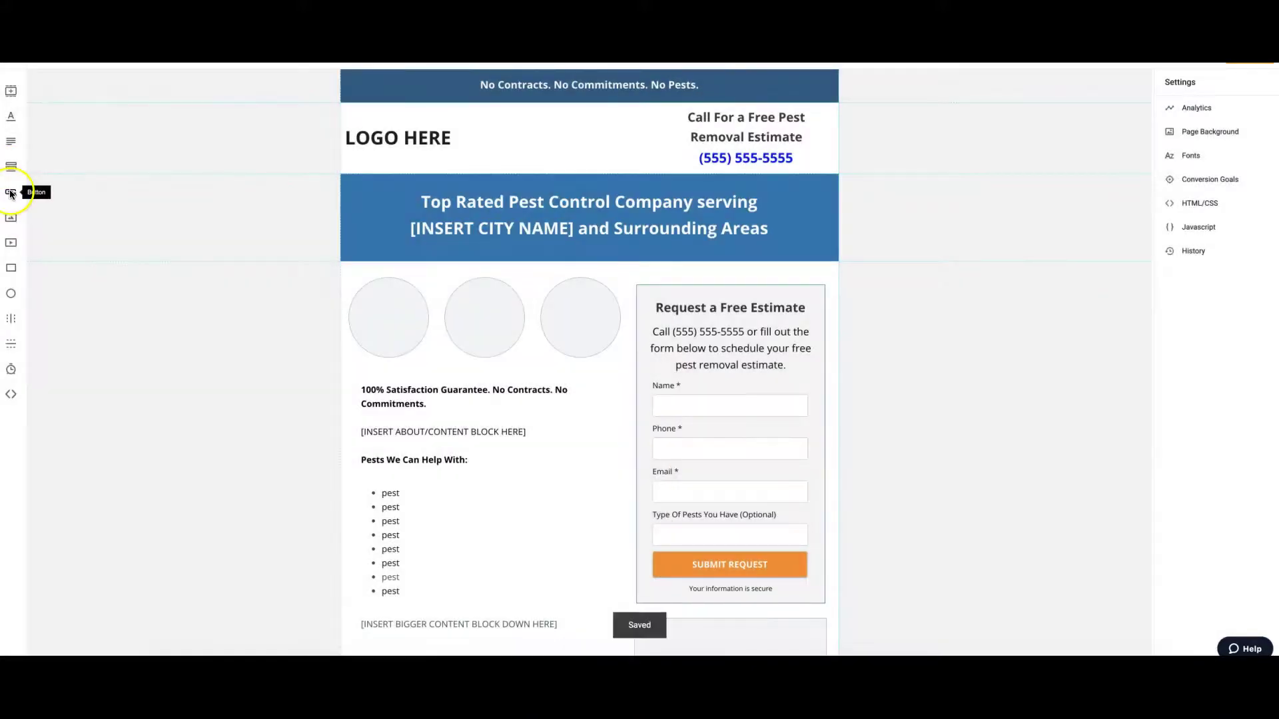
drag(10, 193, 481, 380)
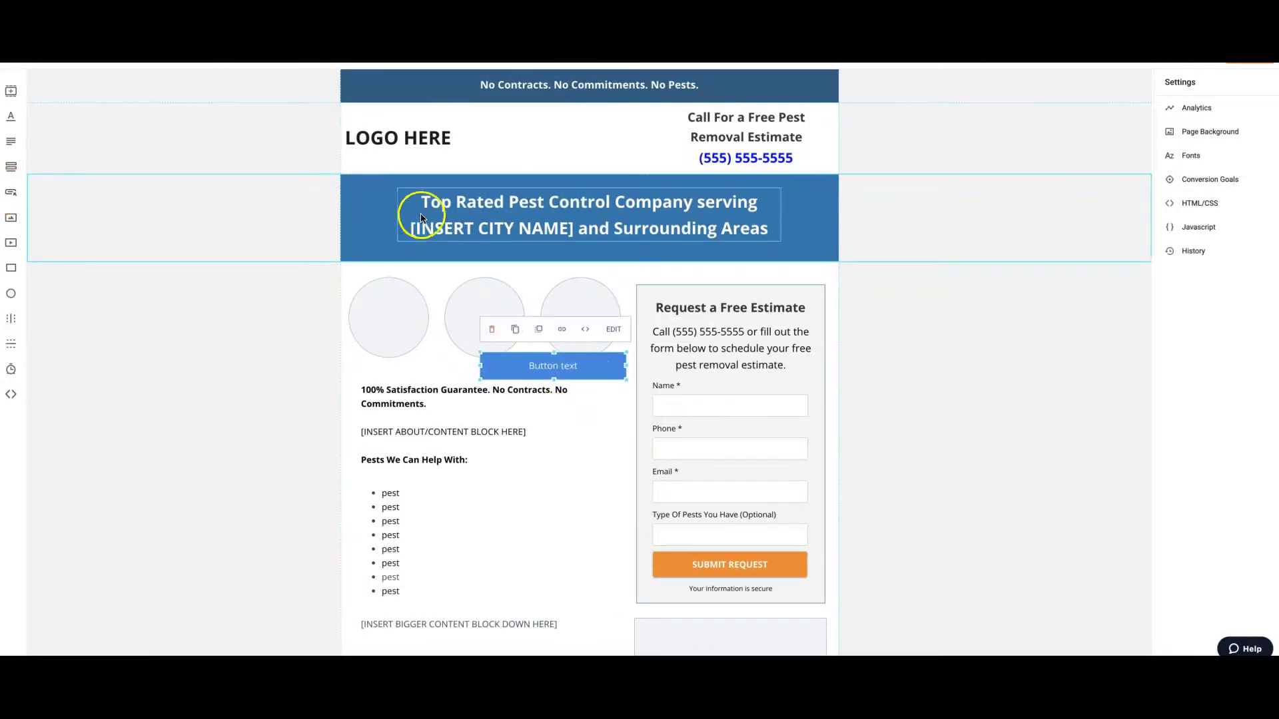
drag(573, 366, 586, 487)
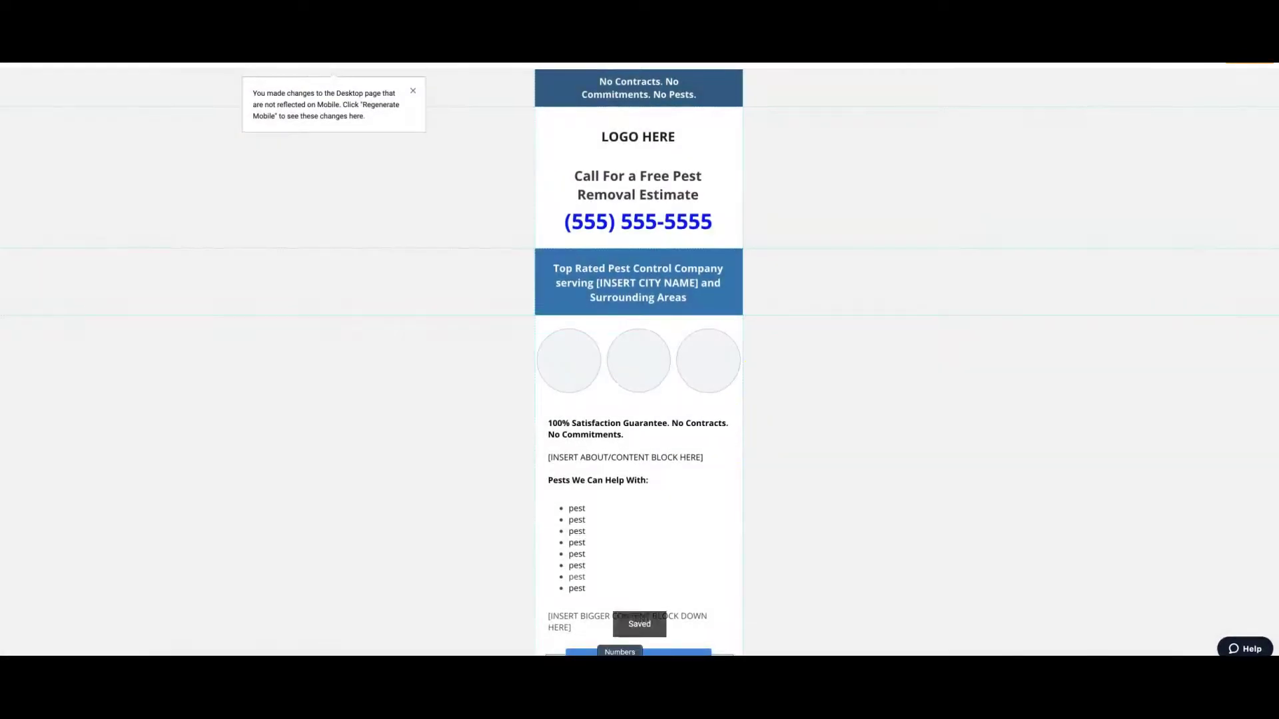
Move the sample button over the header phone number in the mobile version, and delete it from the desktop version.
drag(616, 652, 609, 215)
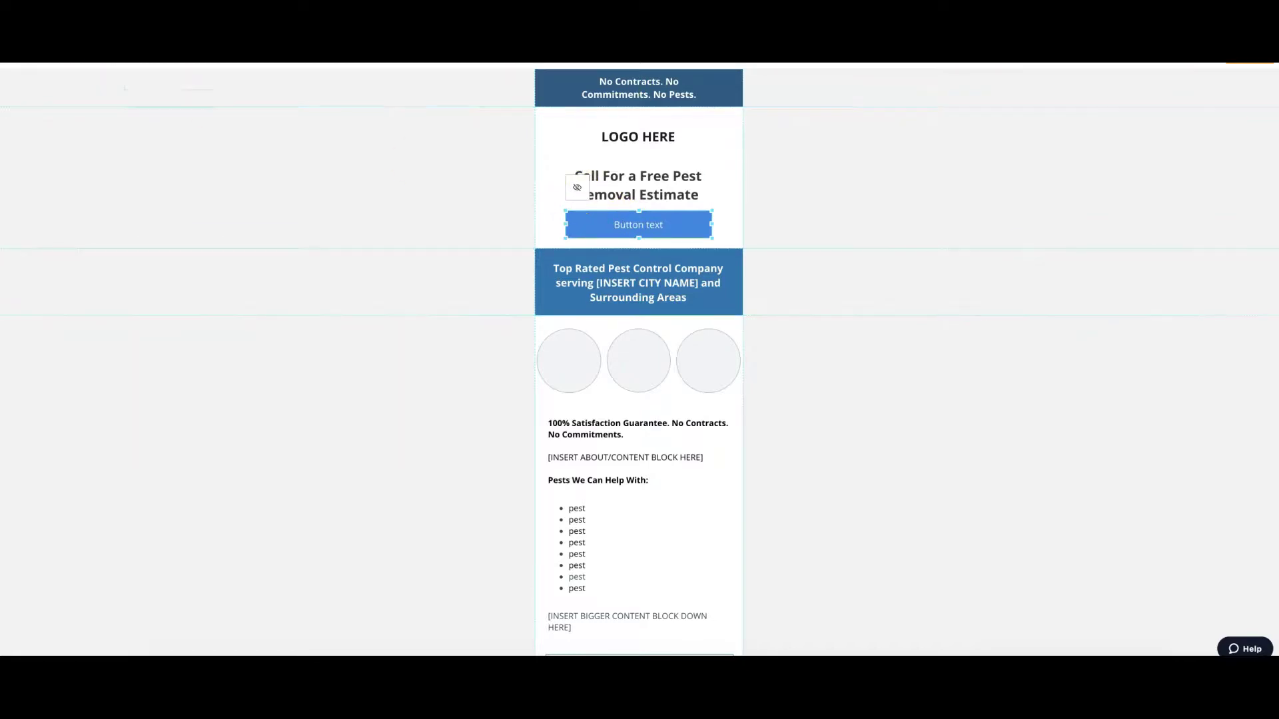
click(184, 78)
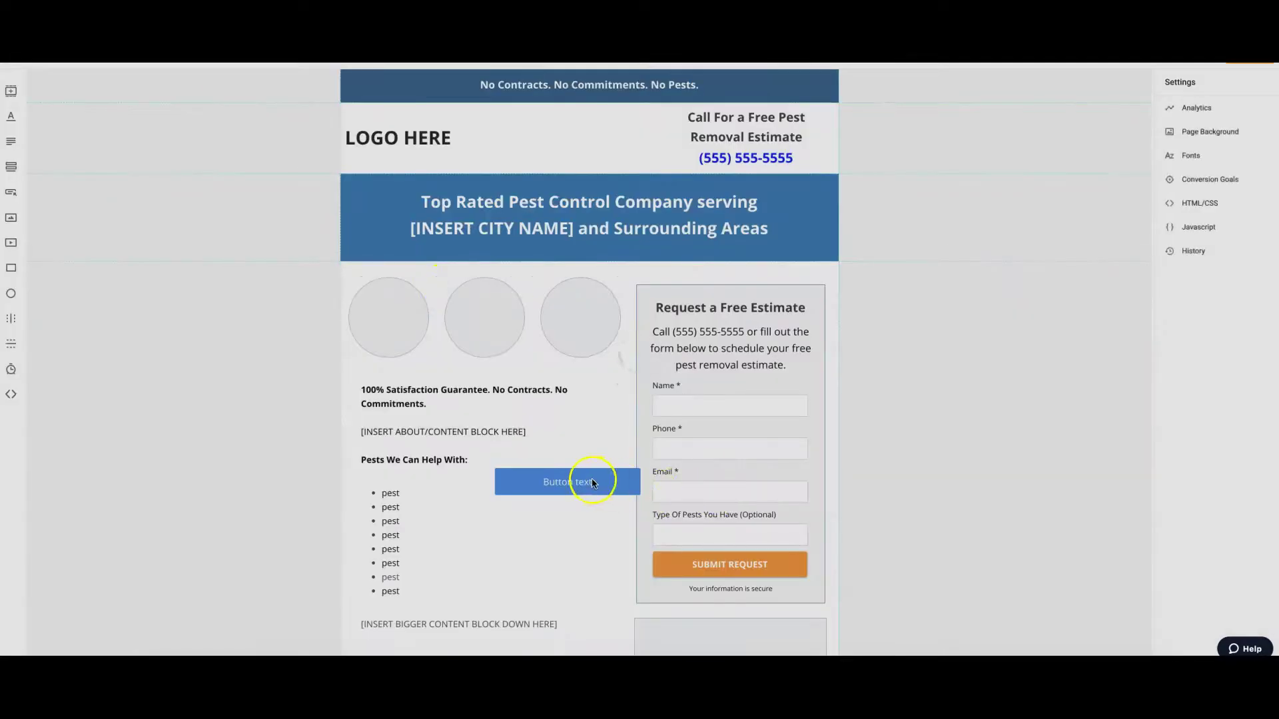
click(589, 482)
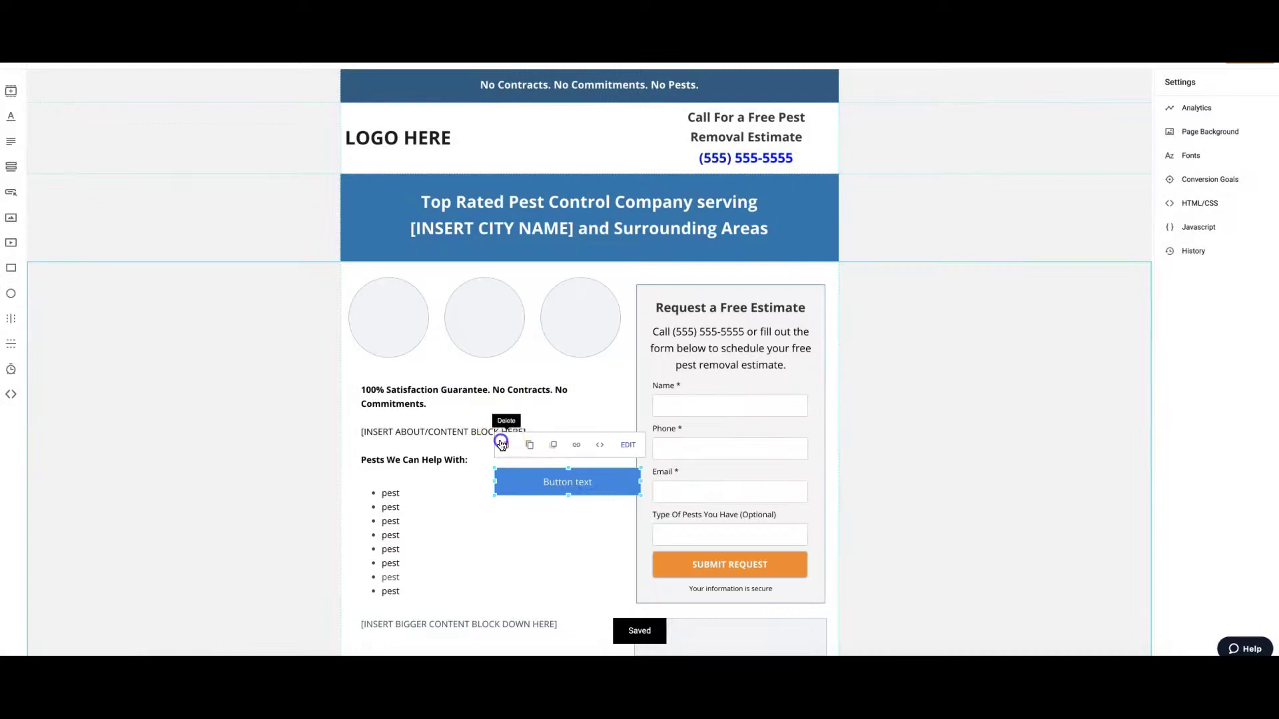
click(500, 441)
Review the mobile version from header to footer and publish the changes to the live experience.
click(184, 77)
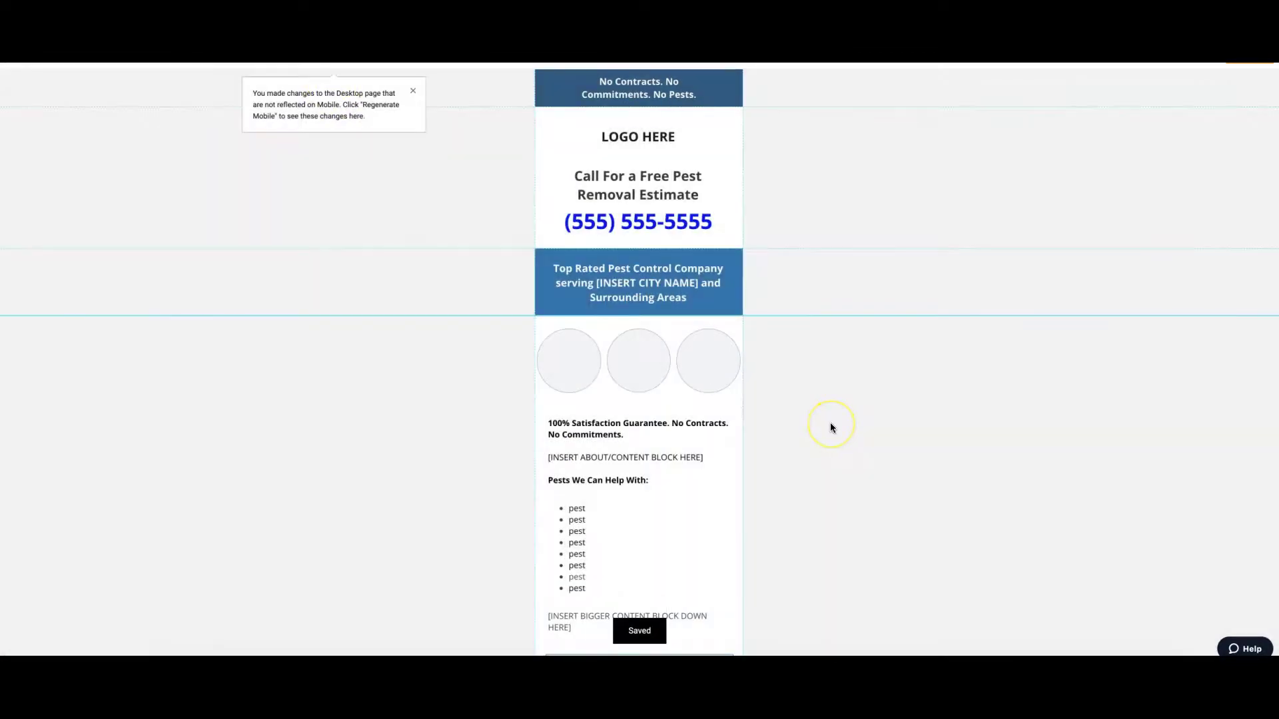
scroll(830, 427, down, 3)
scroll(831, 427, down, 10)
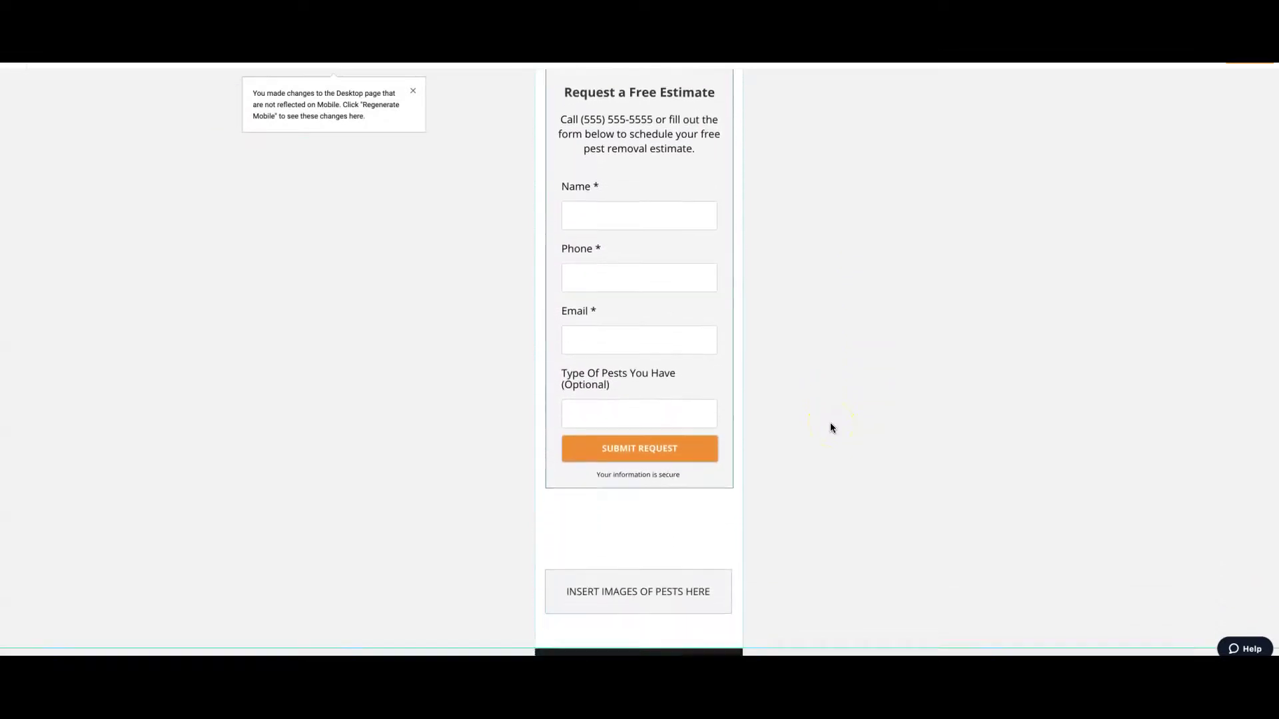
scroll(831, 427, down, 2)
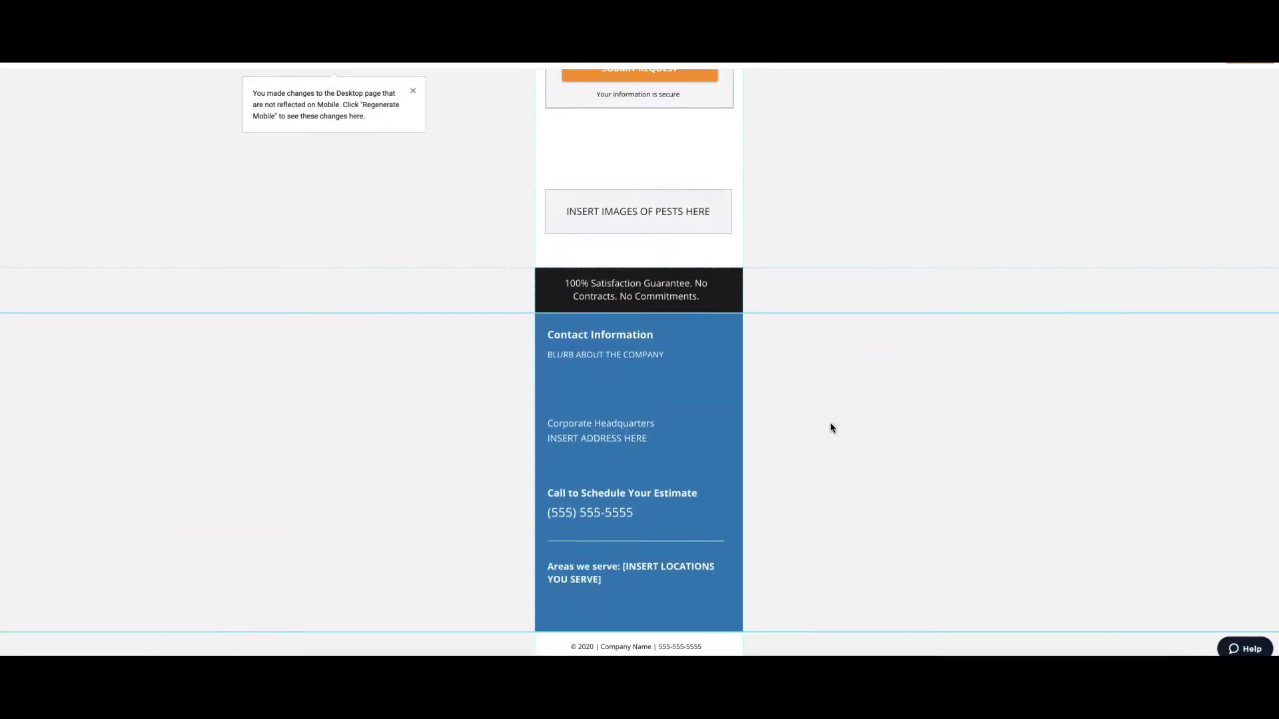
scroll(831, 427, up, 15)
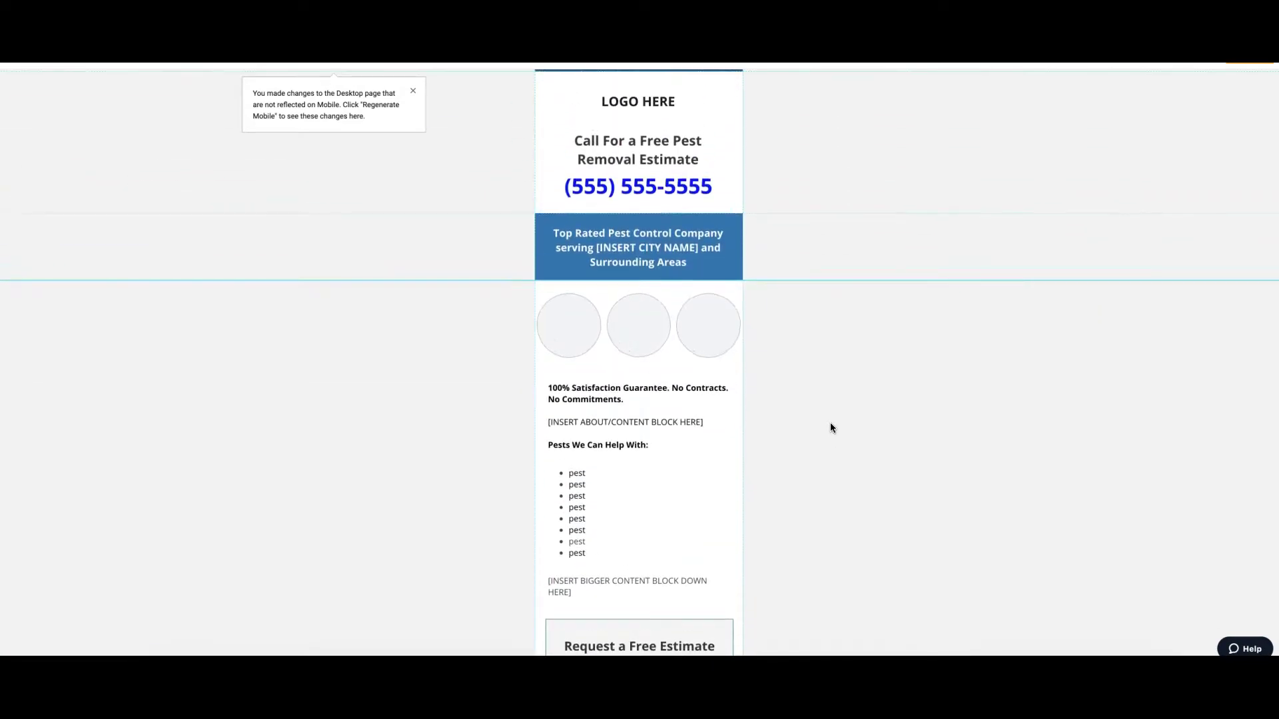
scroll(830, 427, up, 1)
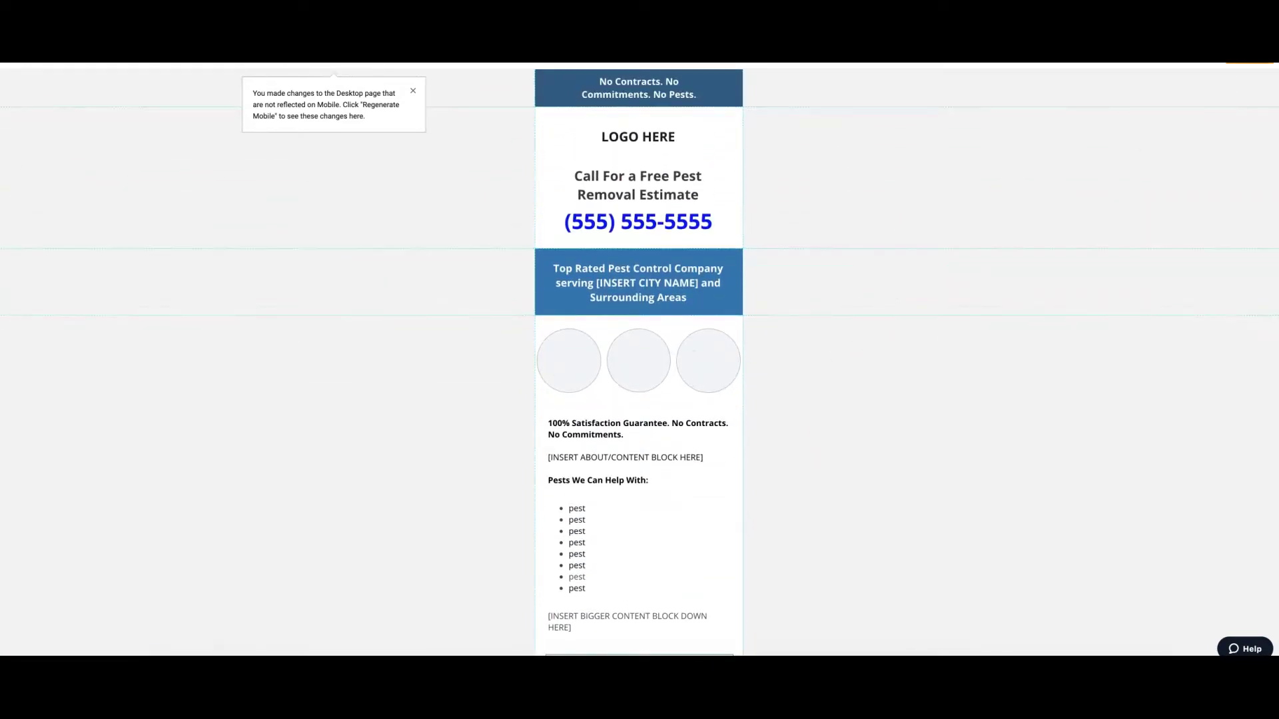
click(1022, 199)
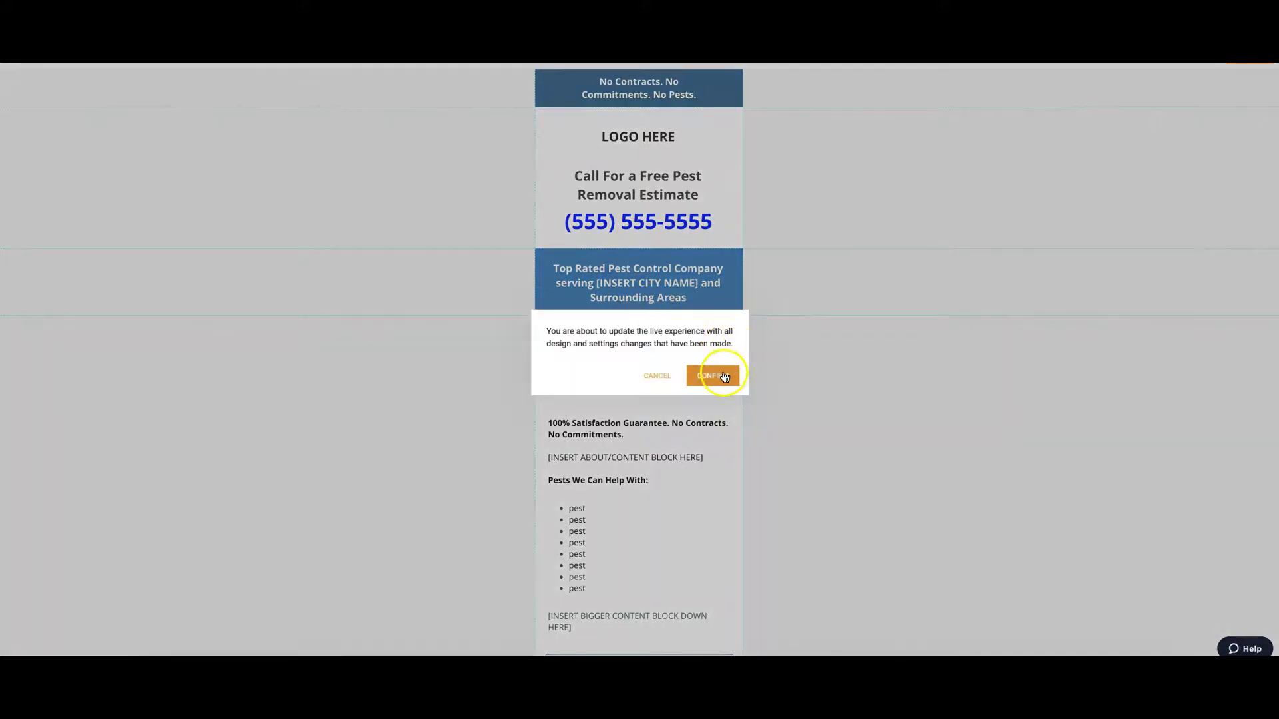
click(715, 374)
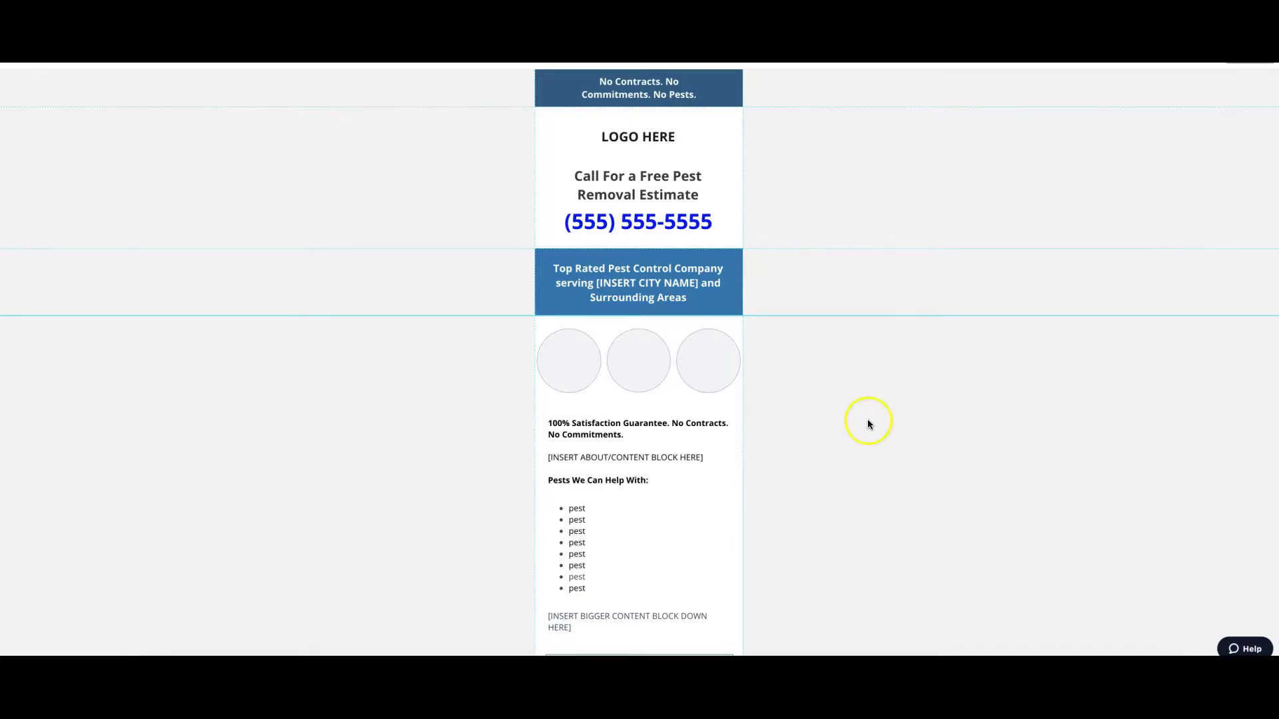
Return to the desktop version and open the main content text with the pest list for editing.
mouse_move(177, 103)
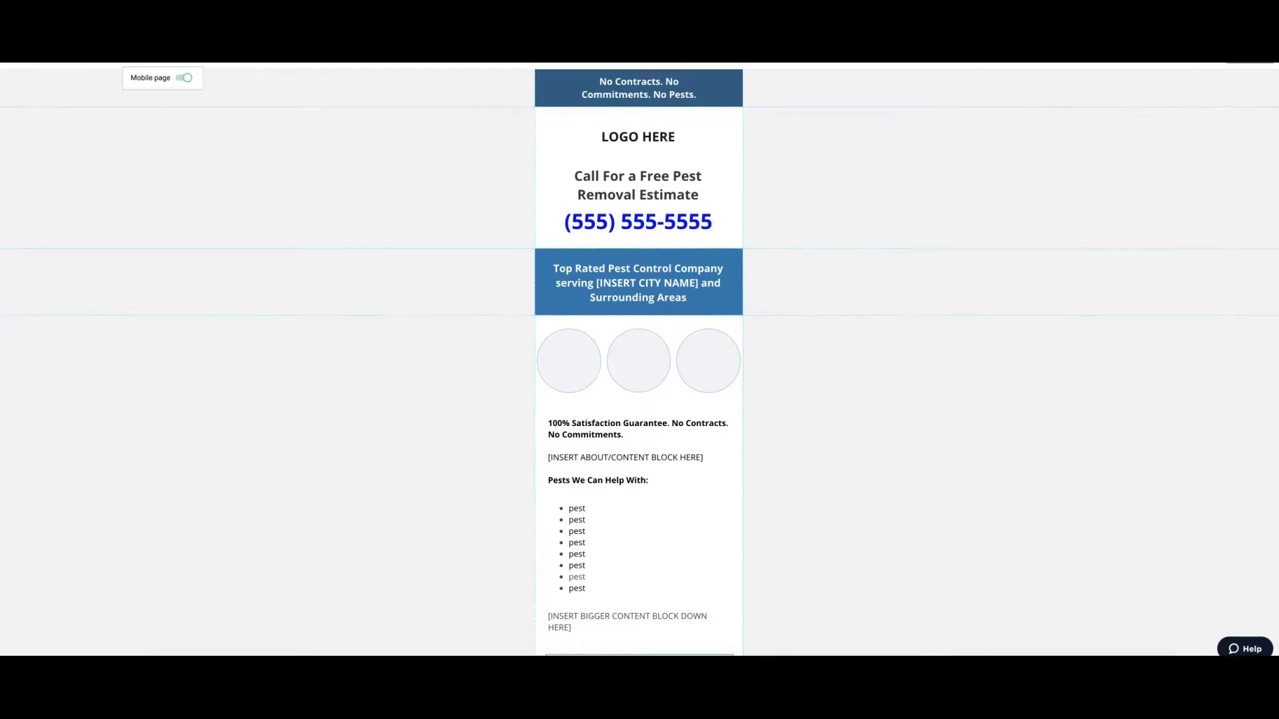
click(184, 78)
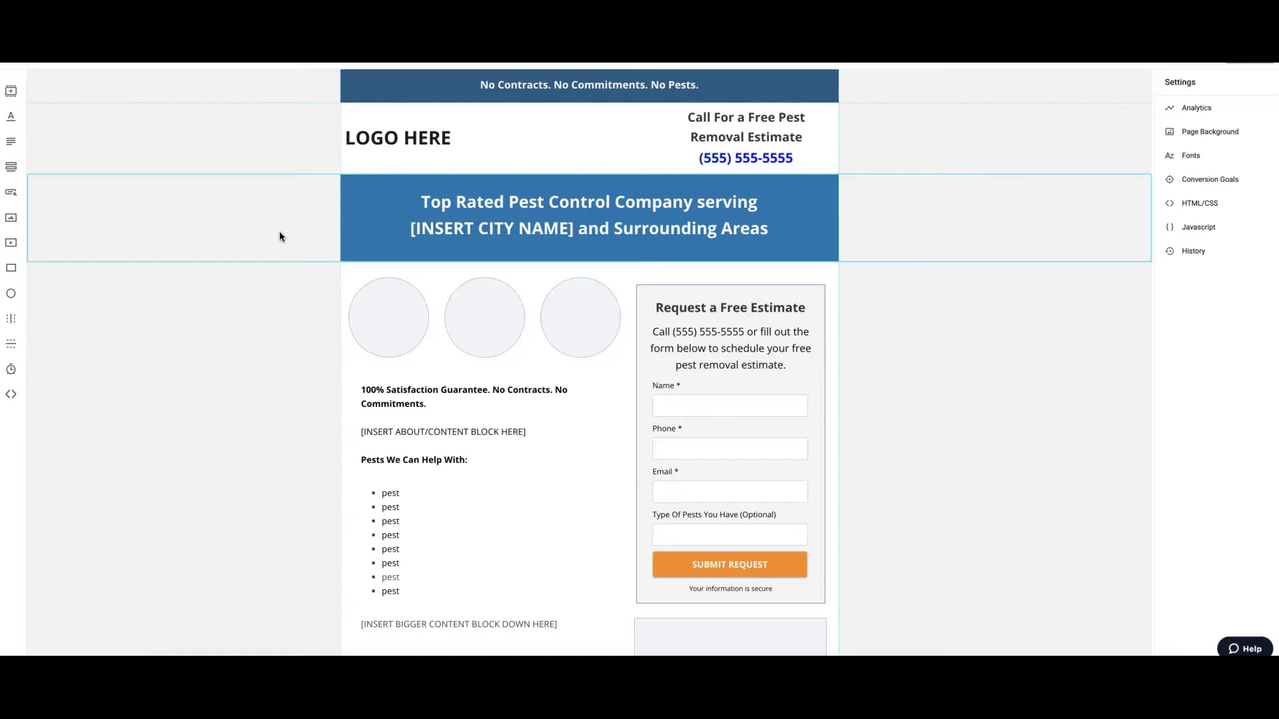
scroll(340, 422, down, 1)
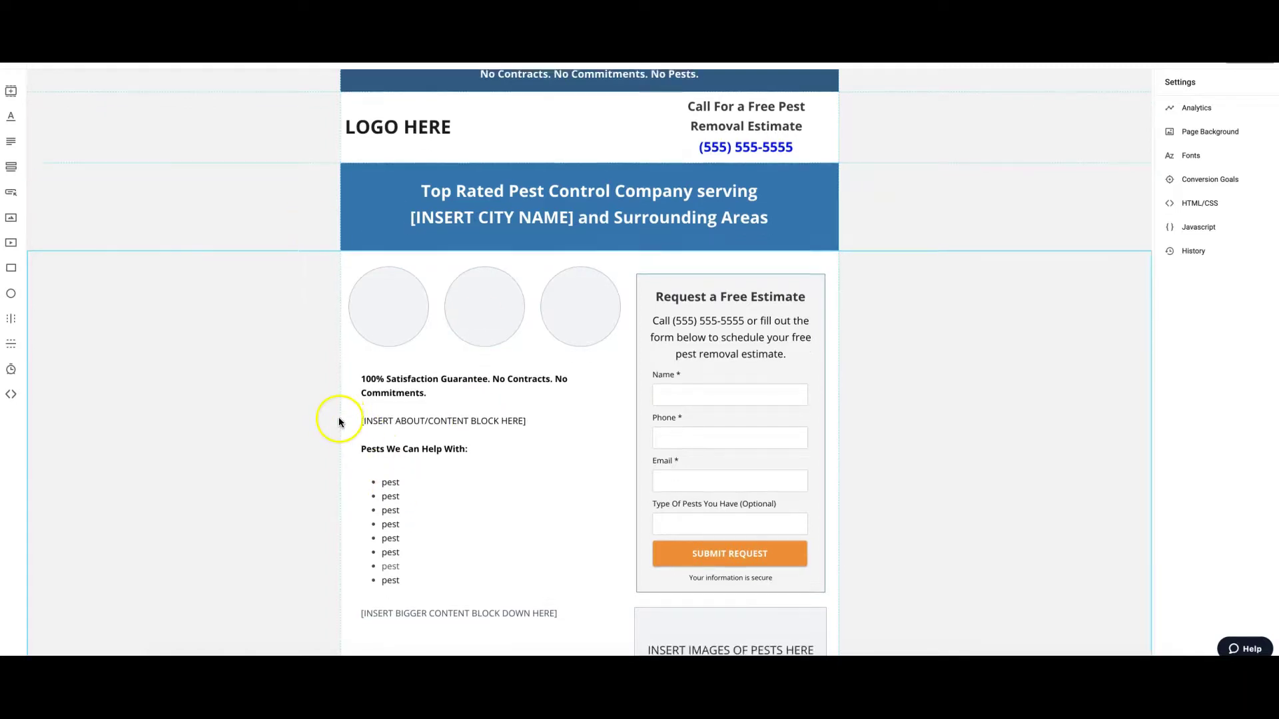
scroll(339, 422, down, 2)
click(393, 403)
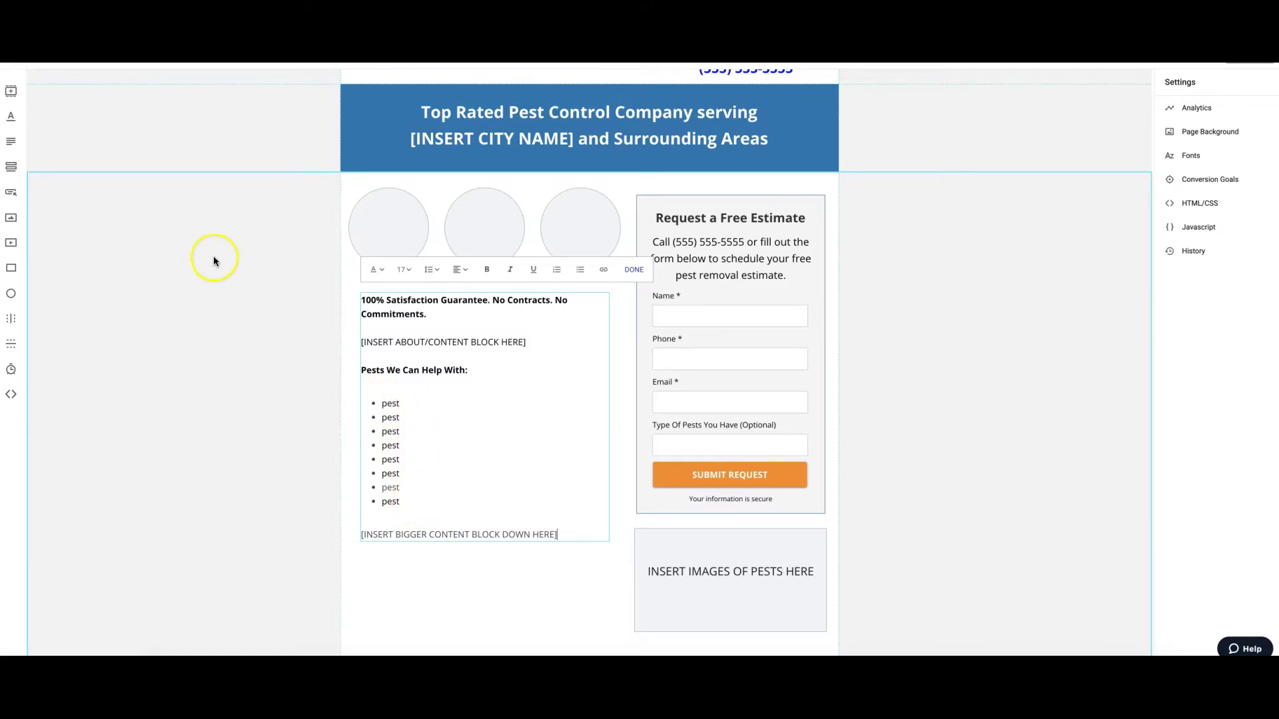
scroll(215, 259, up, 1)
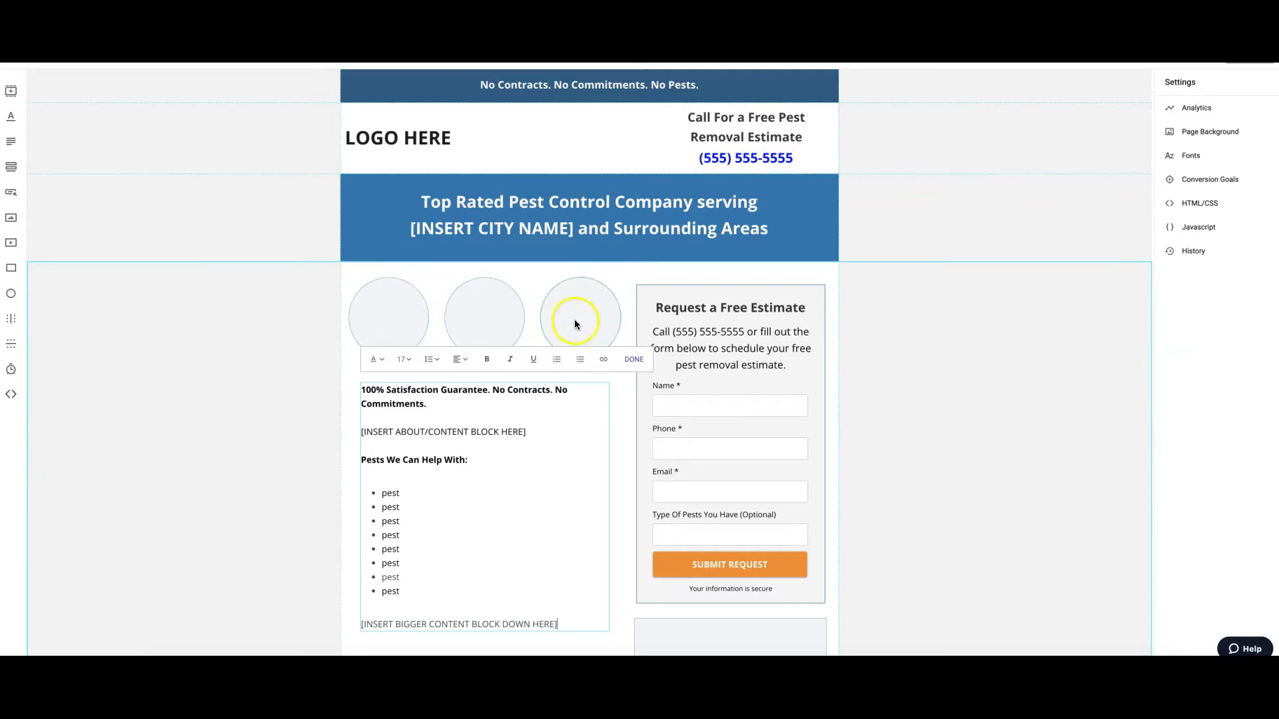
Select the corporate headquarters address placeholder in the blue footer and deselect it again.
scroll(384, 472, down, 4)
scroll(384, 472, down, 1)
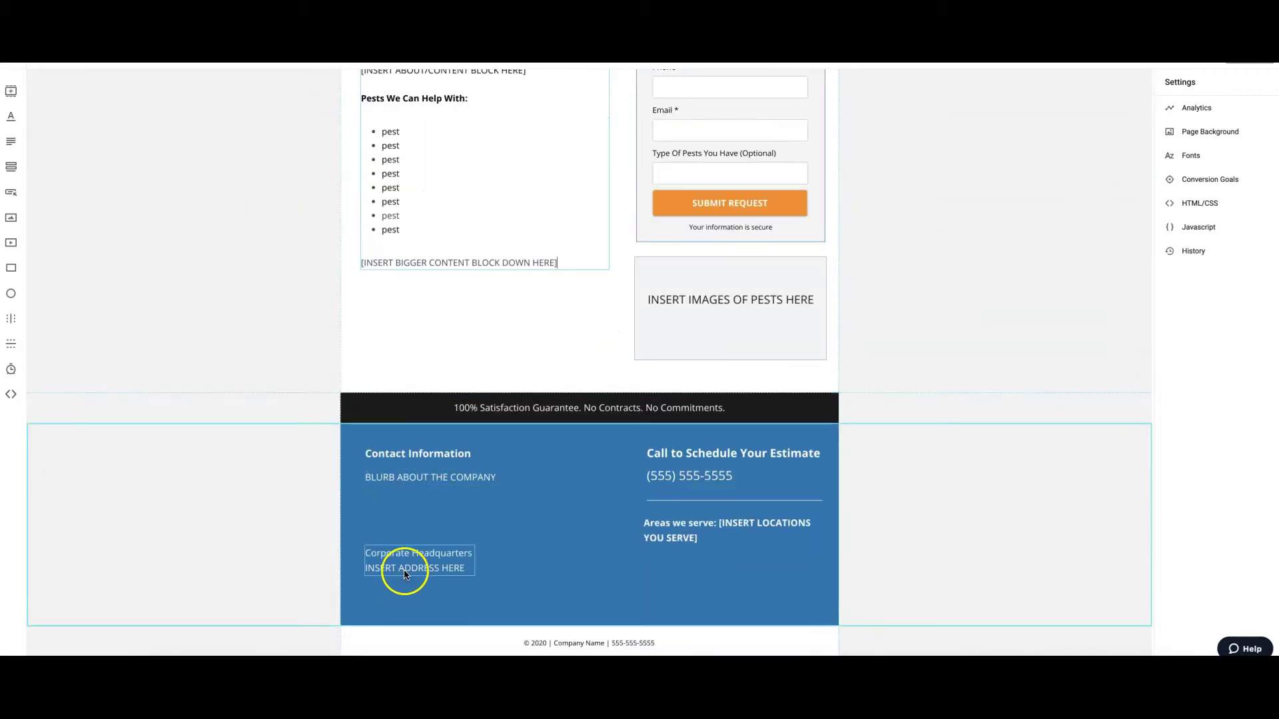
click(405, 573)
triple_click(406, 570)
click(406, 570)
click(307, 526)
Place the text cursor in the pest list of the main content and close the text editing.
scroll(306, 527, up, 5)
scroll(520, 441, down, 5)
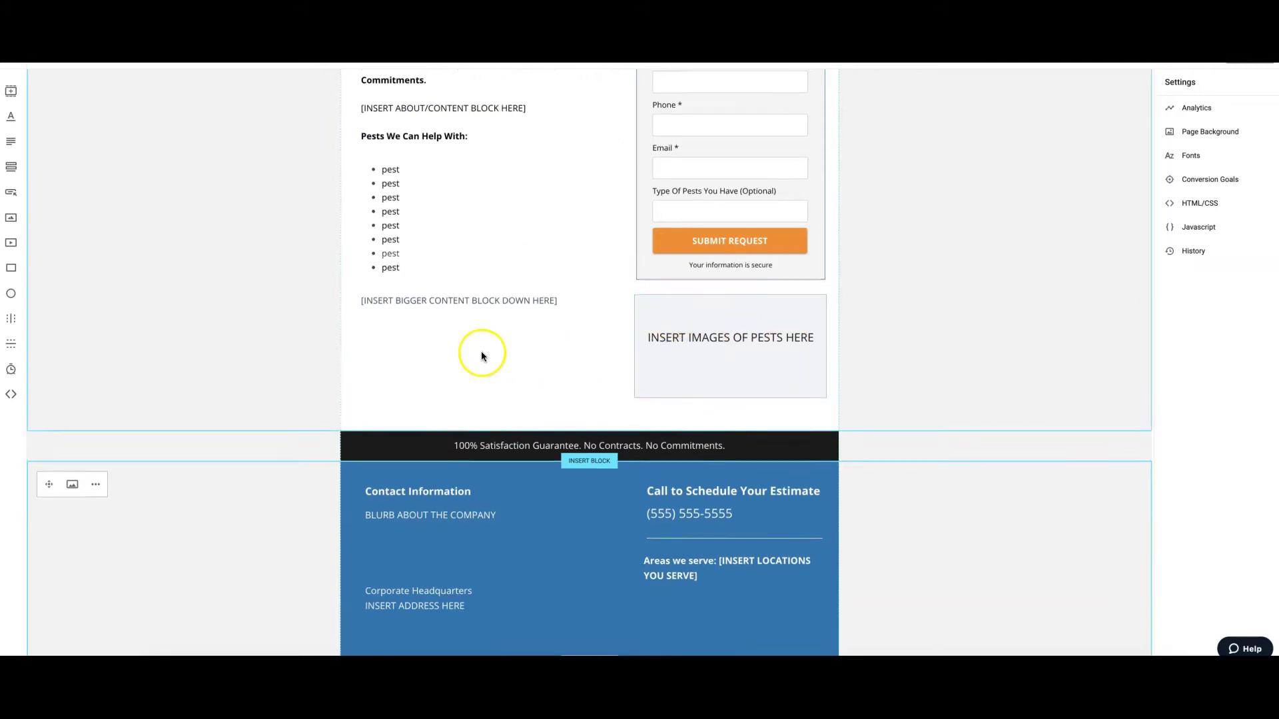
scroll(481, 351, up, 2)
click(393, 283)
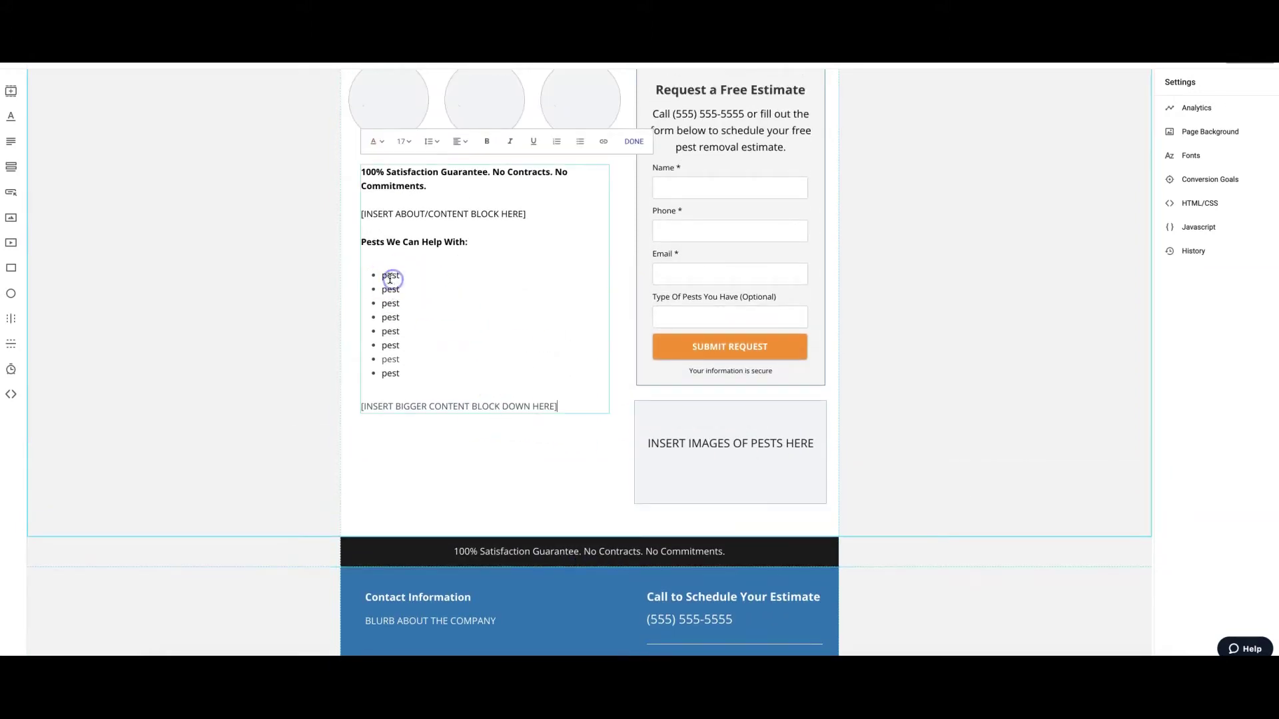
scroll(421, 359, up, 4)
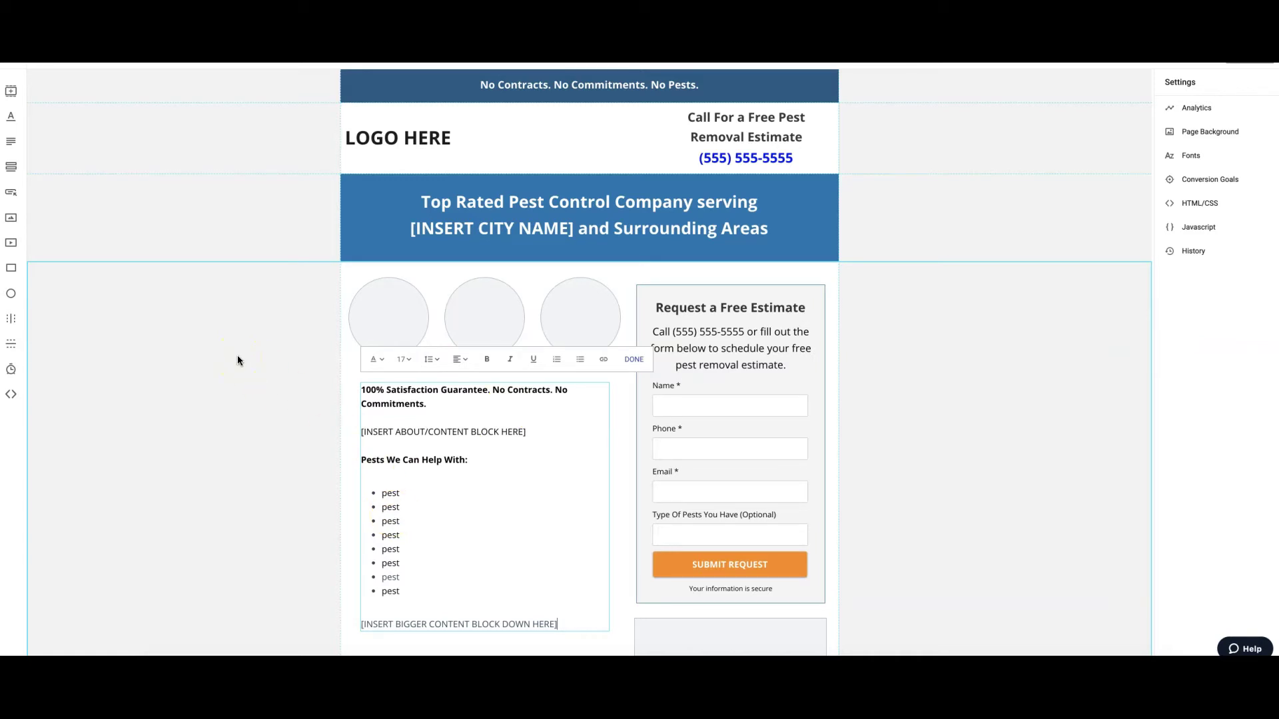
click(259, 395)
Switch to the mobile version and examine its layout from the header down to the estimate form.
click(240, 148)
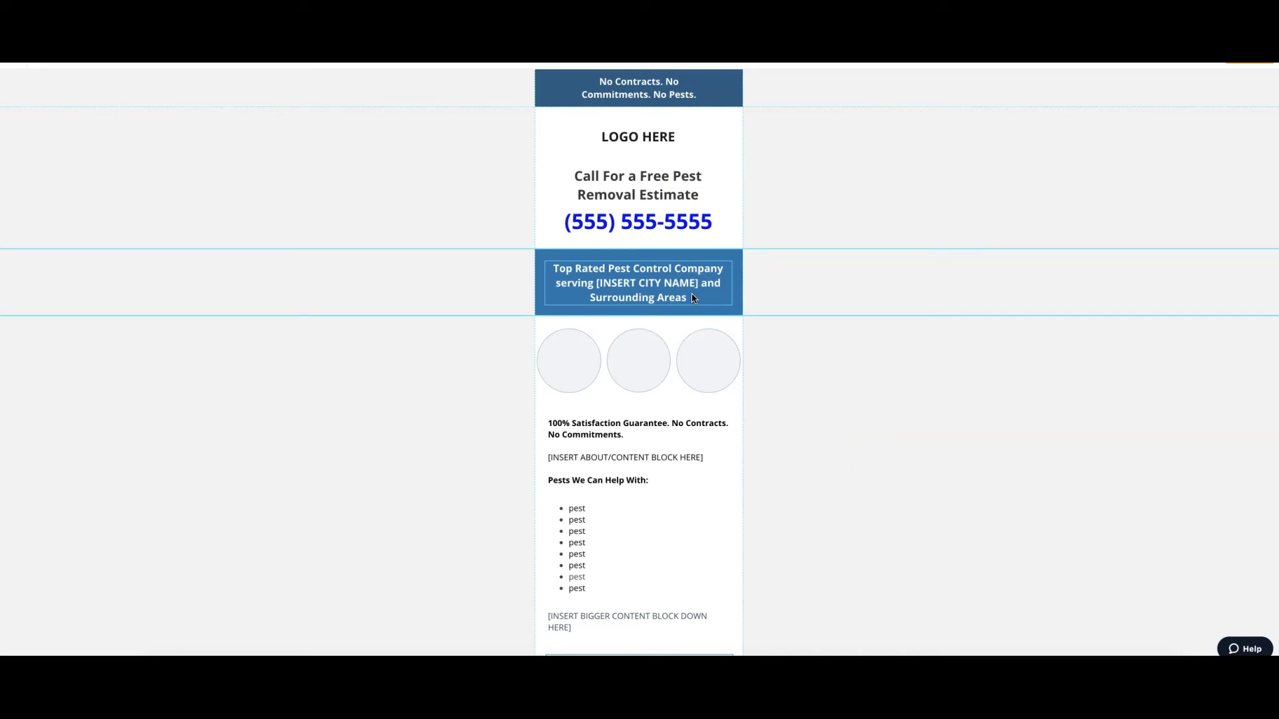
scroll(749, 407, down, 8)
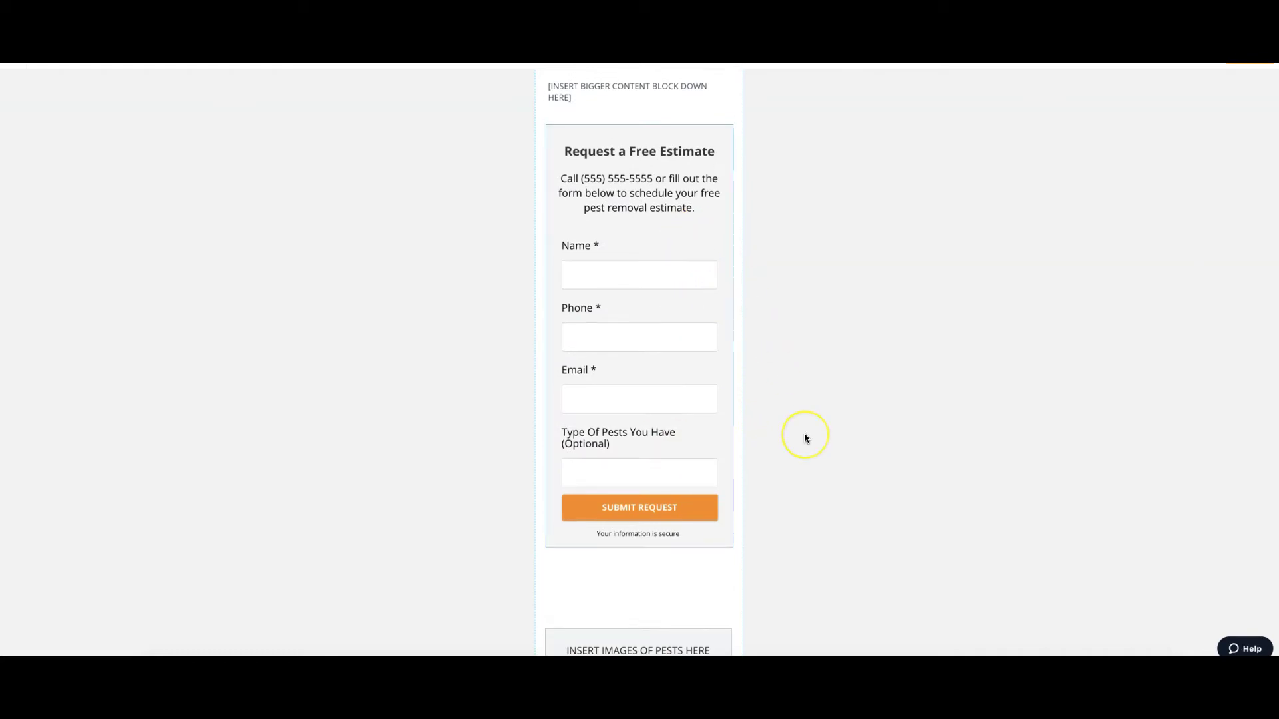
scroll(804, 435, up, 8)
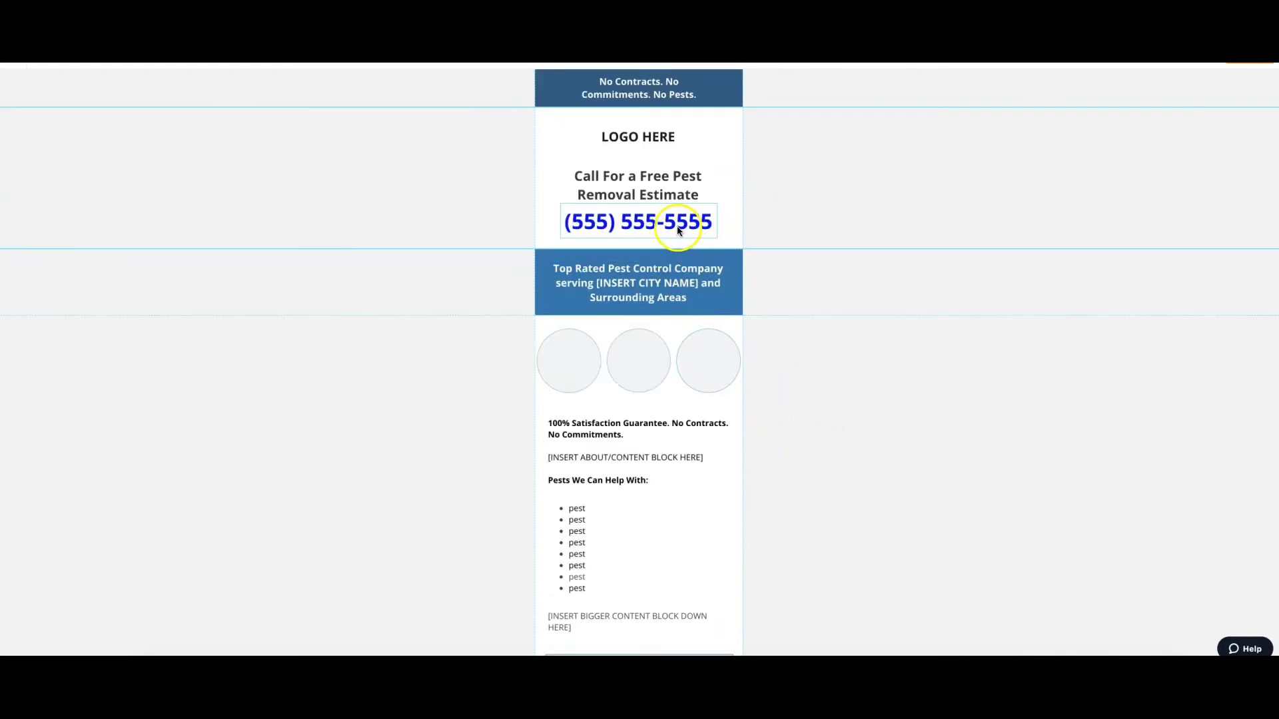